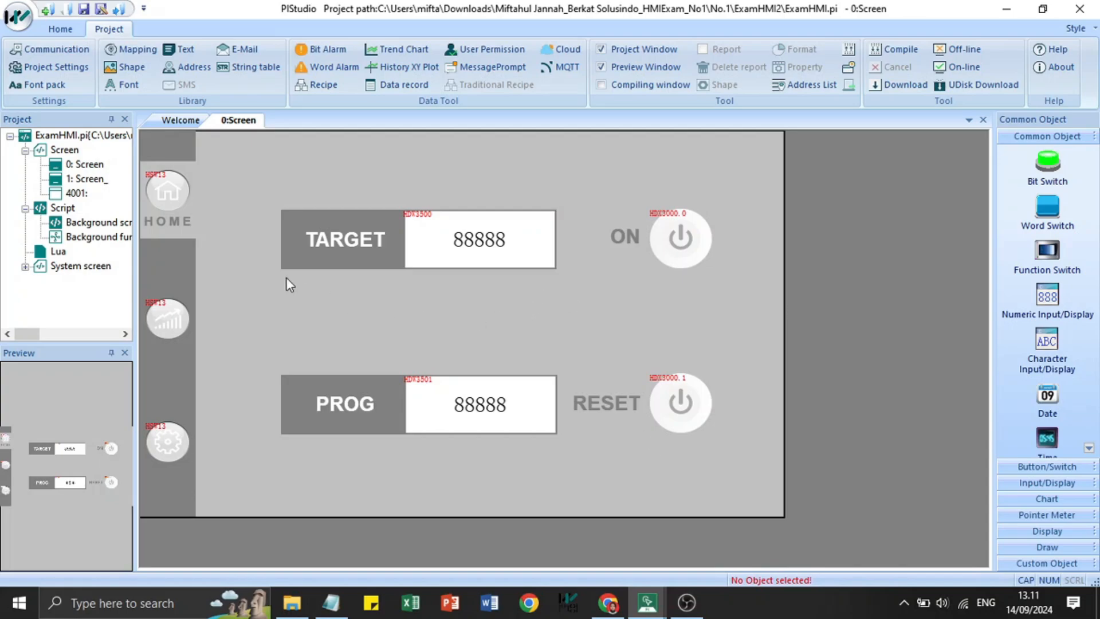
Step: Review the project's communication connections, including the Ethernet MODBUS TCP Master device type, its device IP setting and the COM1 connection
click(70, 52)
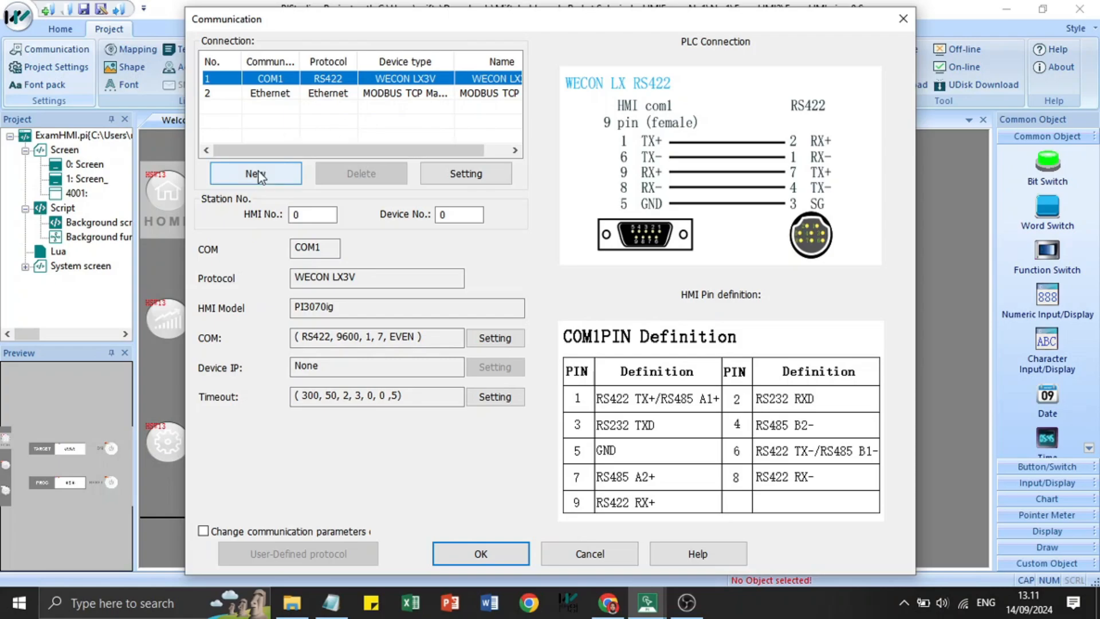
double_click(365, 95)
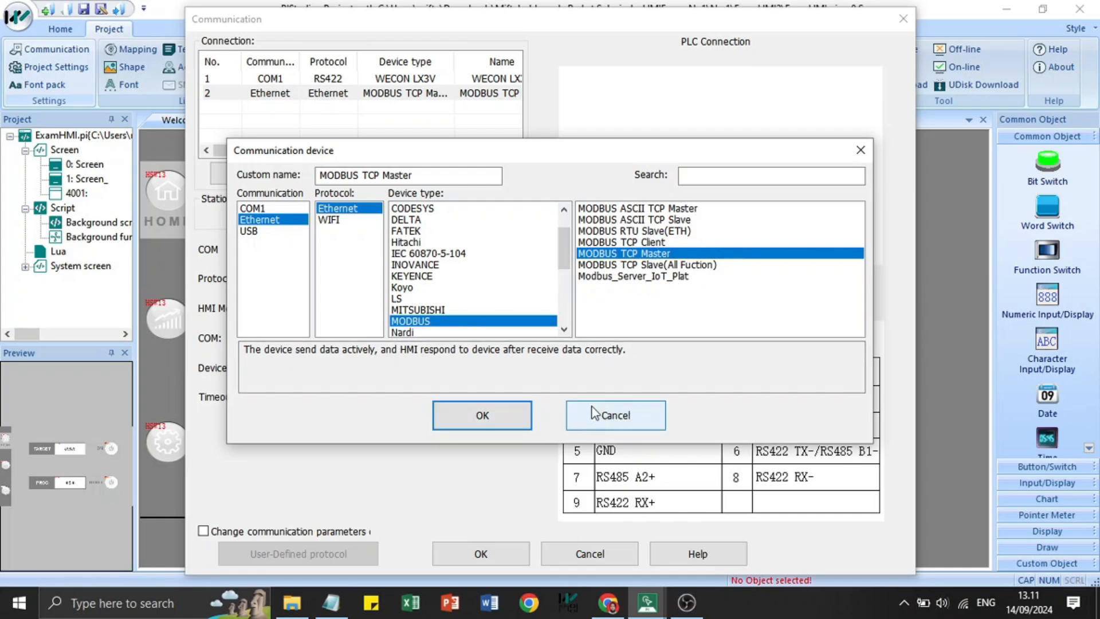
click(622, 416)
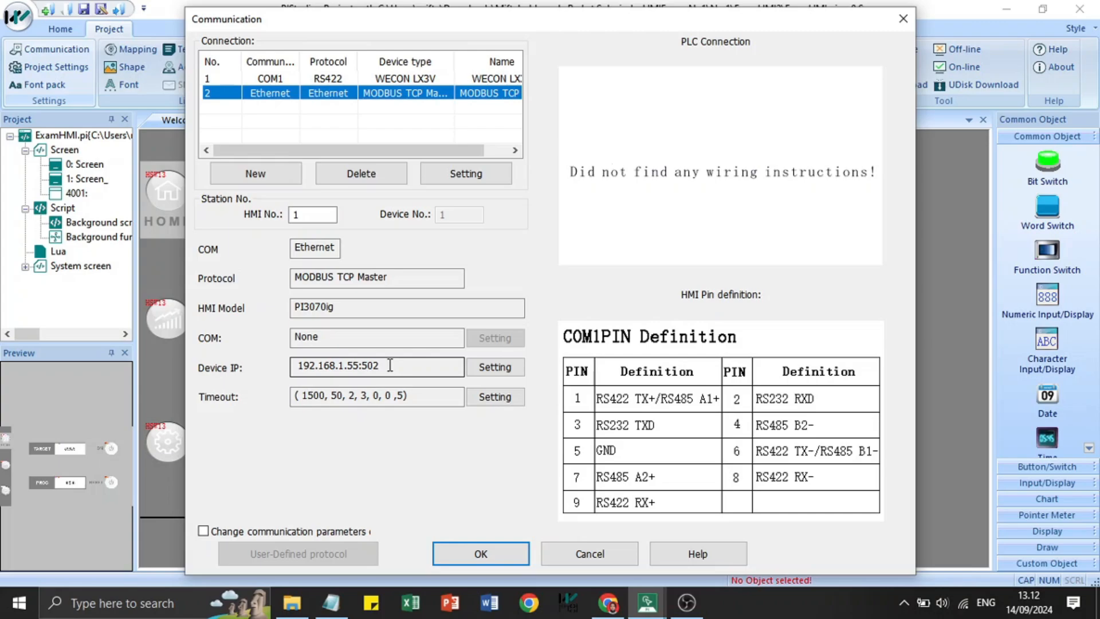
click(481, 369)
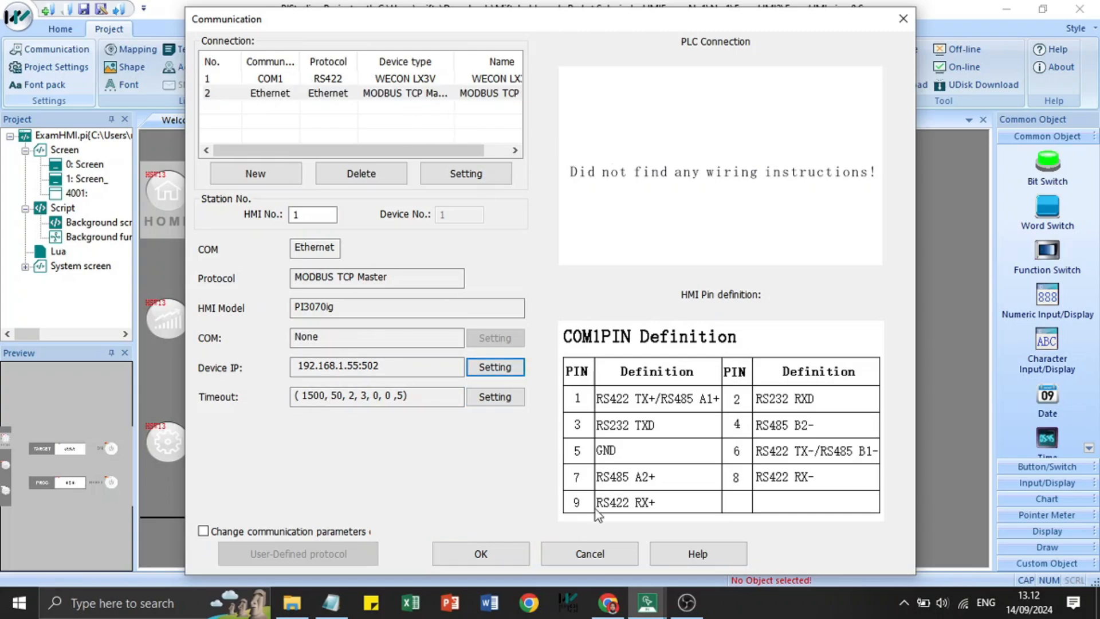
click(481, 553)
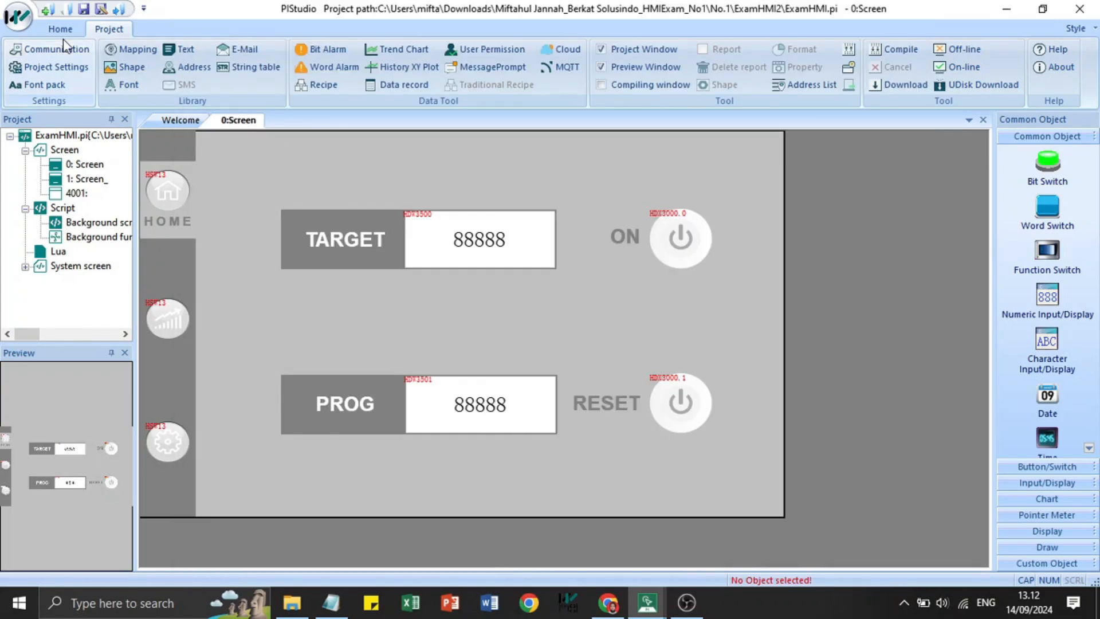
click(49, 48)
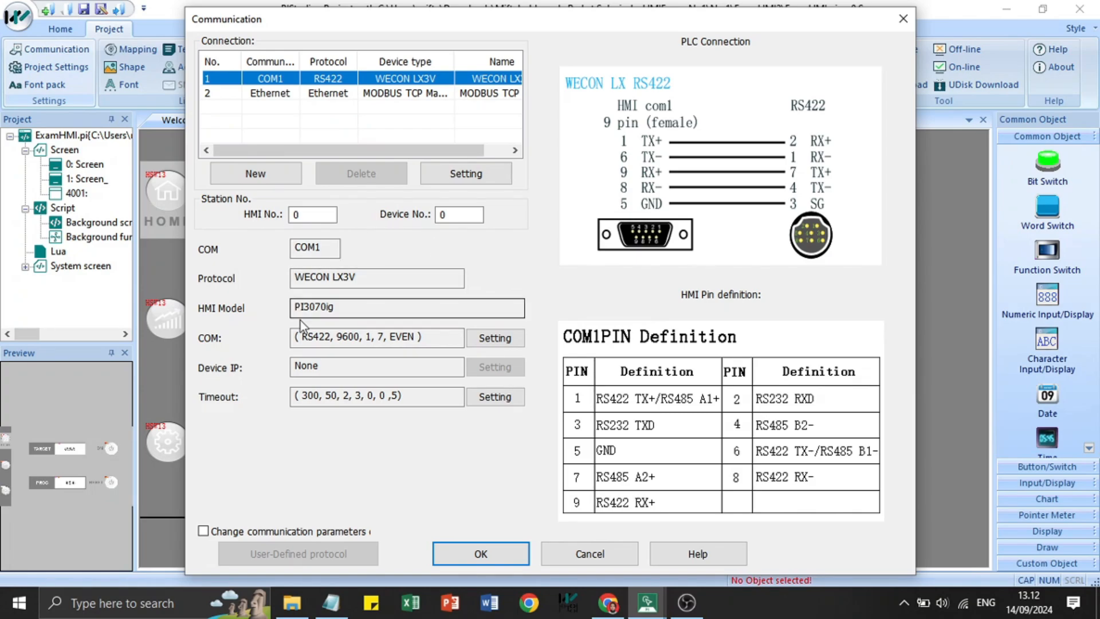
click(463, 548)
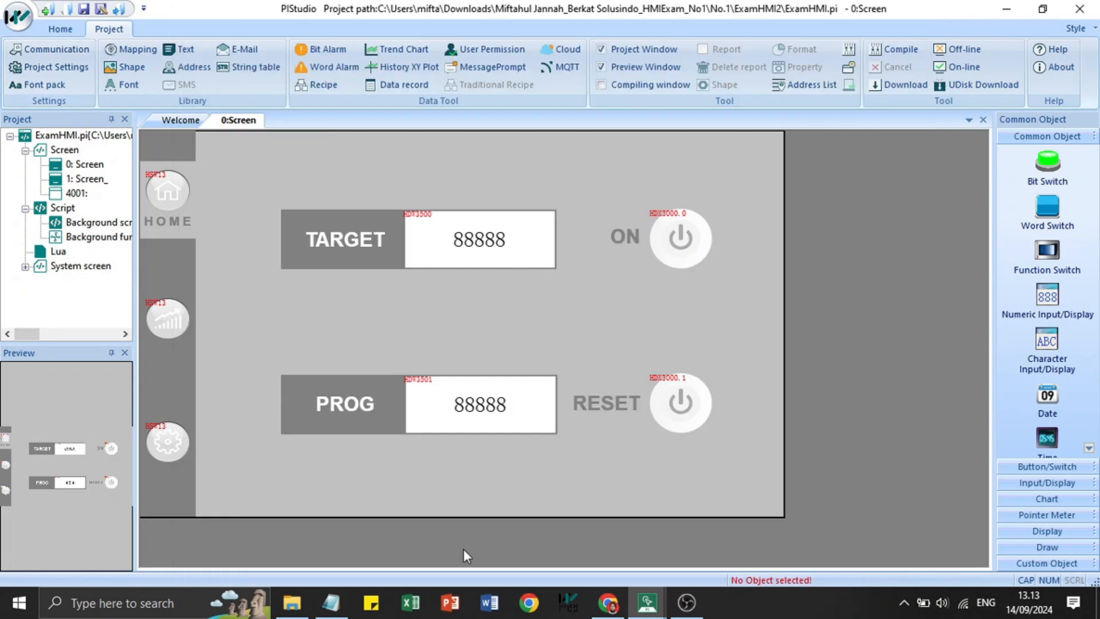
Step: Review the HMI model and the HMI IP address, sub mask and gateway in the project settings
click(55, 67)
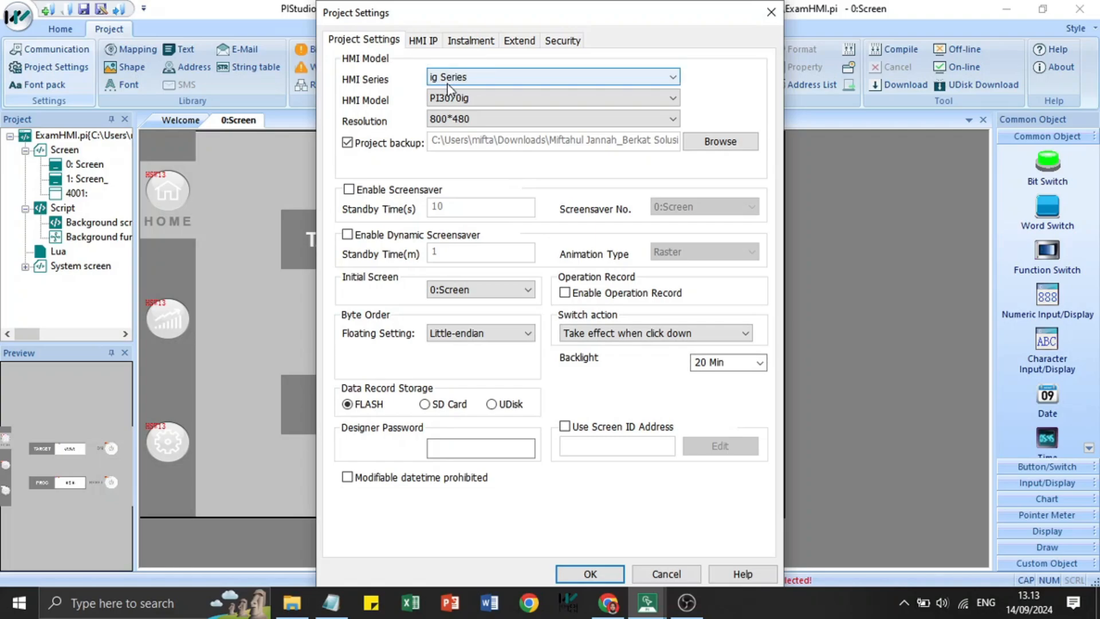
click(437, 49)
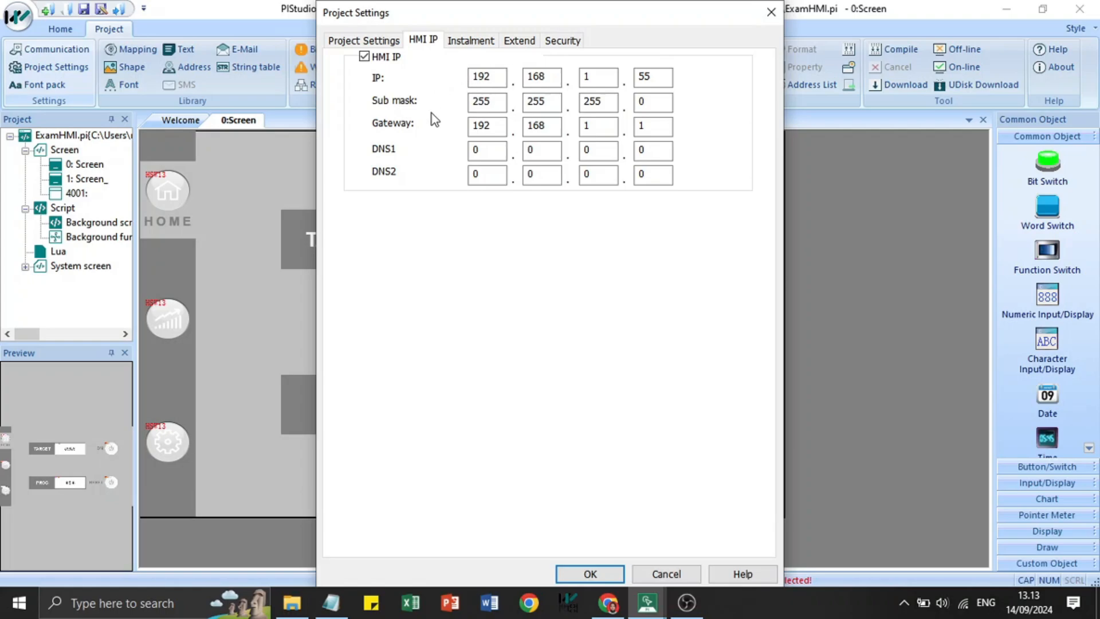
click(603, 76)
click(590, 573)
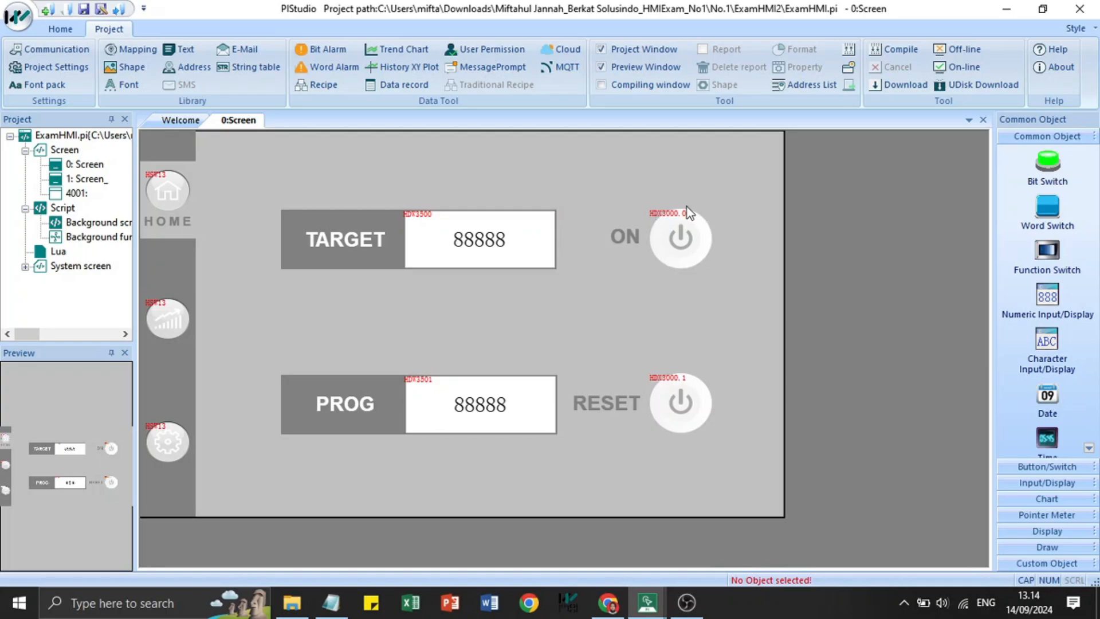
Step: Check the read and write address of the TARGET numeric input, and select the PROG numeric input
double_click(461, 245)
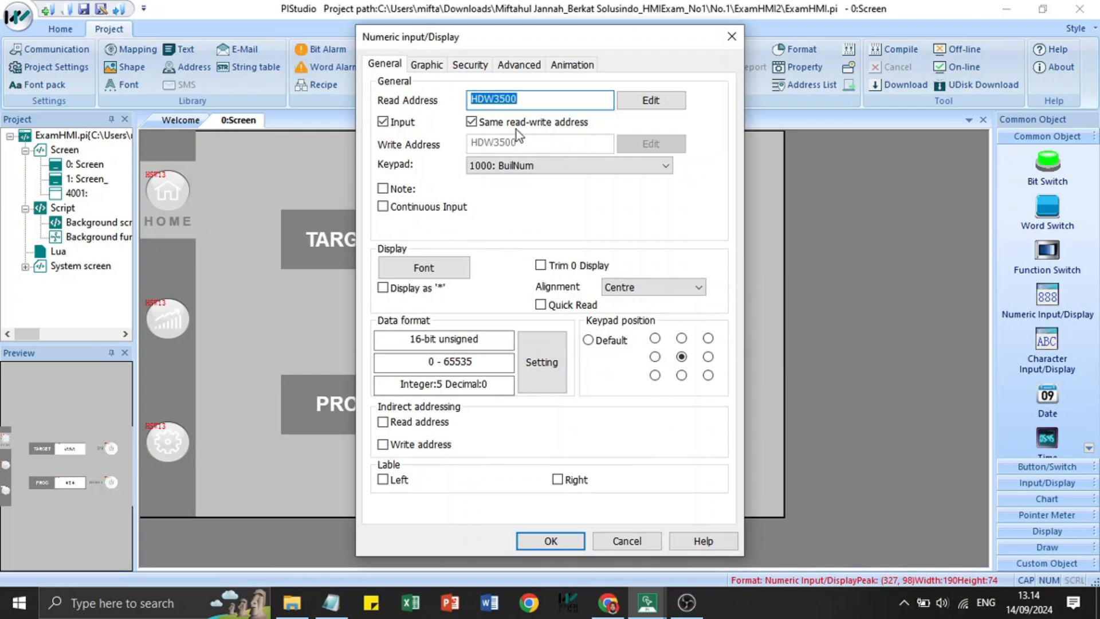
click(740, 41)
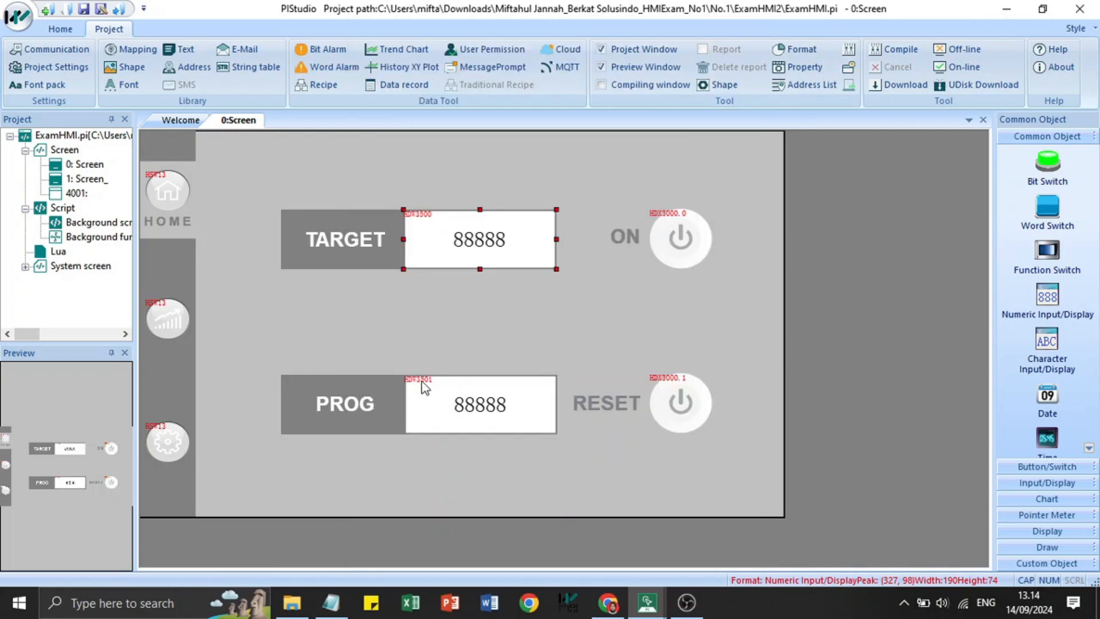
click(491, 412)
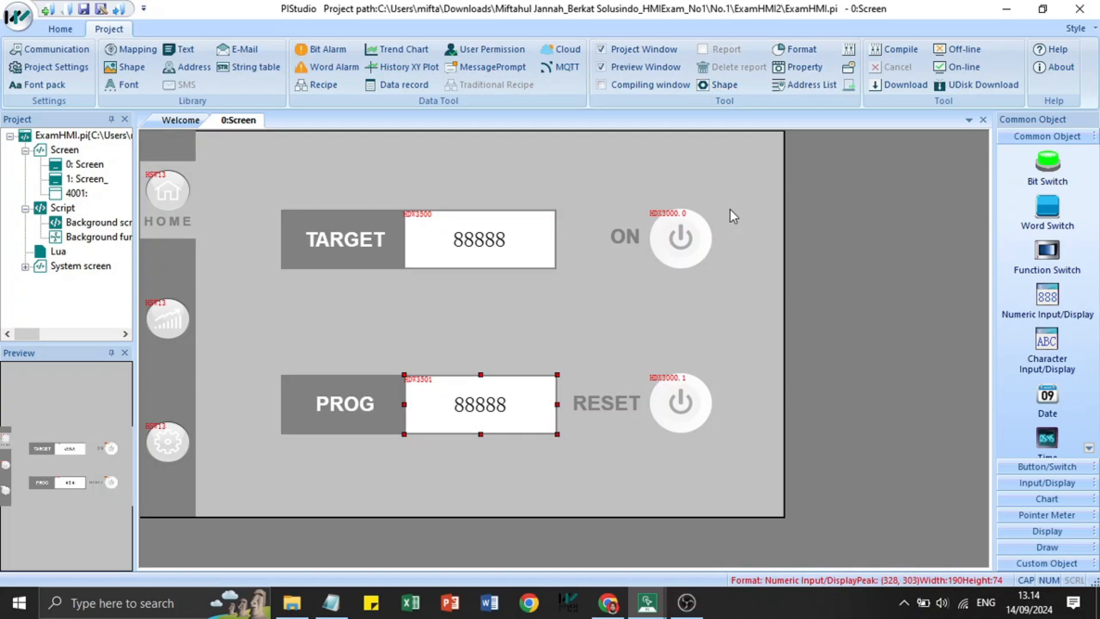
Step: Check the addresses and switch modes of the ON and RESET bit switches
double_click(685, 241)
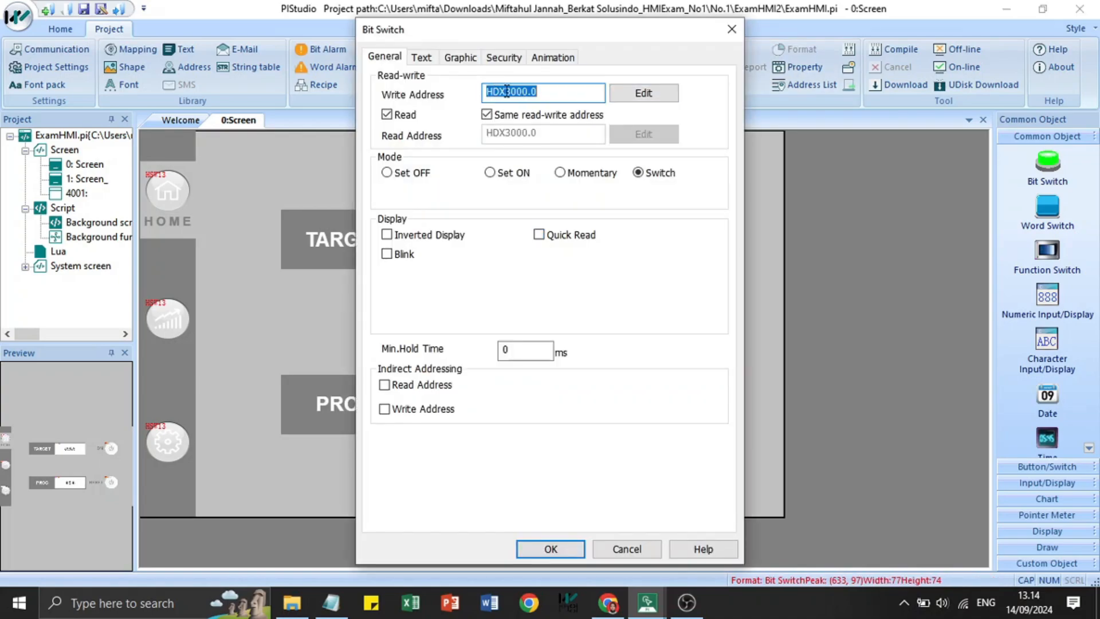
click(535, 95)
click(728, 36)
double_click(685, 404)
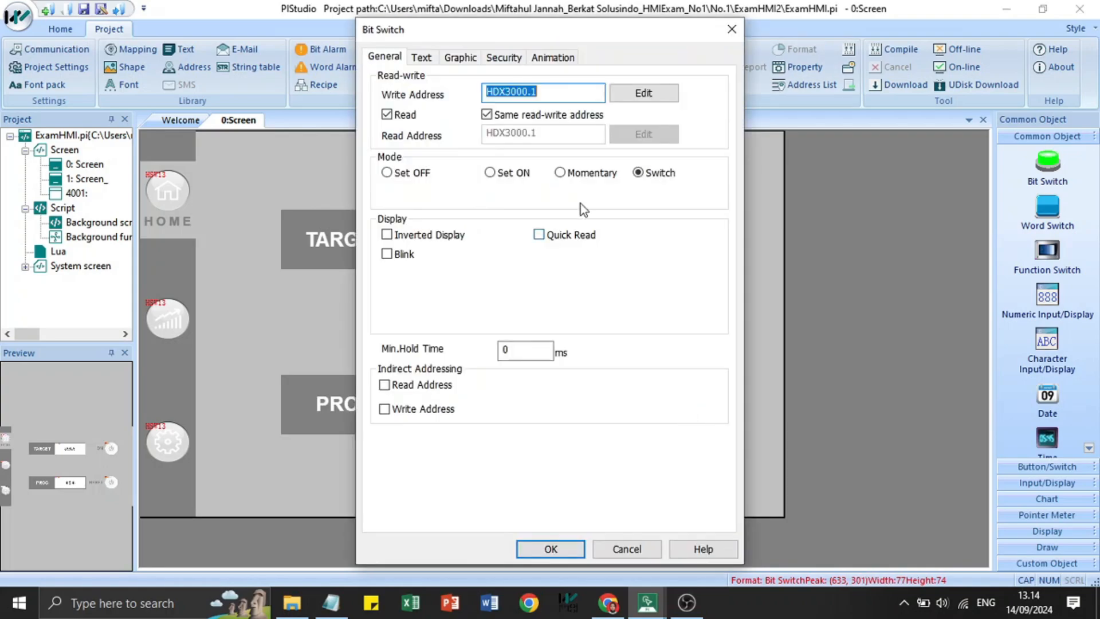
click(732, 29)
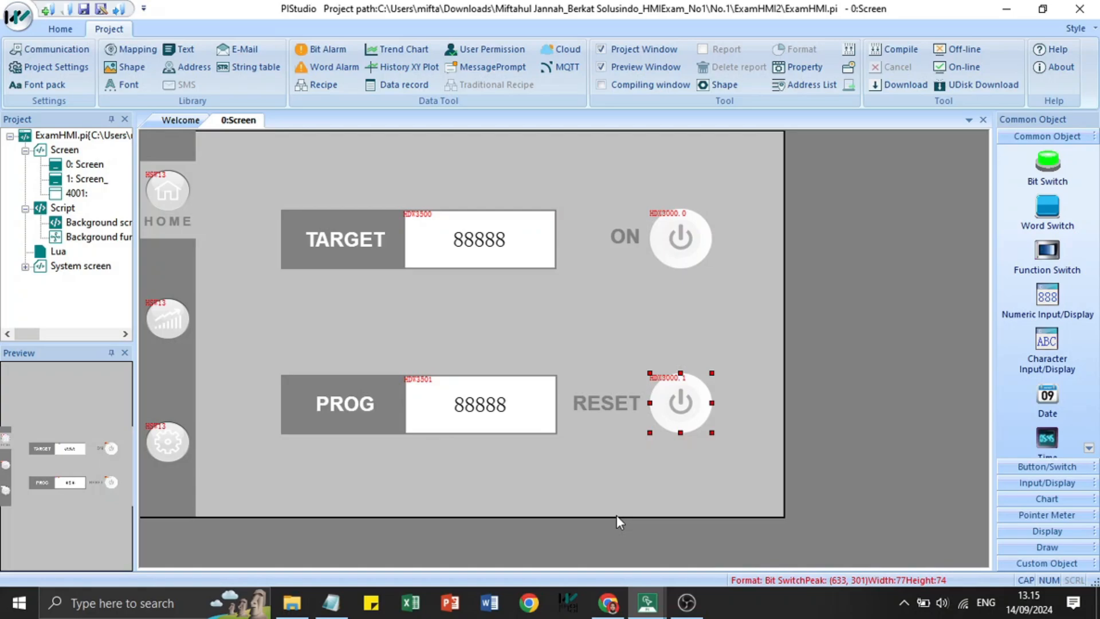
Step: Switch to Chrome, search for WECON DOCS and open the Wecon Support Center home page
click(609, 602)
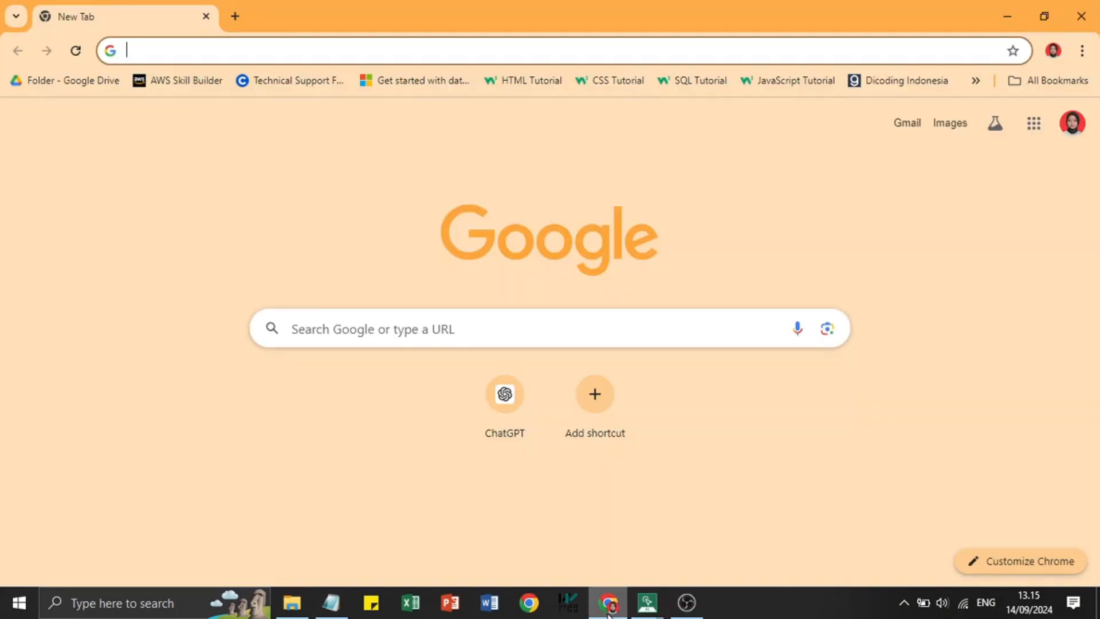
click(314, 44)
text(WECON DOC)
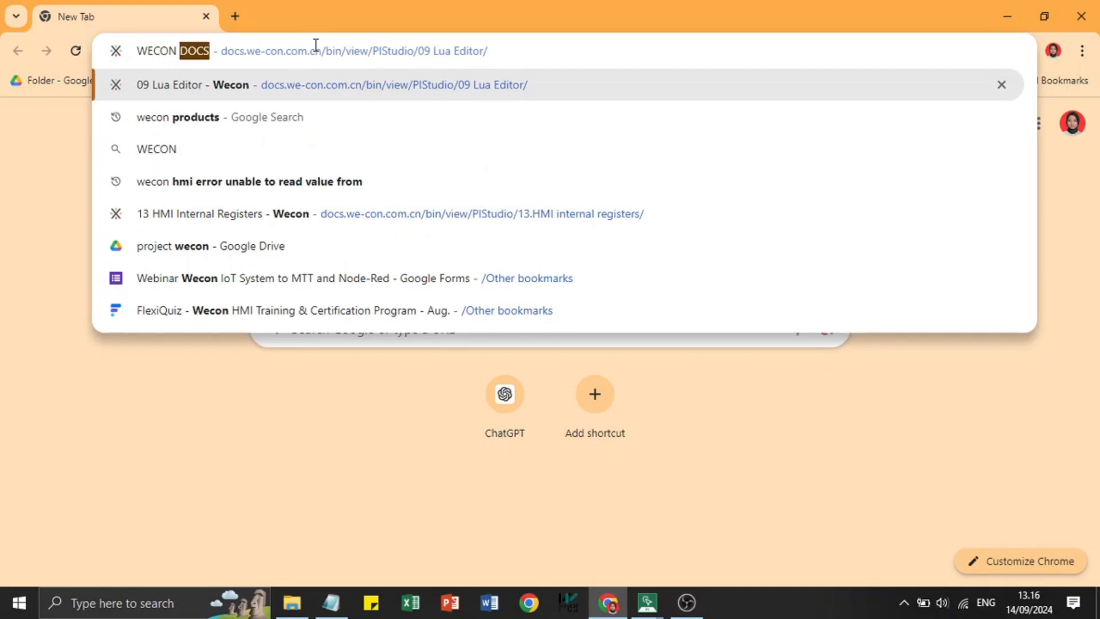
text(S)
click(282, 108)
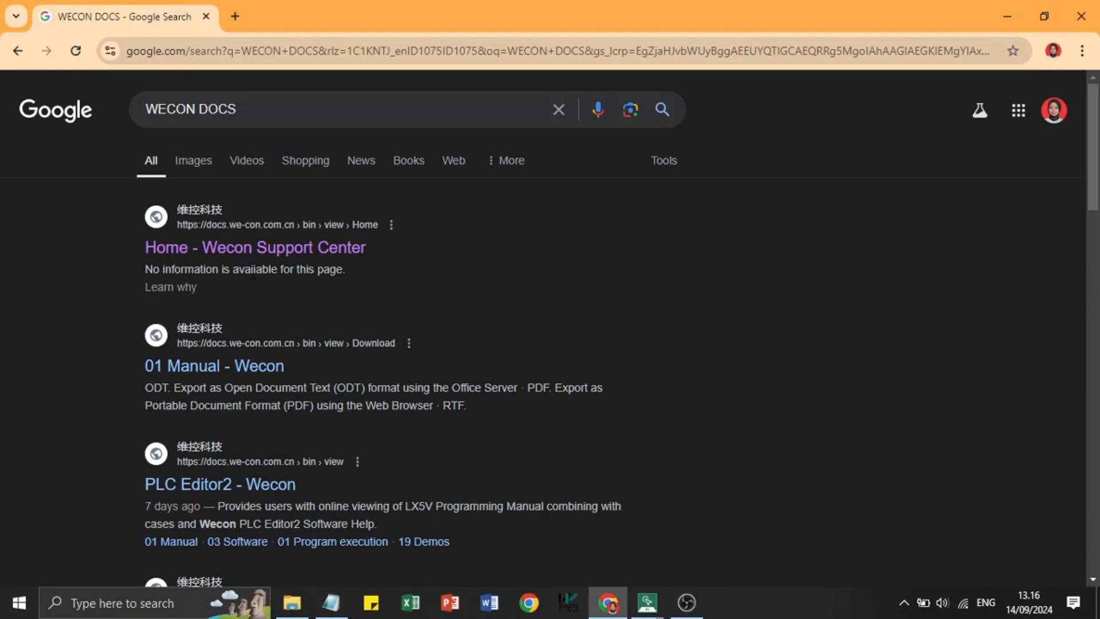
click(216, 249)
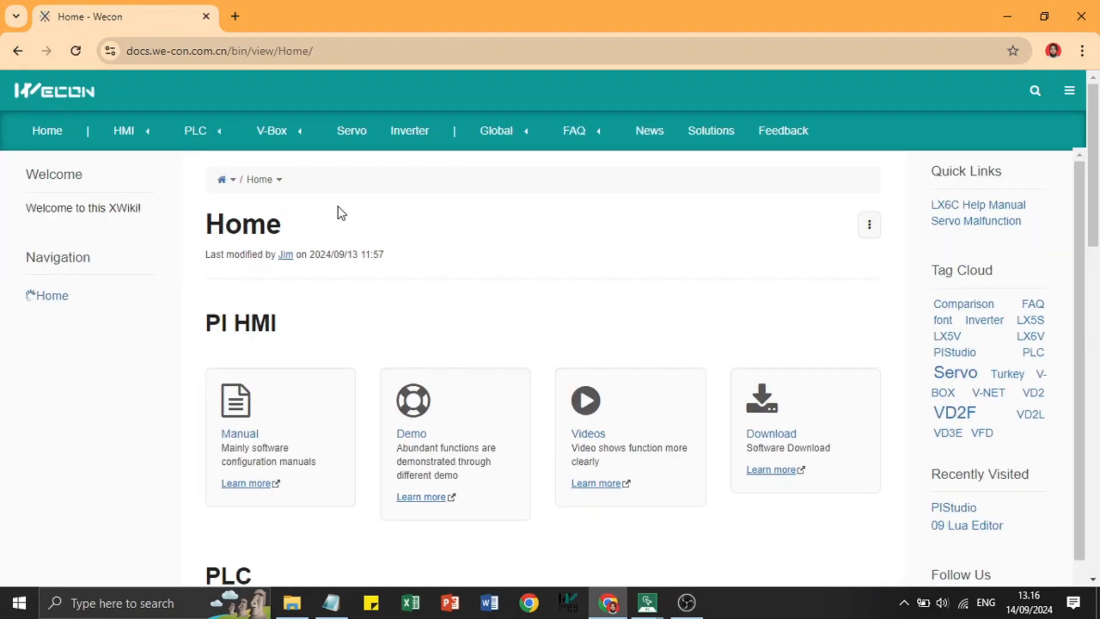
Step: Open the MODBUS page under 11 PLC Protocol in the PIStudio section of the Wecon documentation
mouse_move(165, 127)
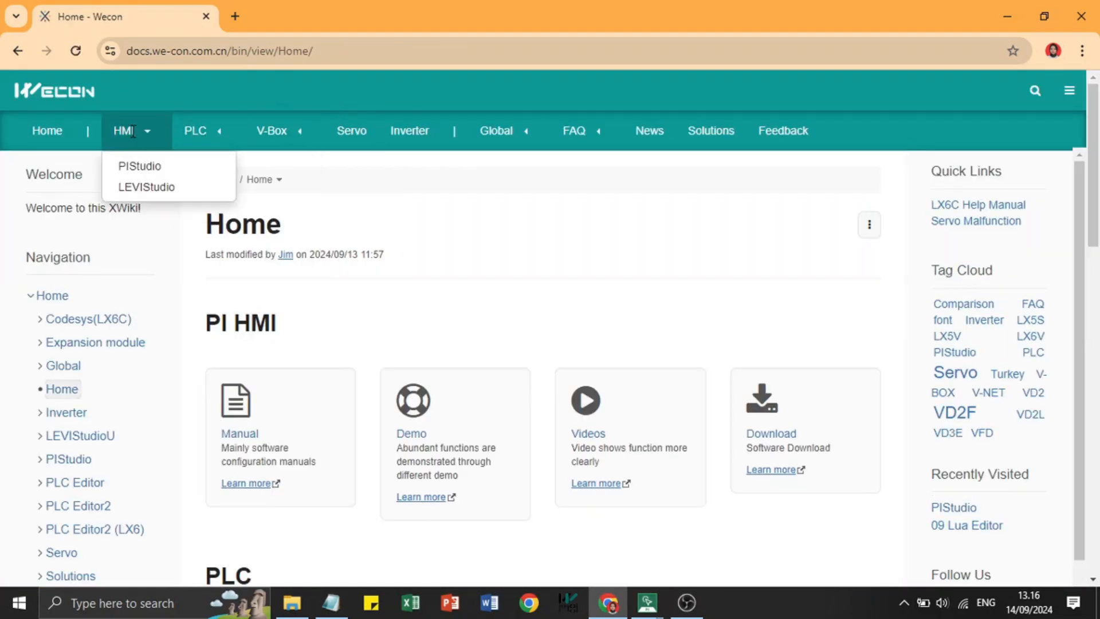
click(144, 173)
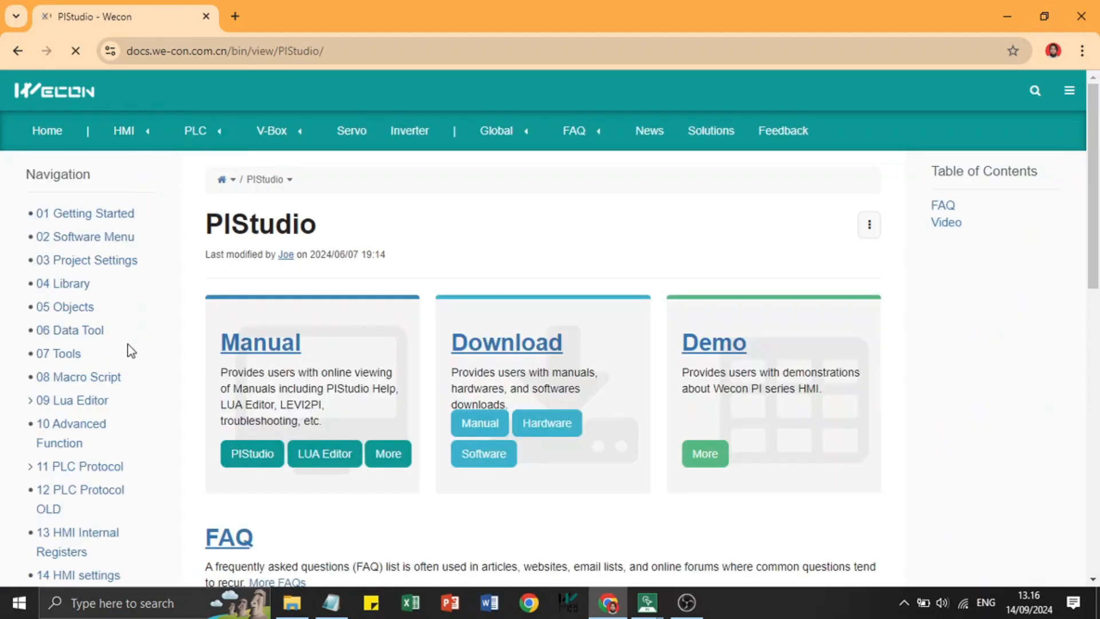
scroll(128, 348, down, 3)
scroll(128, 349, down, 1)
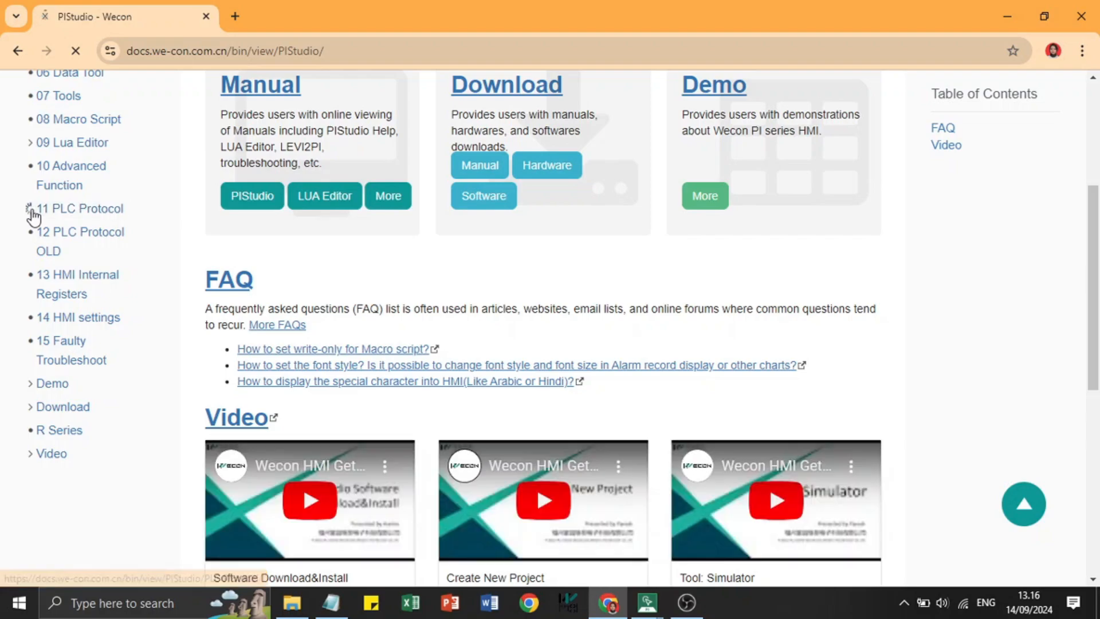
click(31, 210)
scroll(106, 375, down, 1)
scroll(106, 375, down, 3)
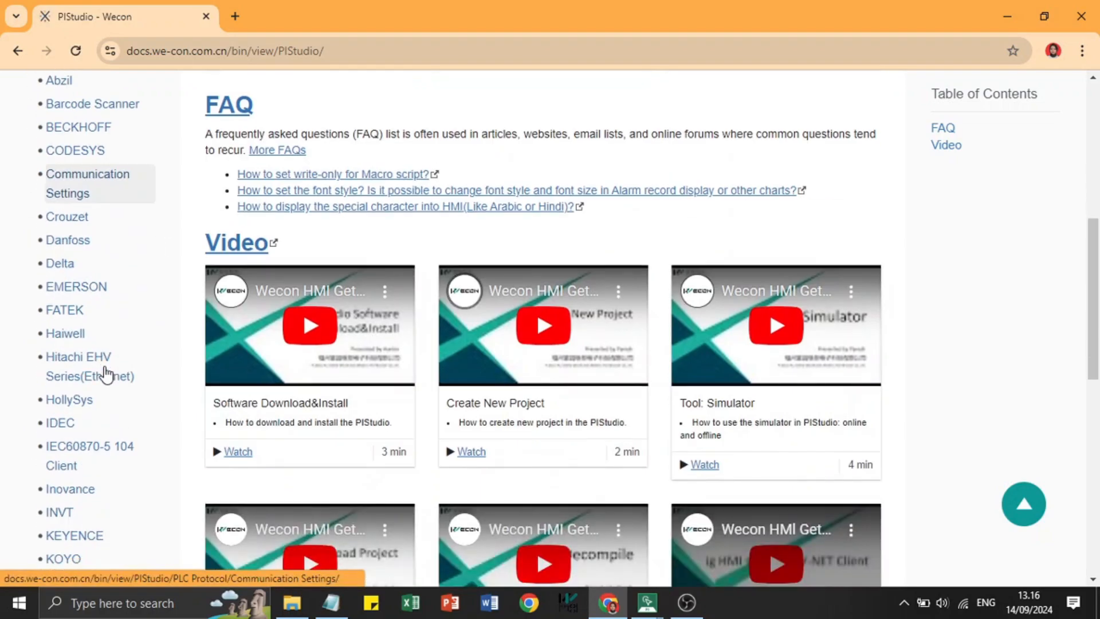
scroll(109, 458, down, 7)
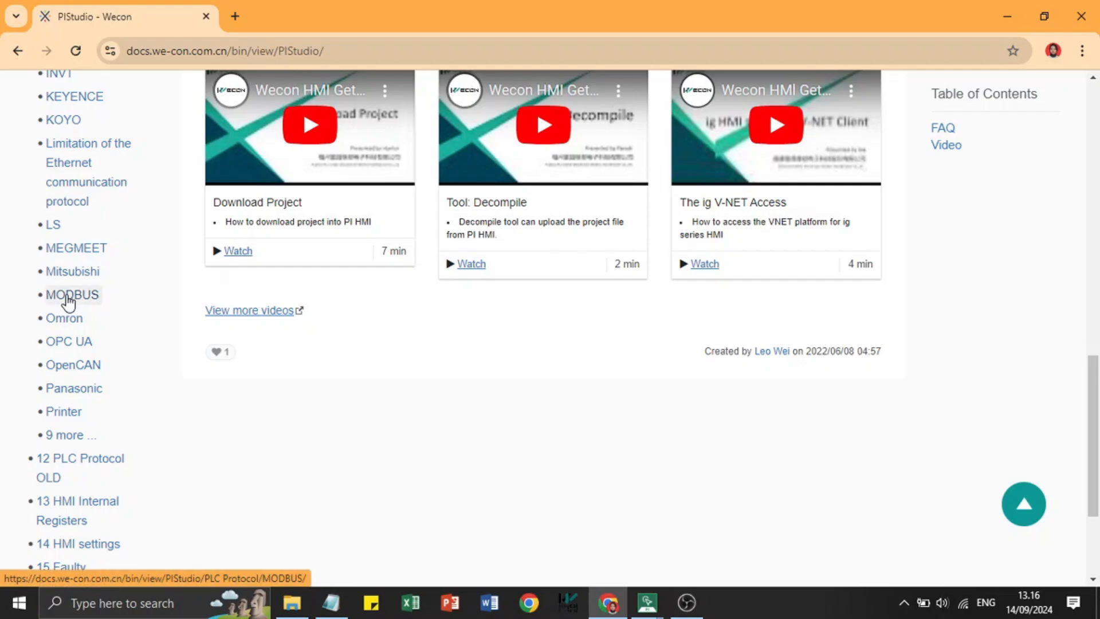
click(69, 295)
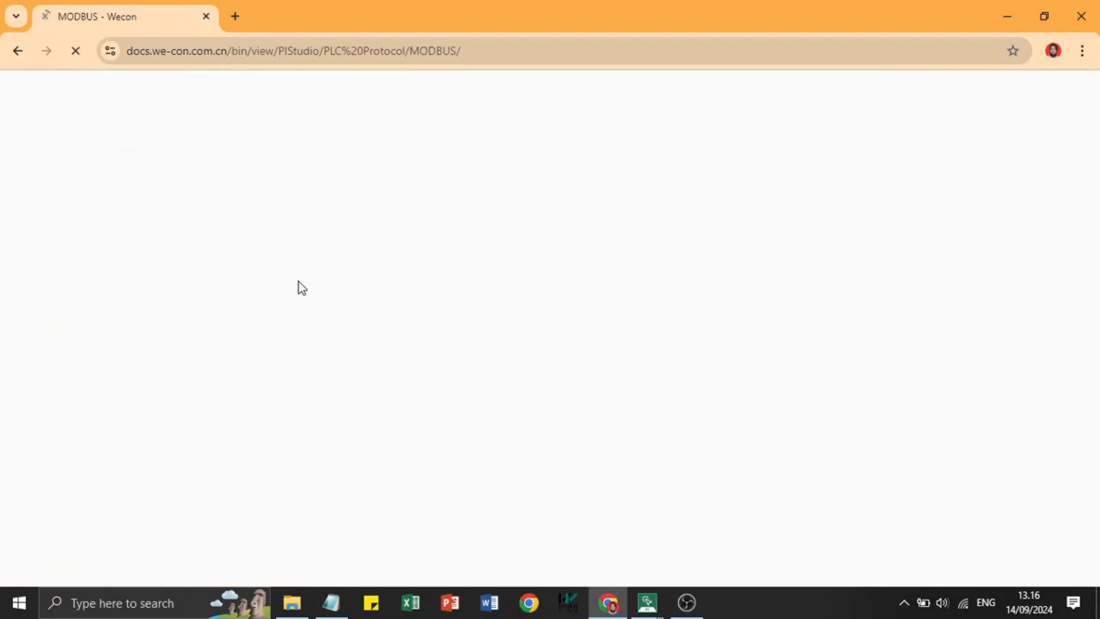
Step: Read the MODBUS RTU Master section to see which role the HMI takes in the connection
scroll(511, 300, down, 9)
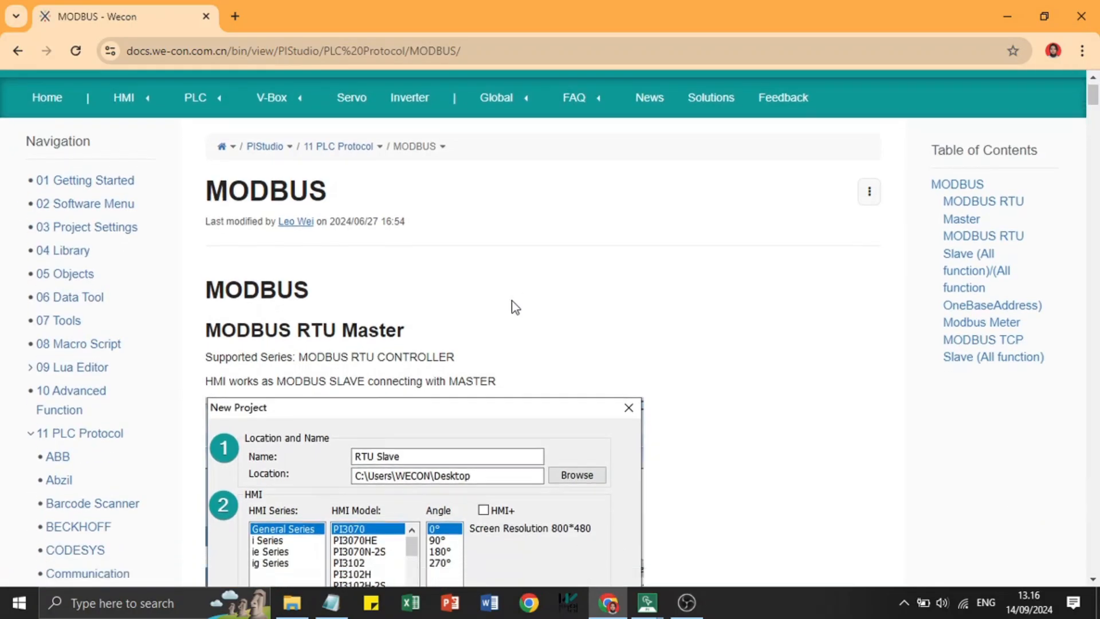
scroll(511, 300, up, 8)
scroll(511, 301, down, 2)
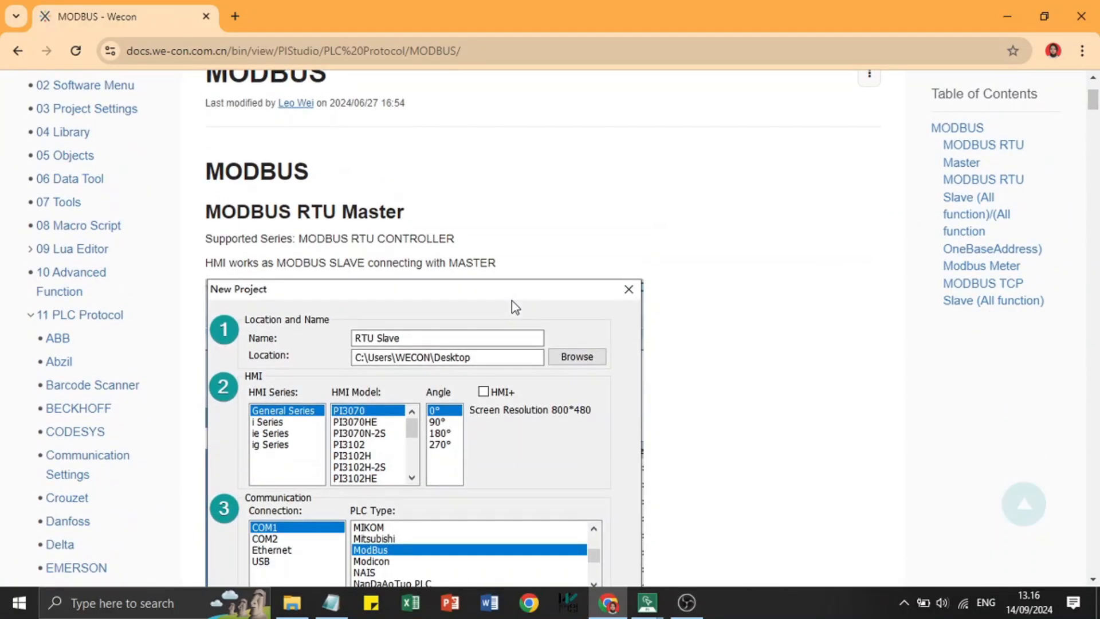
scroll(511, 300, down, 1)
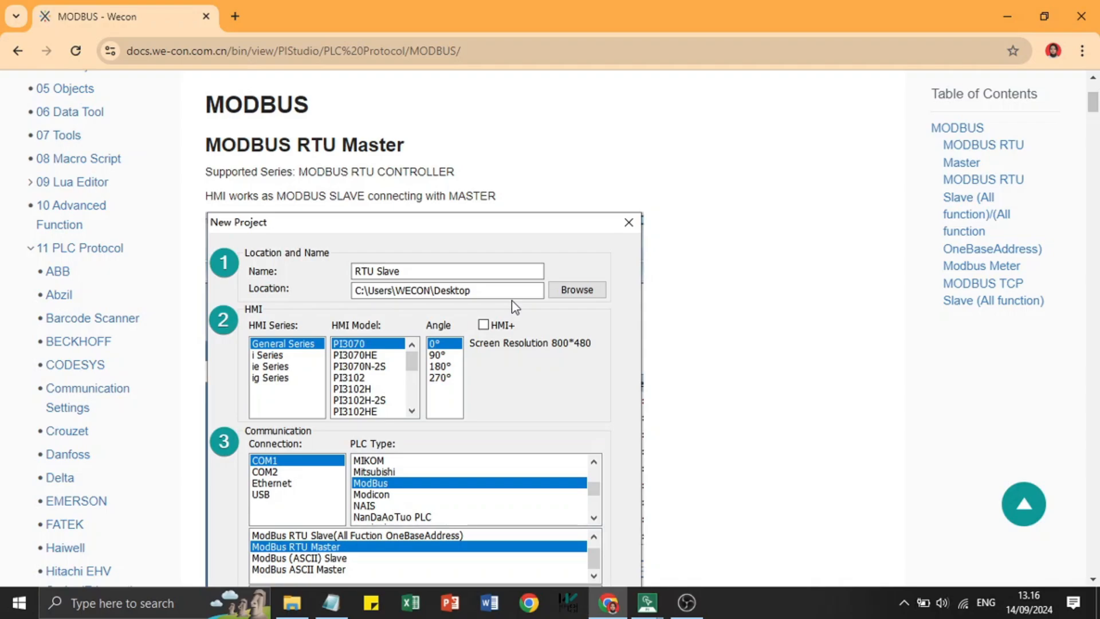
scroll(511, 300, up, 3)
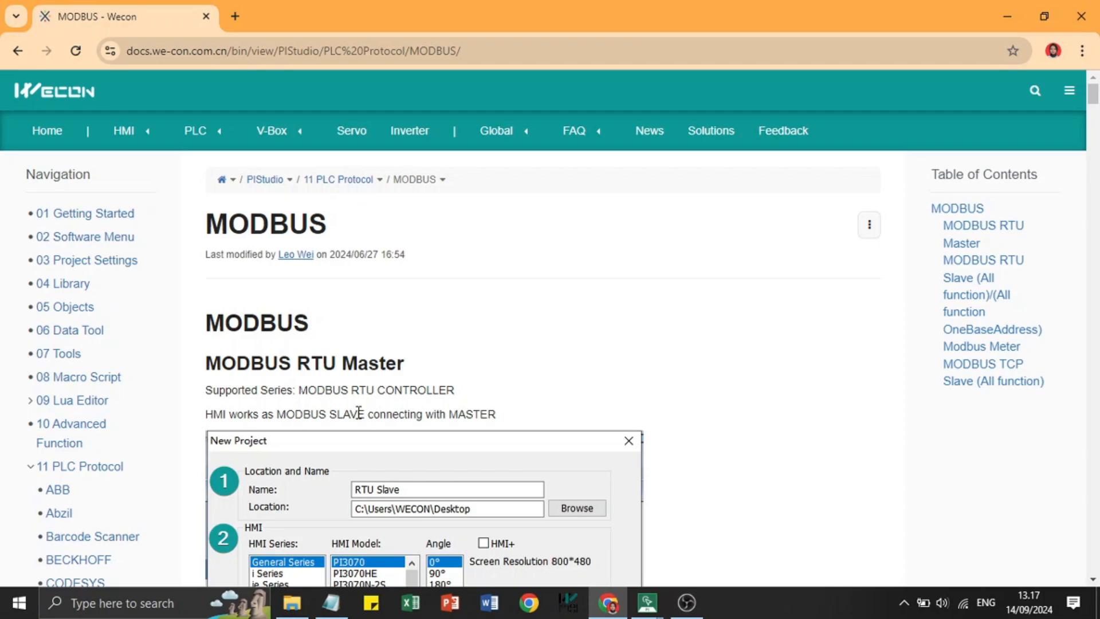
Step: Switch back to the ExamHMI project in PIStudio, open screen 1 and examine the channel list of data record group 1
mouse_move(647, 606)
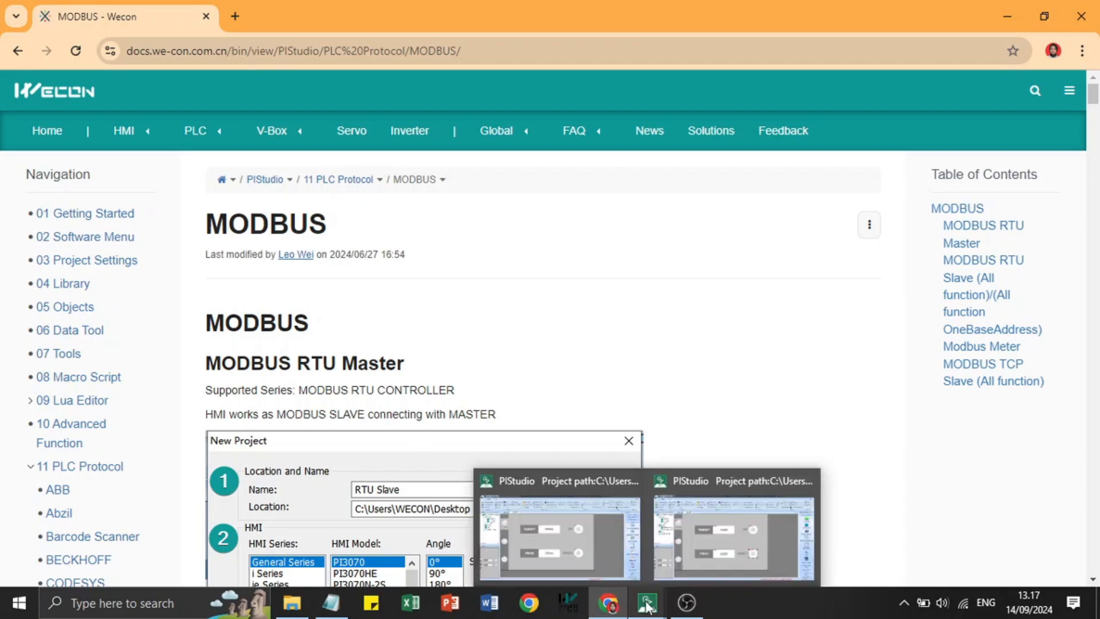
click(733, 538)
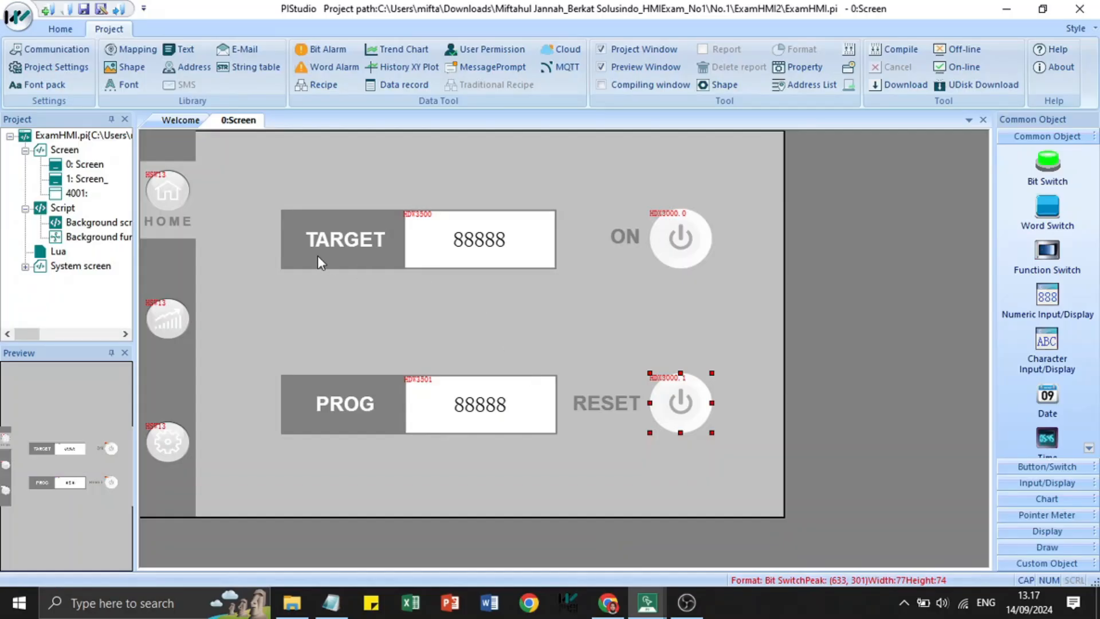
double_click(81, 179)
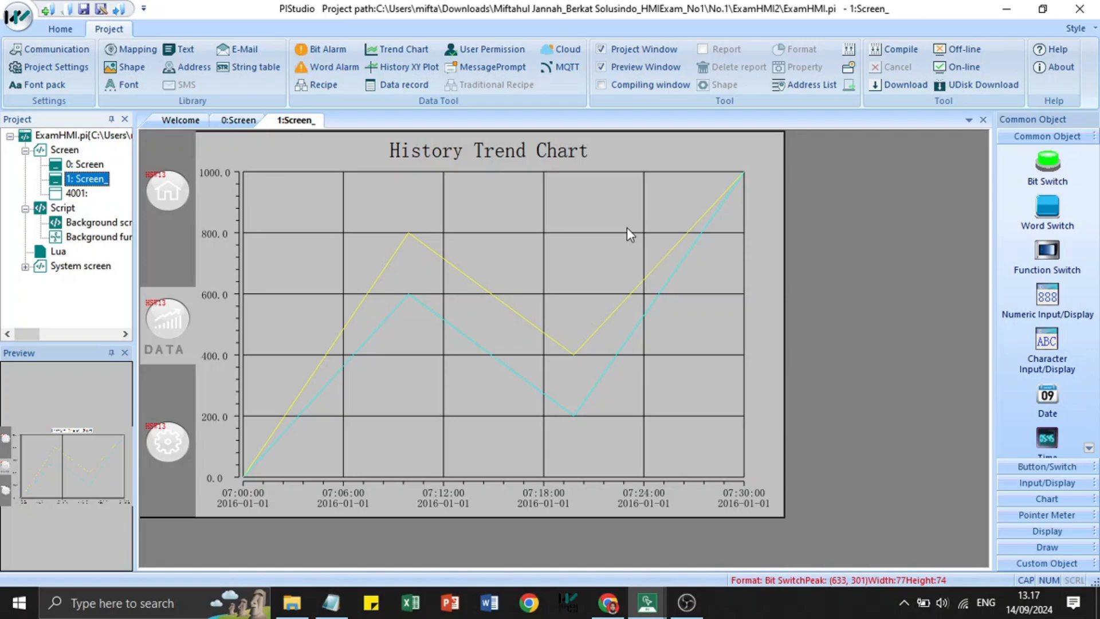
click(389, 90)
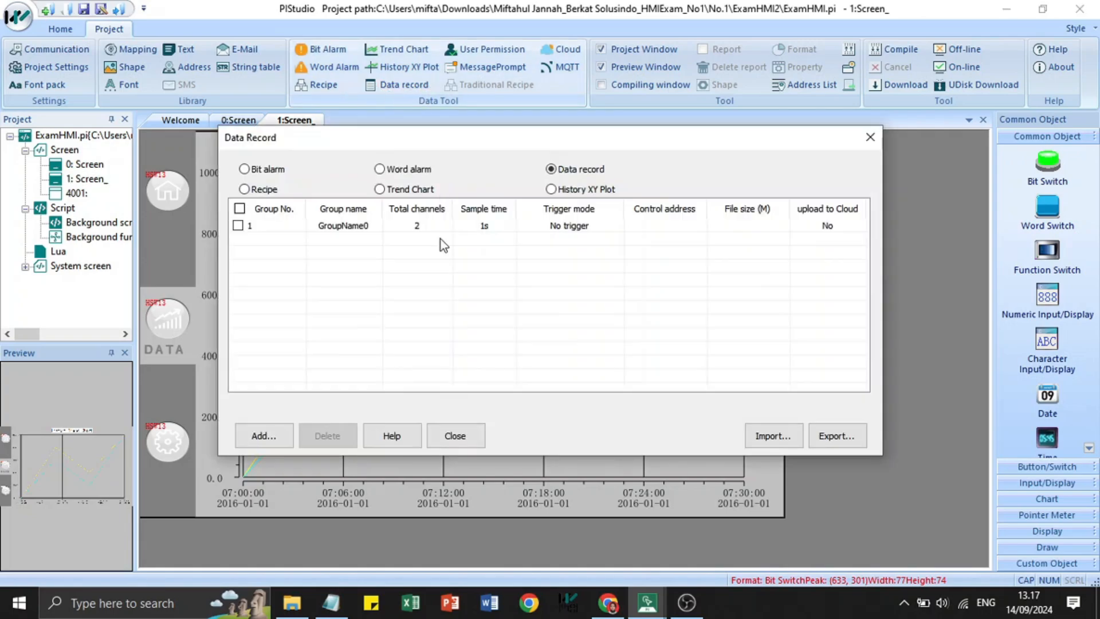
double_click(421, 231)
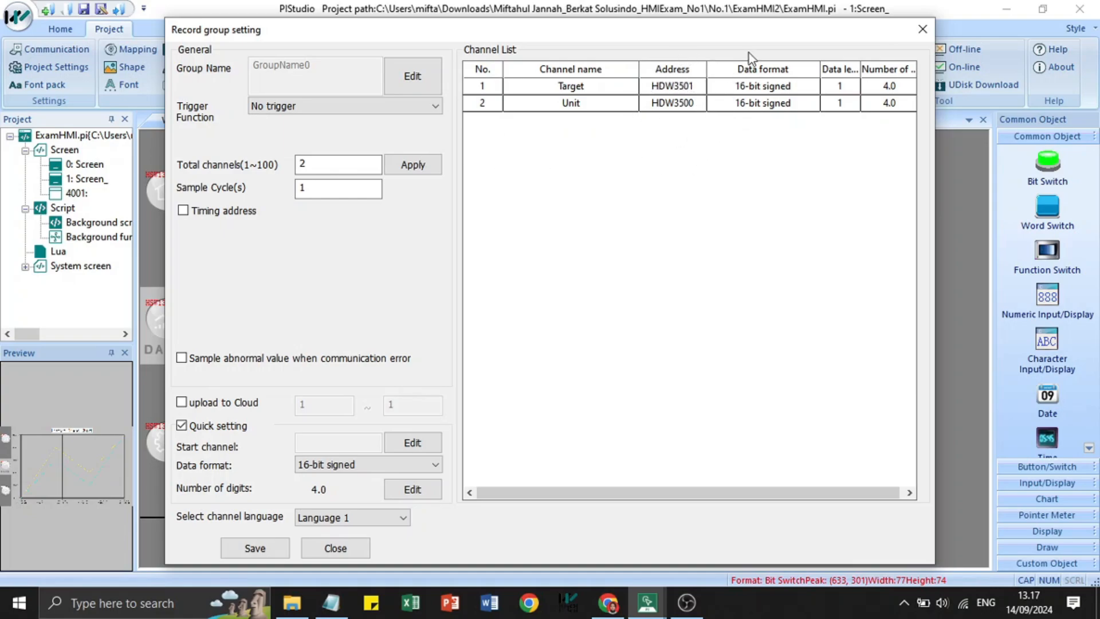
Step: Close the data record settings, open screen 0 and examine the address and operand of the Home word switch
click(929, 34)
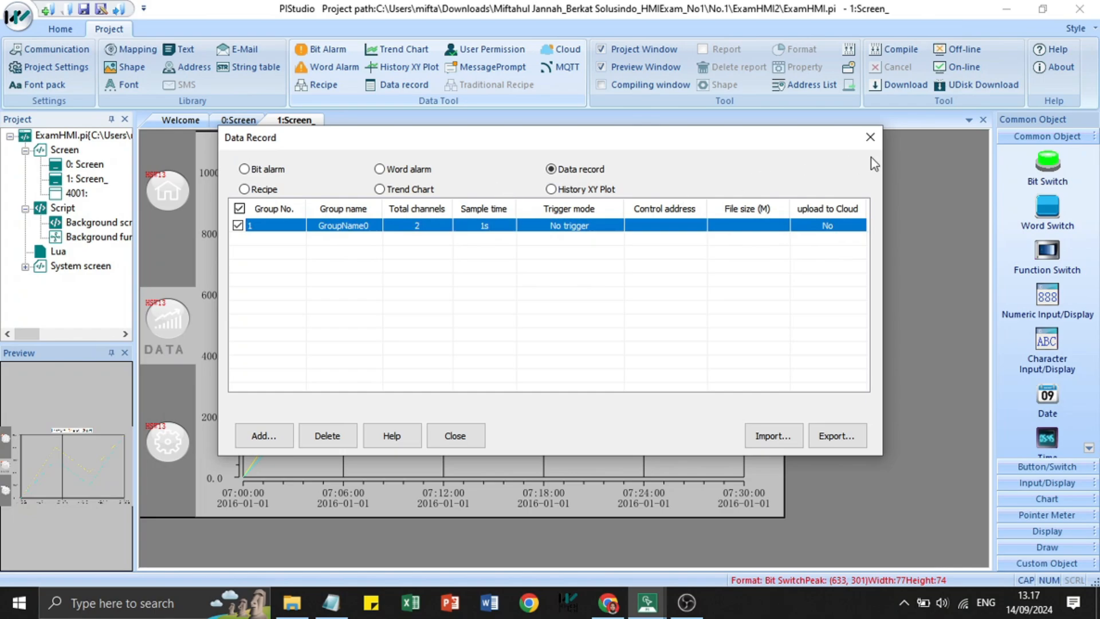
click(870, 137)
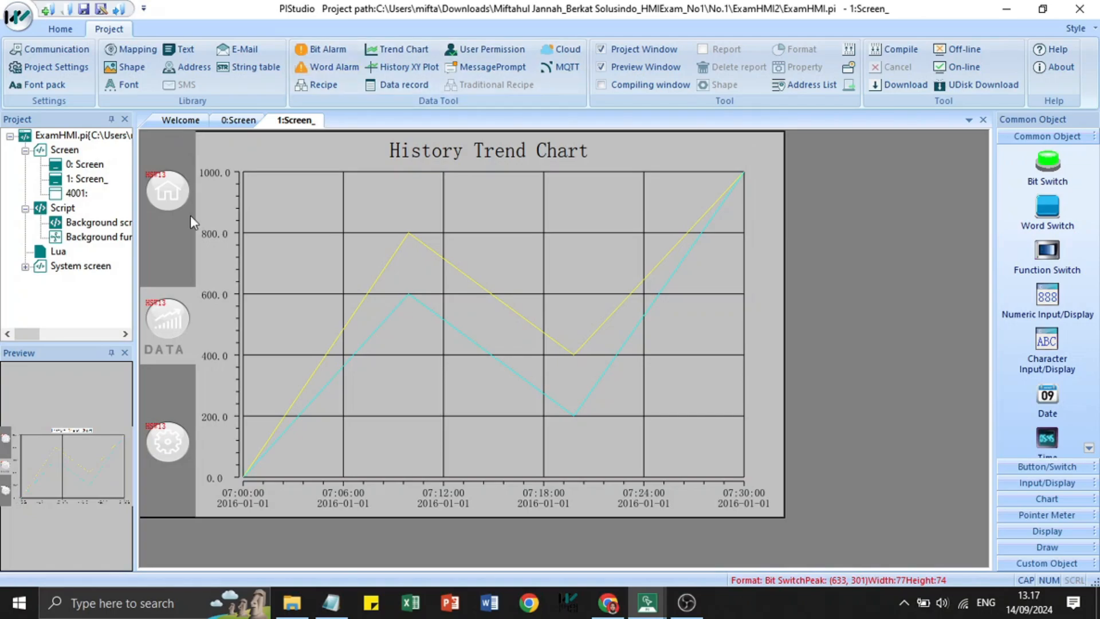
double_click(86, 165)
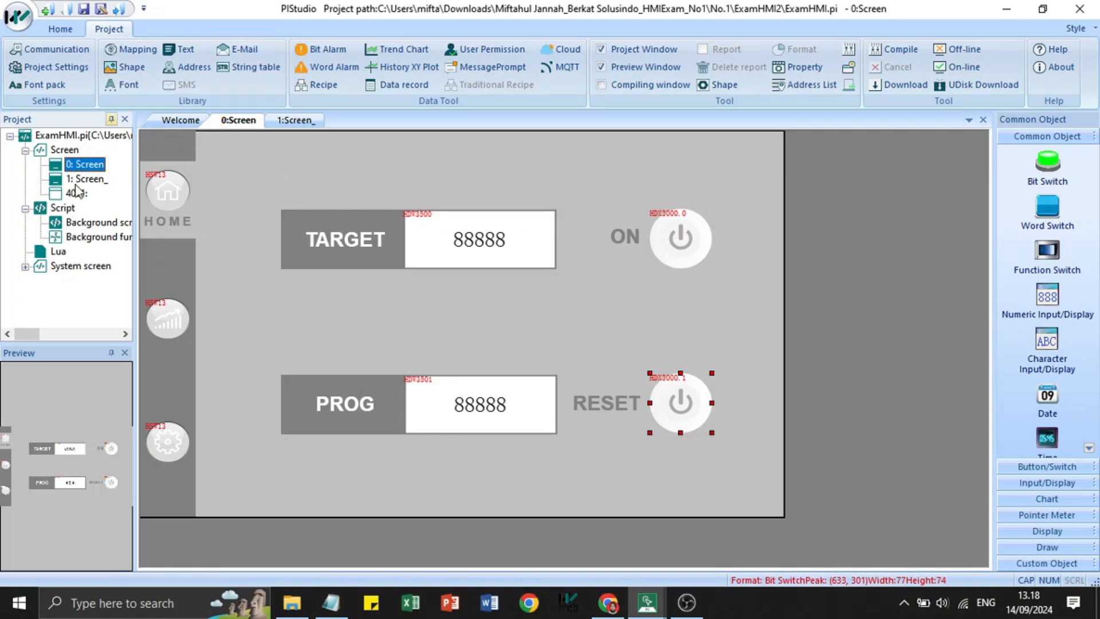
double_click(169, 184)
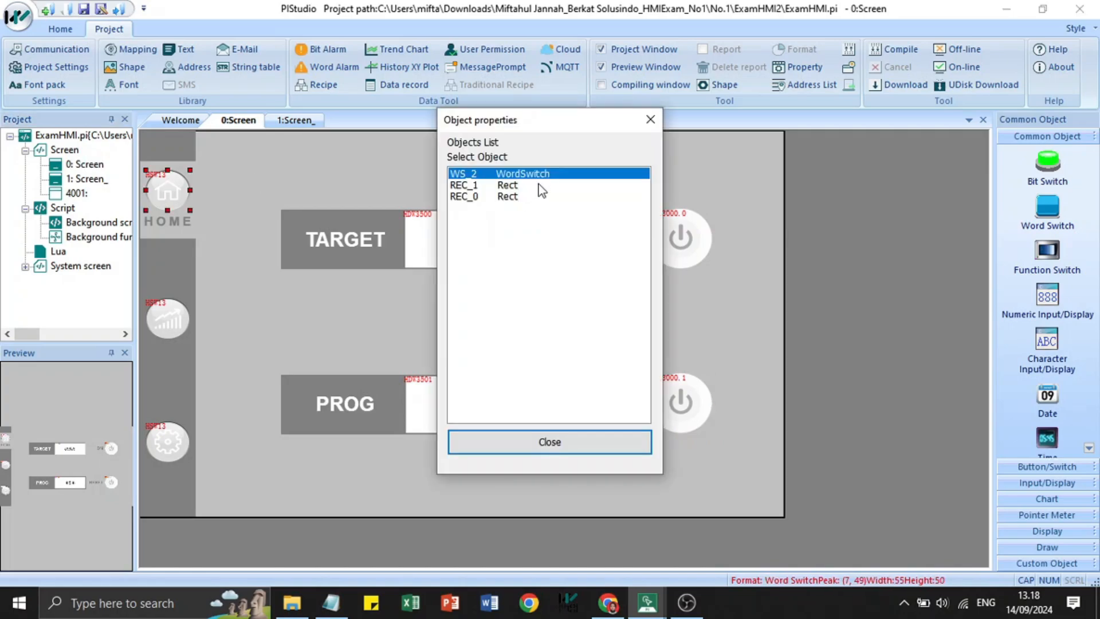
double_click(542, 176)
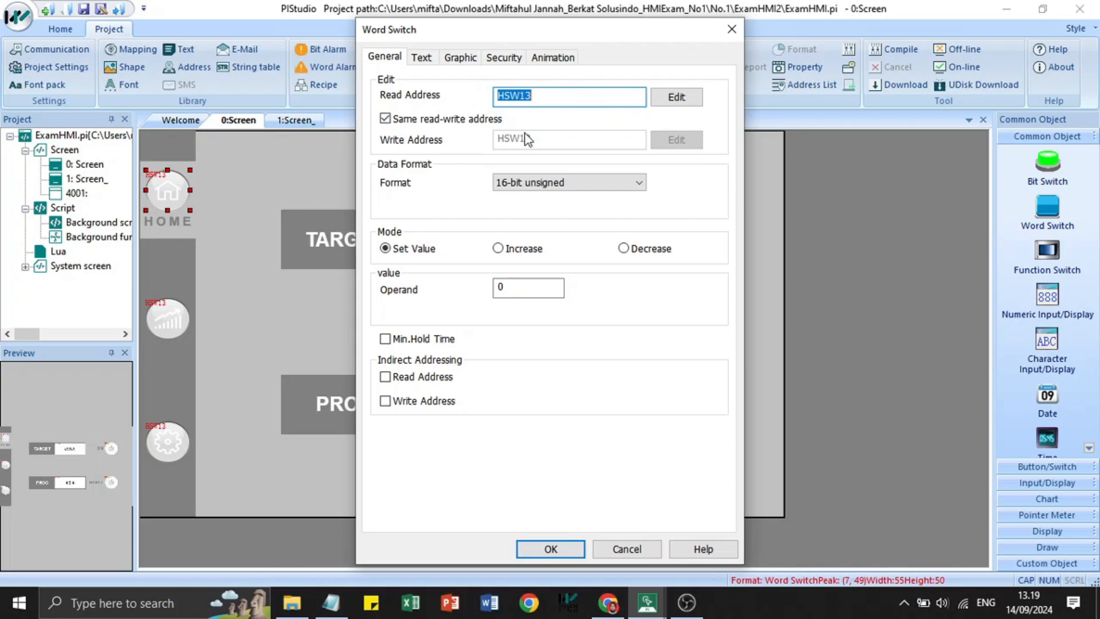
Step: Switch to Chrome and open the 13 HMI Internal Registers page of the Wecon documentation
click(608, 602)
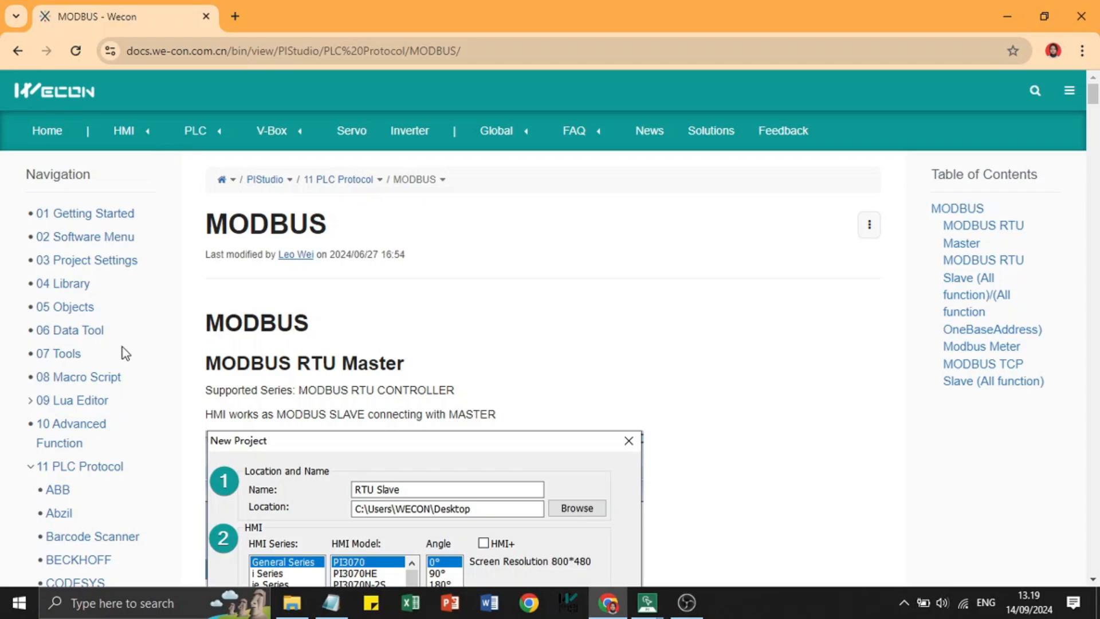
scroll(197, 353, down, 18)
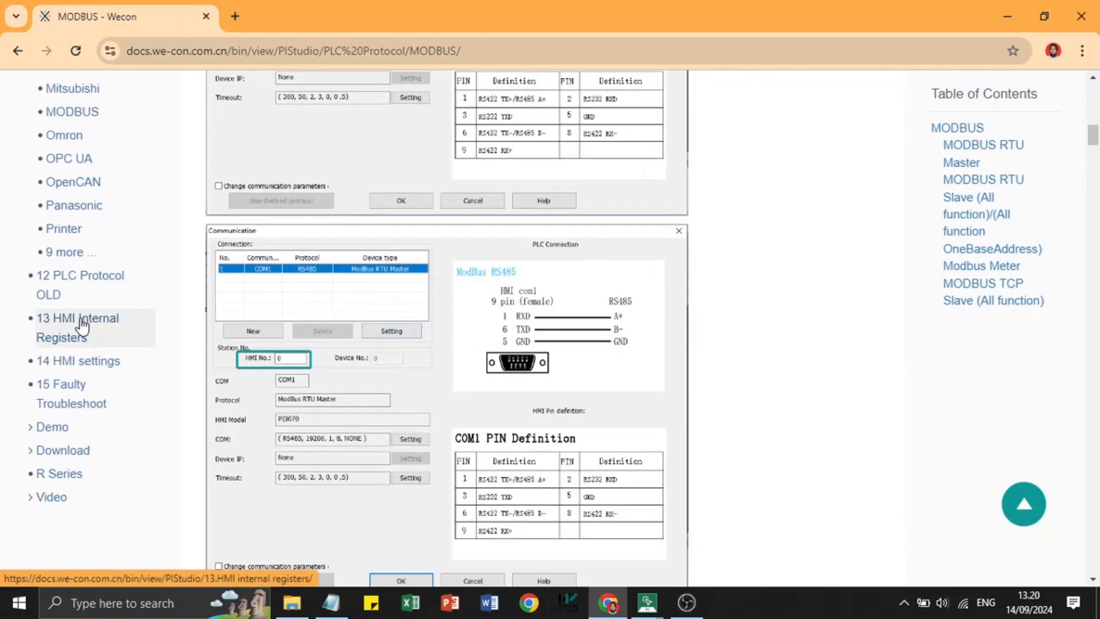
click(81, 330)
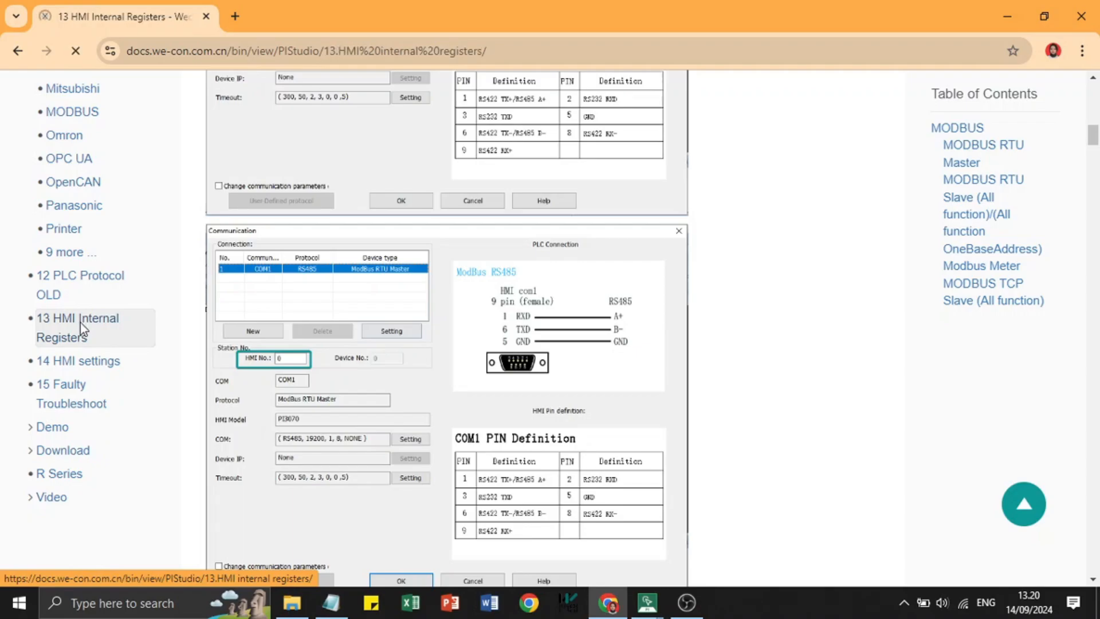
Step: Look up the function of register HSW13 in the Special data area (HSW/HSX) table
scroll(603, 334, down, 15)
scroll(603, 334, down, 20)
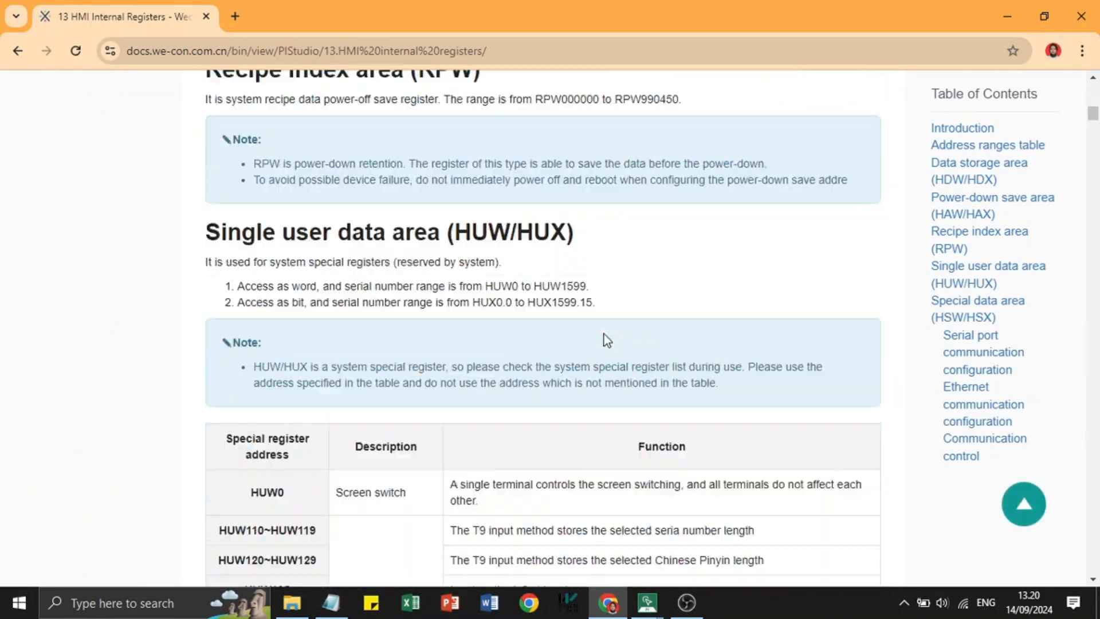
scroll(603, 334, up, 12)
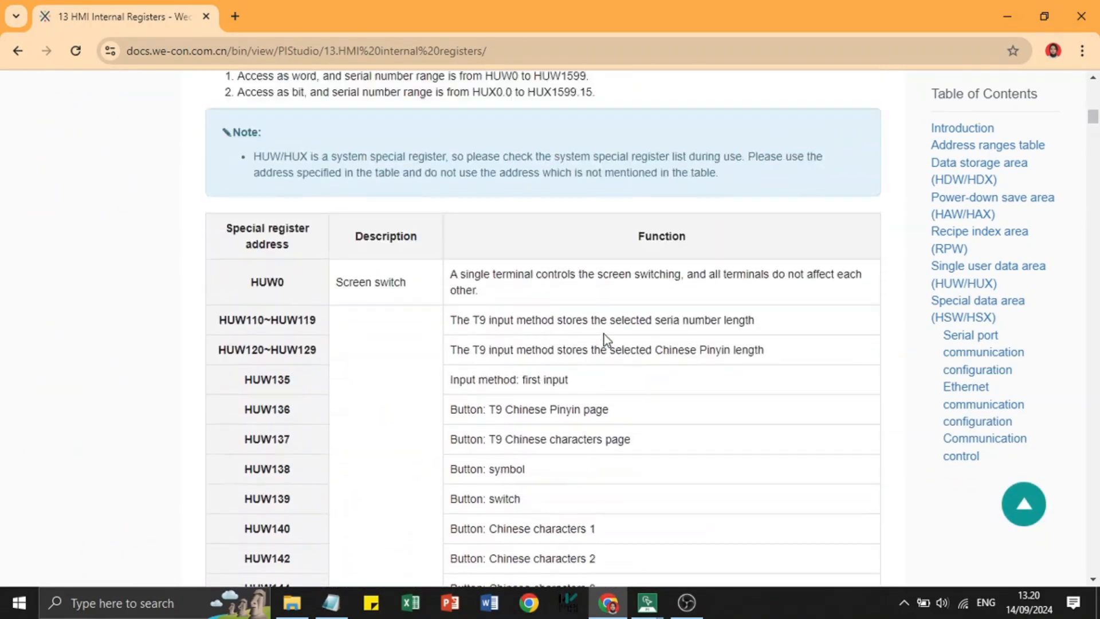
scroll(604, 334, down, 11)
scroll(604, 335, down, 8)
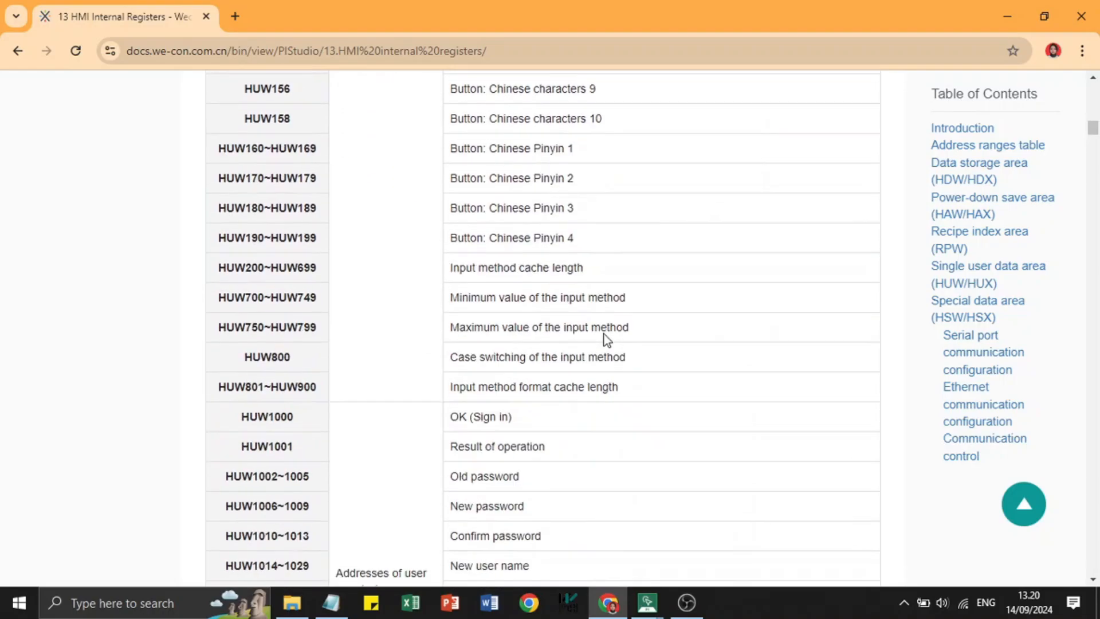
scroll(590, 459, down, 15)
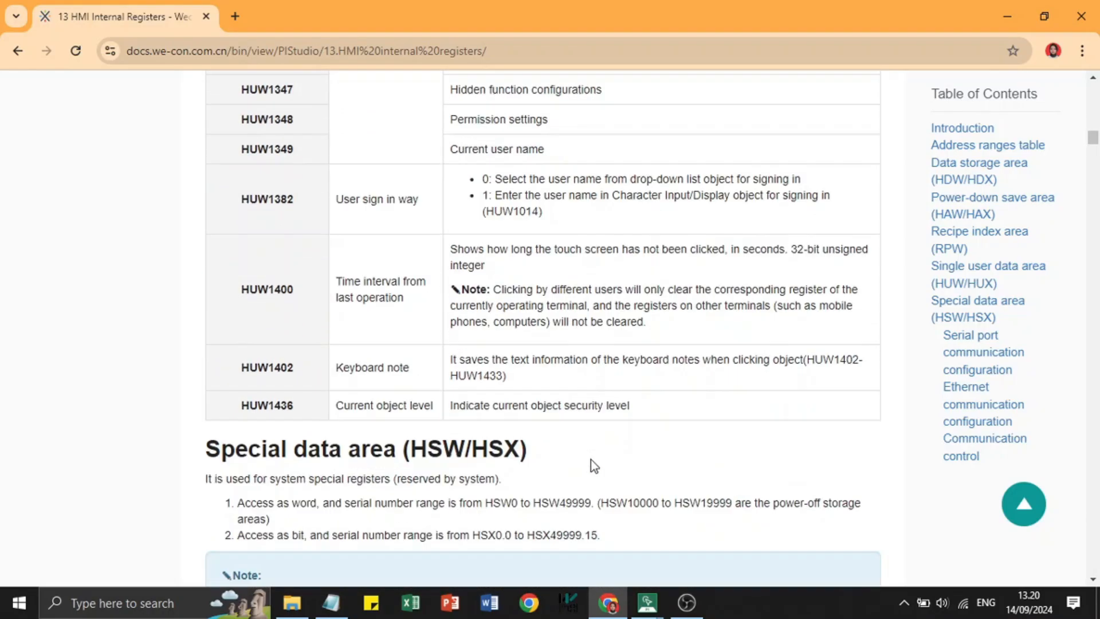
scroll(590, 463, down, 4)
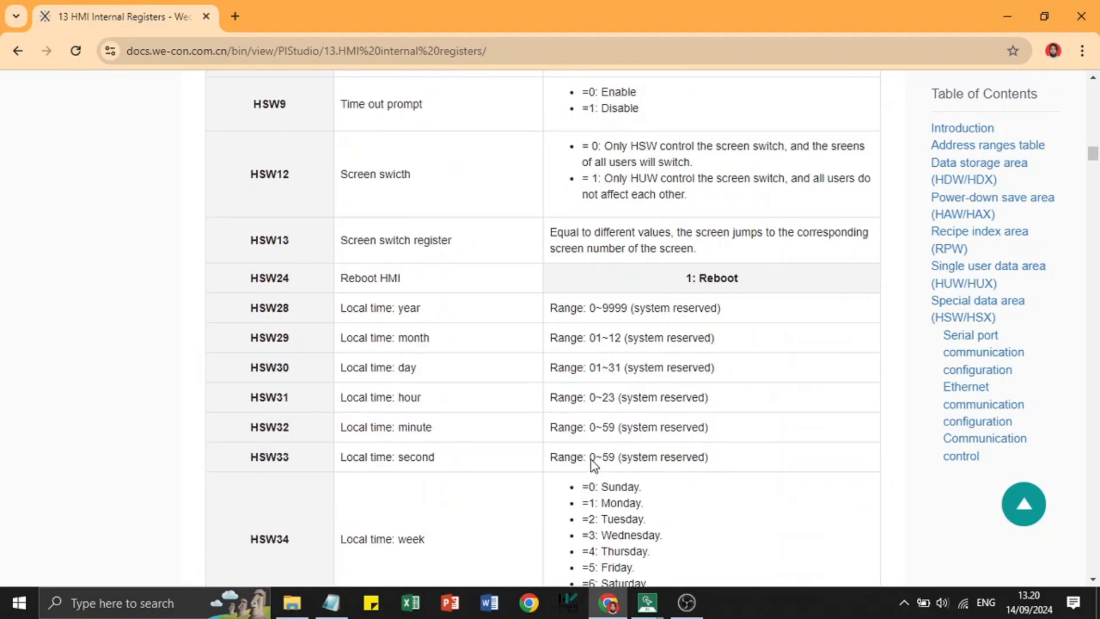
scroll(590, 463, up, 10)
scroll(590, 459, down, 4)
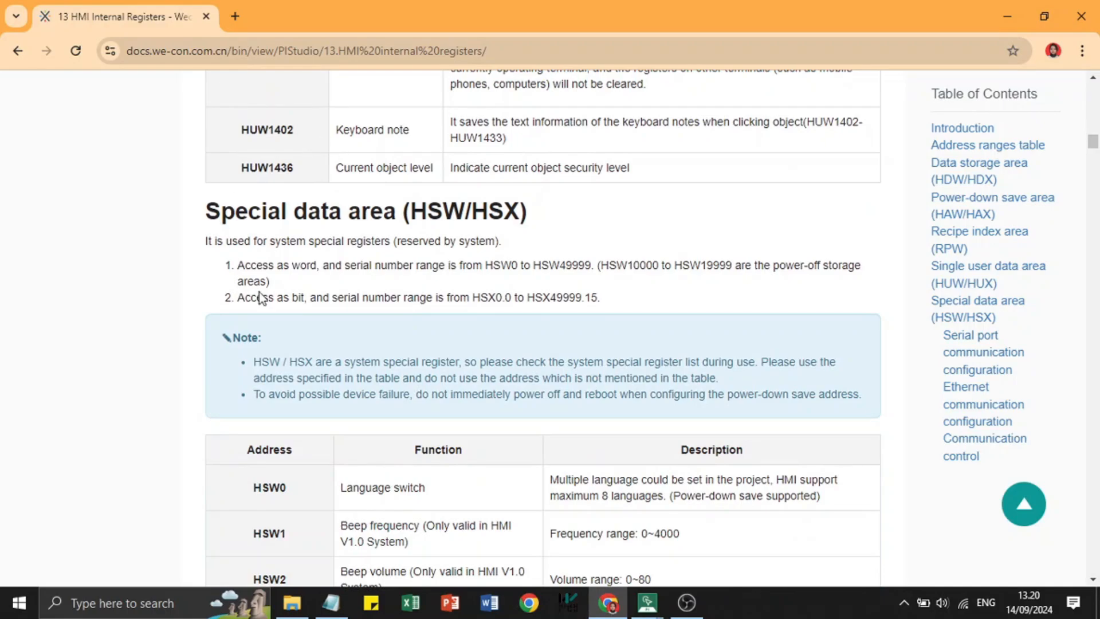
scroll(562, 364, down, 1)
scroll(562, 365, down, 10)
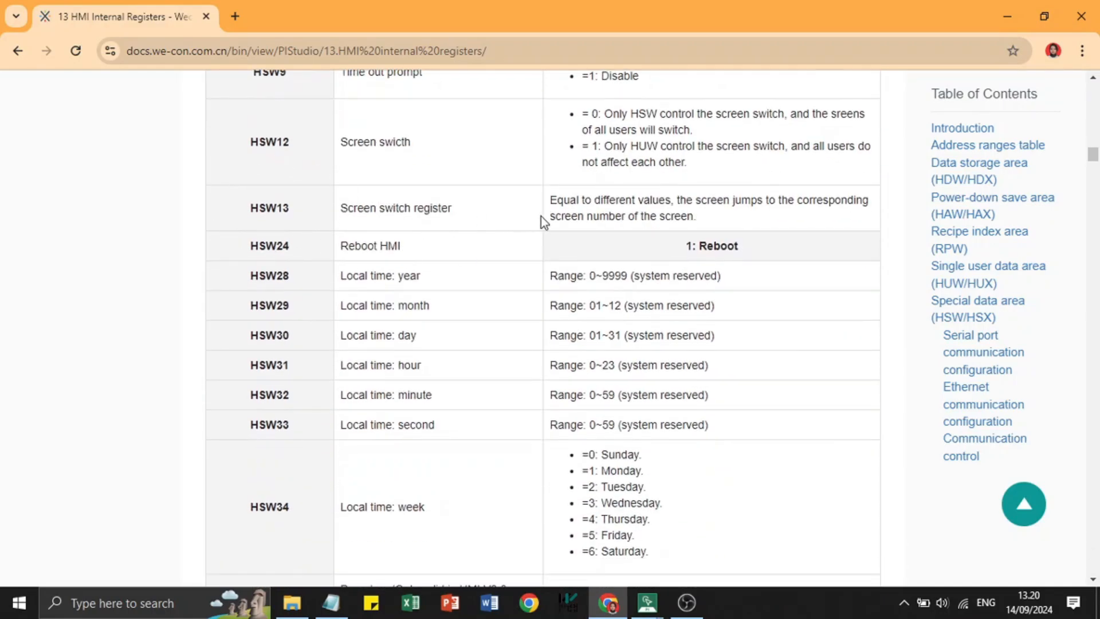
Step: Switch back to PIStudio, close the Home switch properties and examine the operand of the chart-icon word switch on screen 0
click(649, 603)
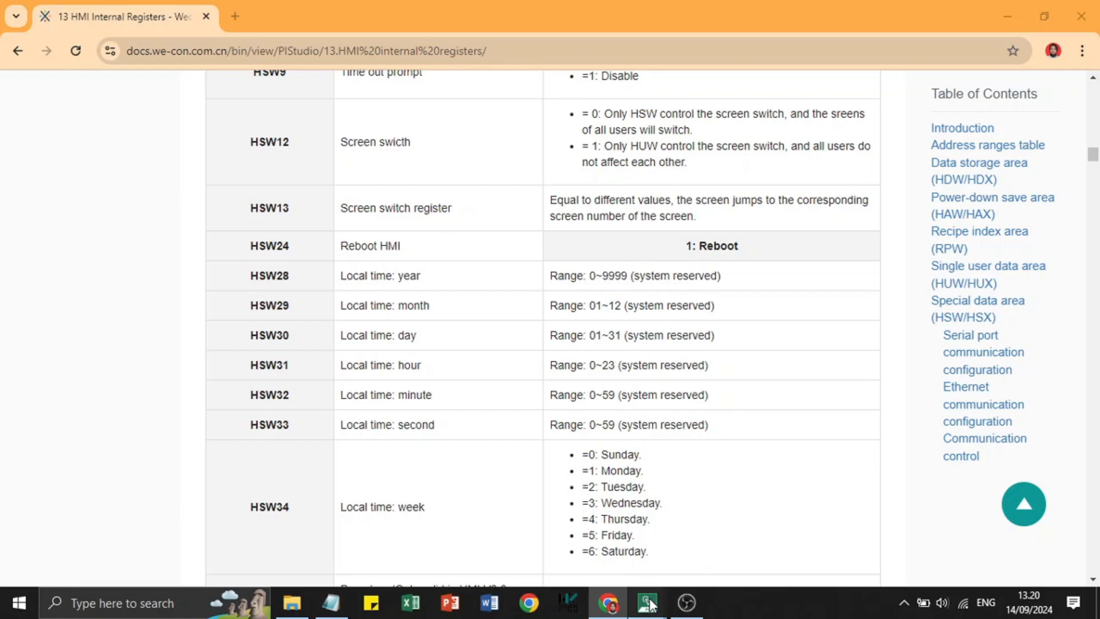
click(722, 553)
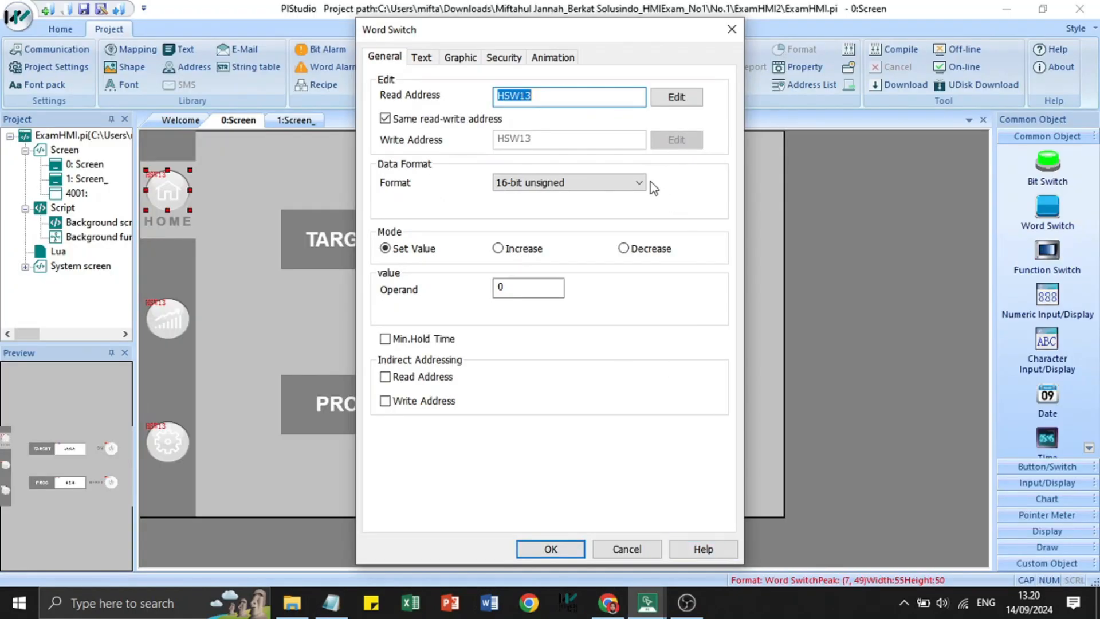
click(731, 29)
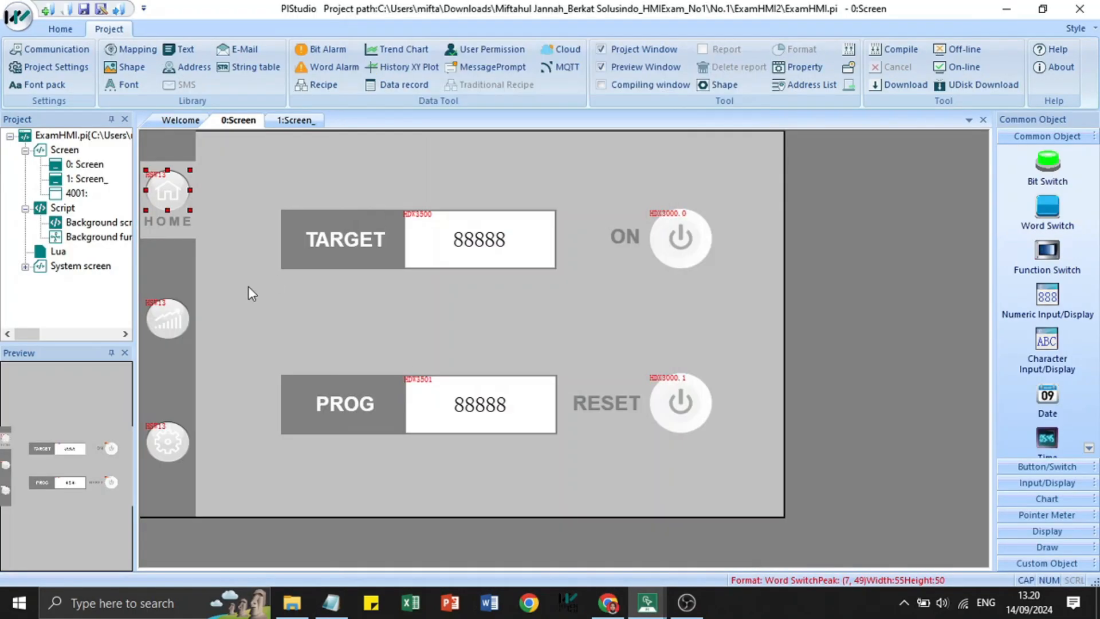
double_click(184, 311)
double_click(555, 178)
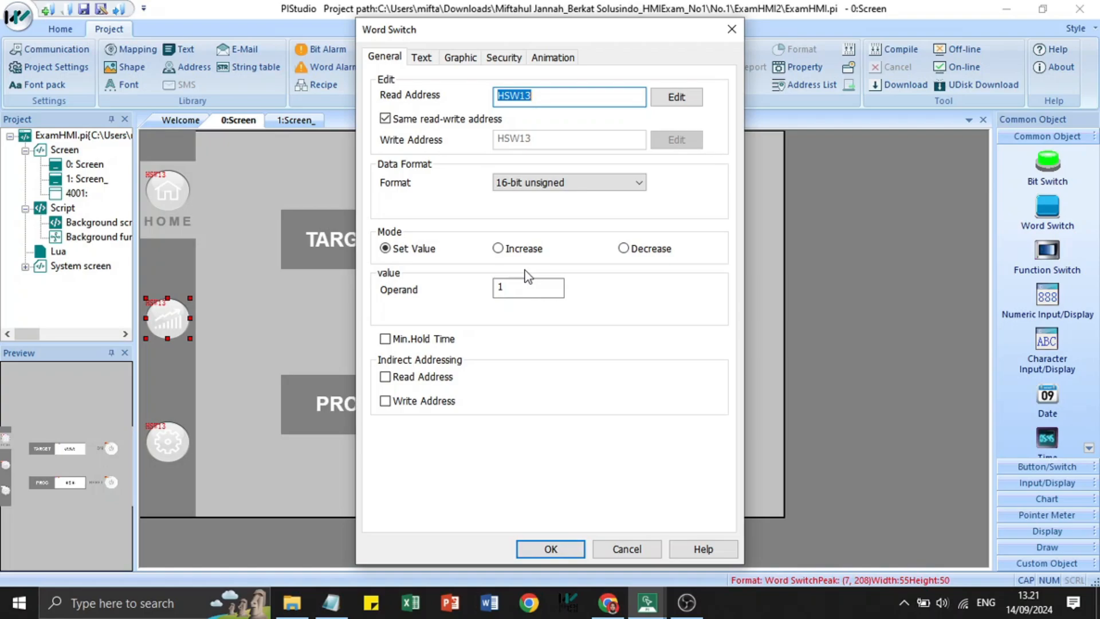
click(729, 38)
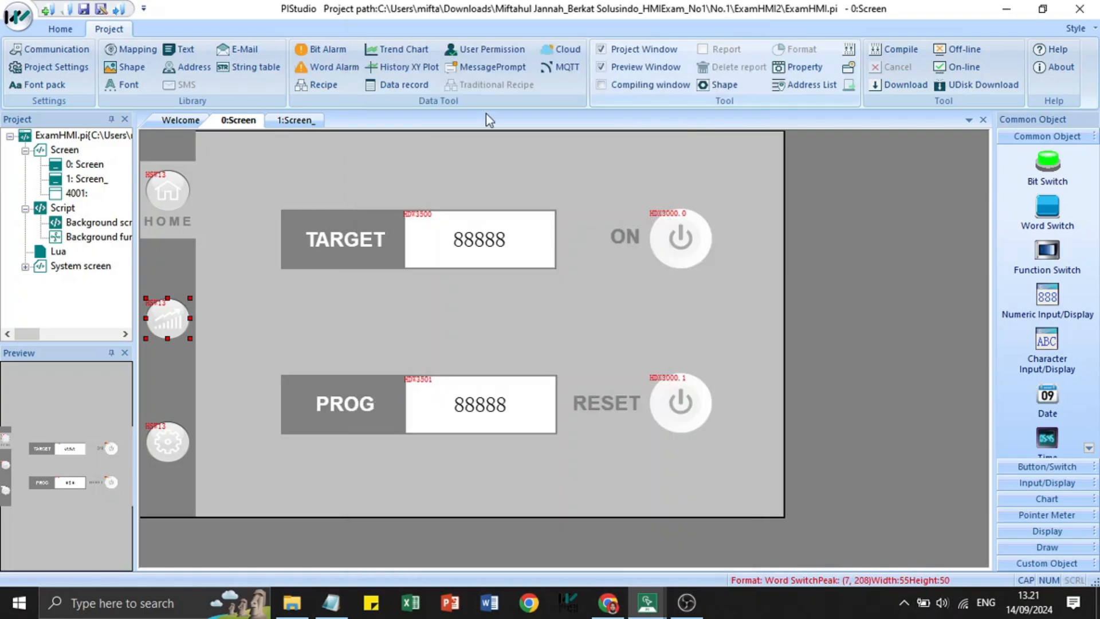
click(249, 336)
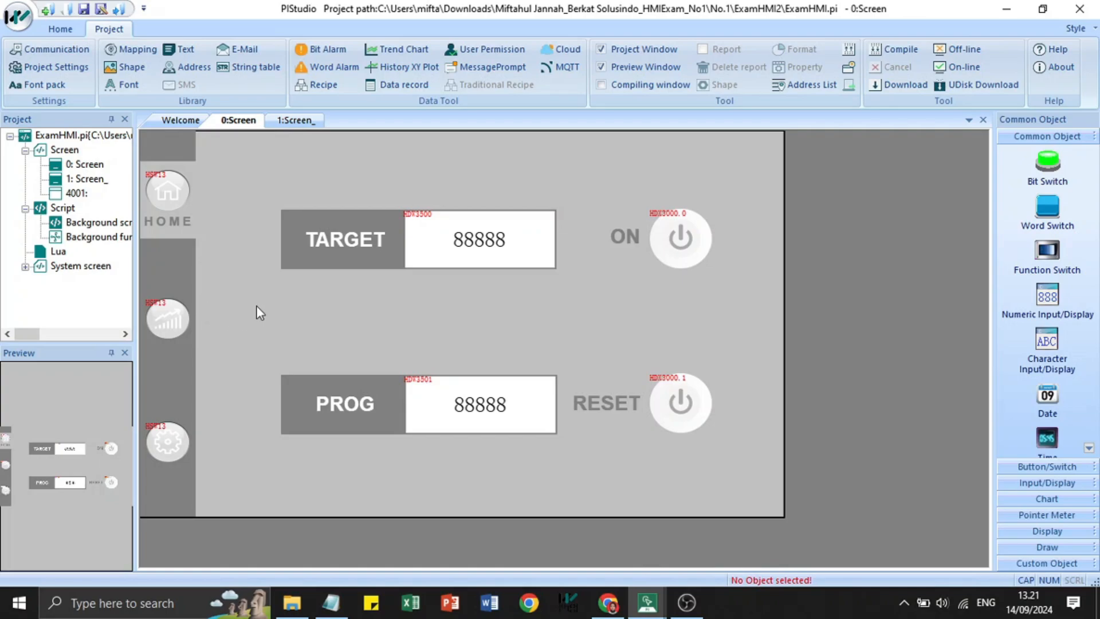
Step: Open screen 1 and examine the source, target and mode of the project's word address mapping for HSW13
double_click(98, 180)
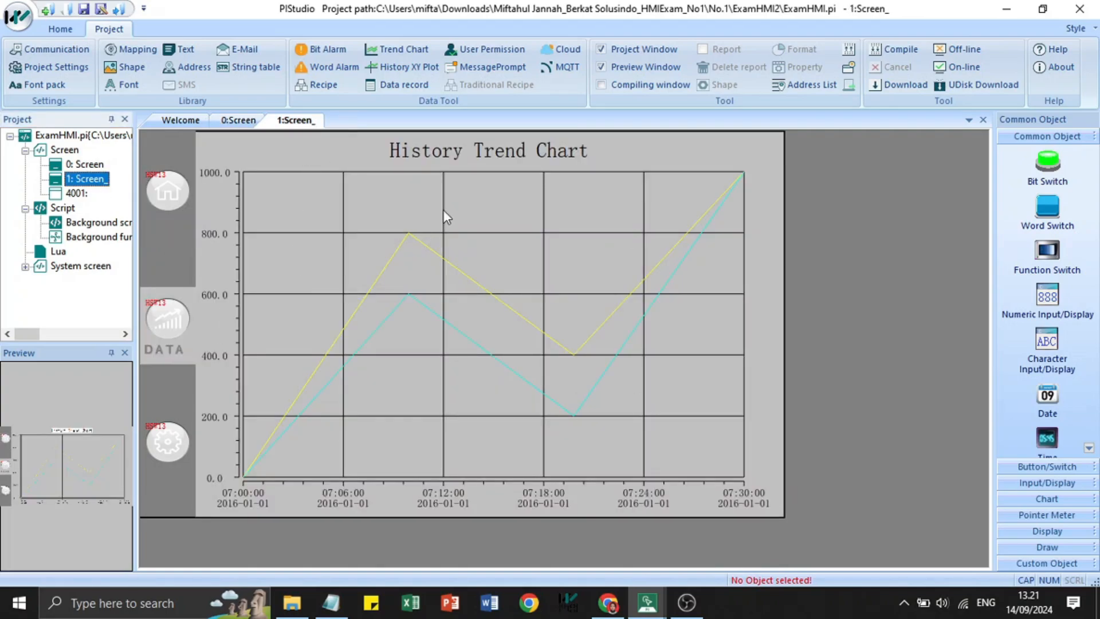
click(133, 50)
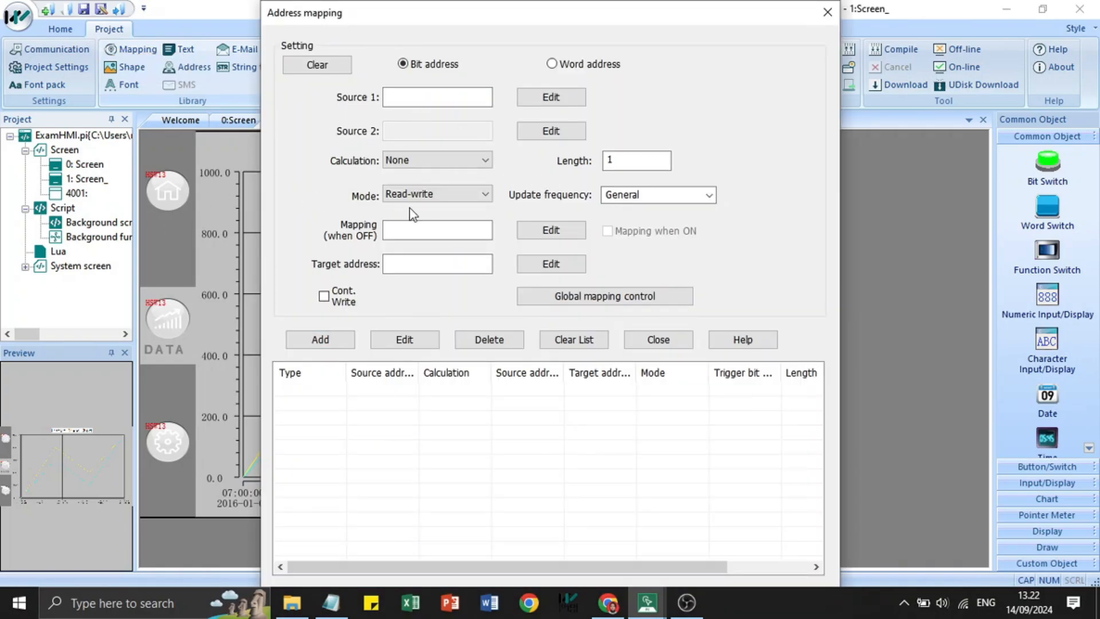
click(552, 65)
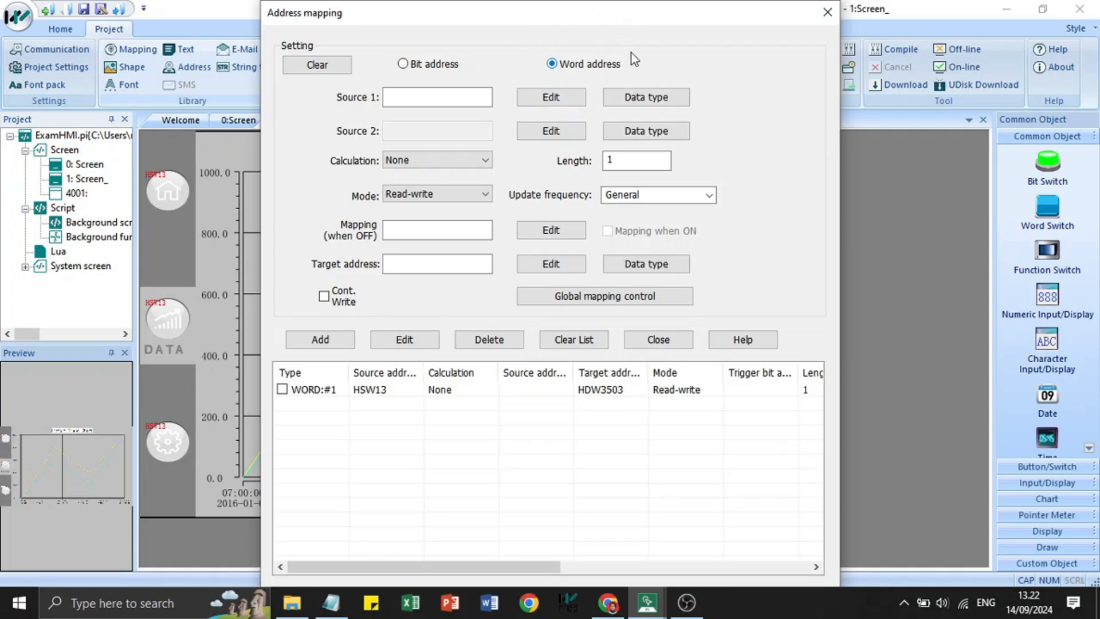
click(439, 391)
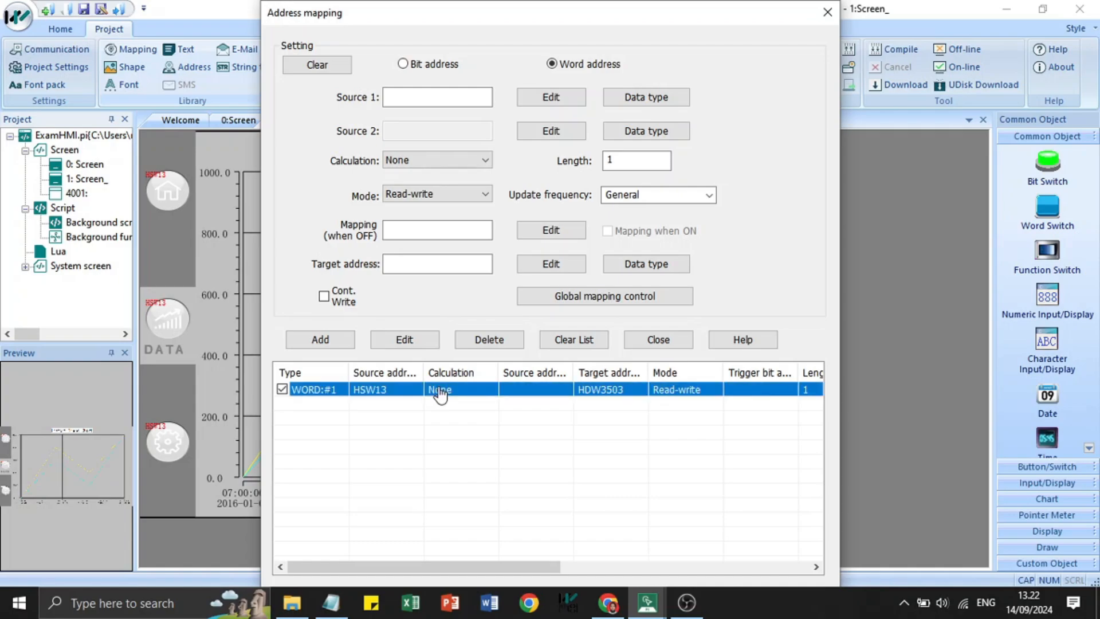
click(589, 399)
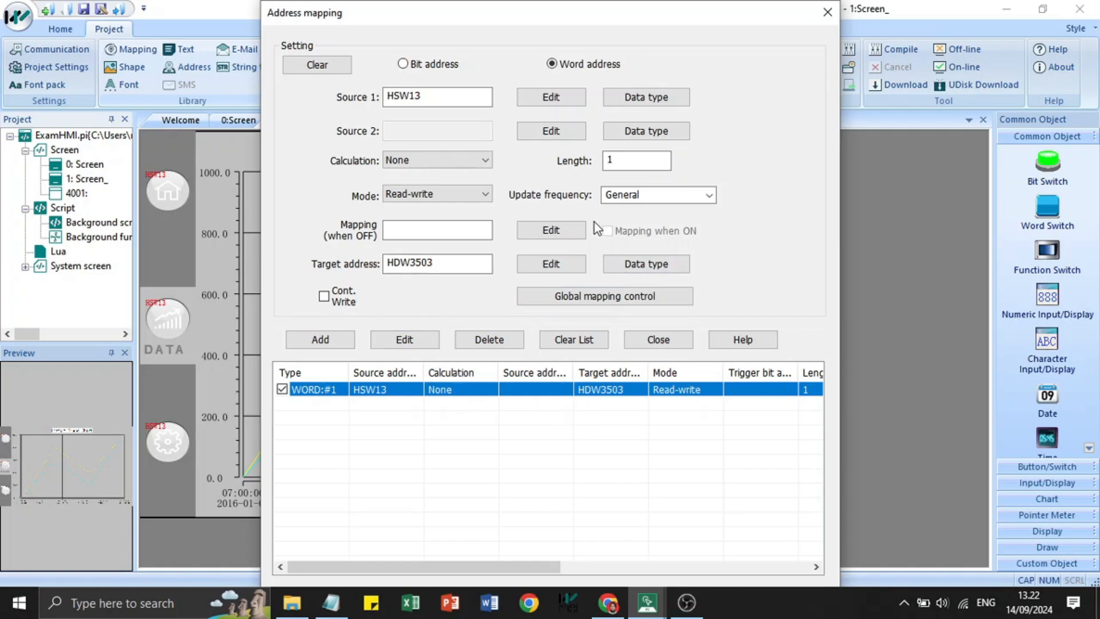
click(827, 12)
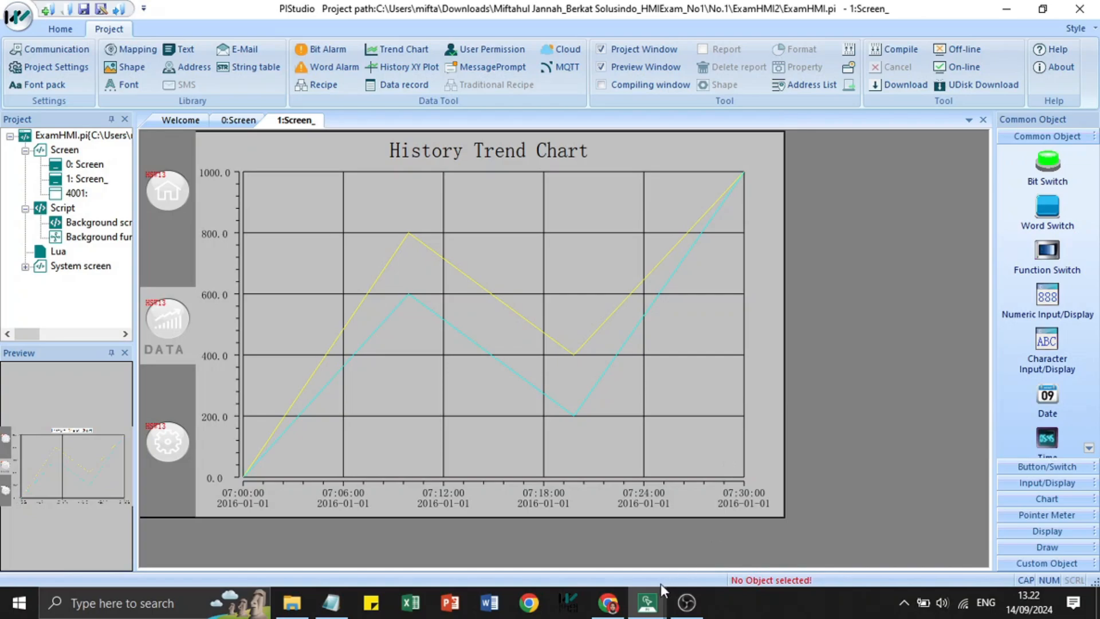
Step: Switch to the PIStudio window of the project in the ExamHMI folder and examine the device type of its Ethernet connection
click(646, 604)
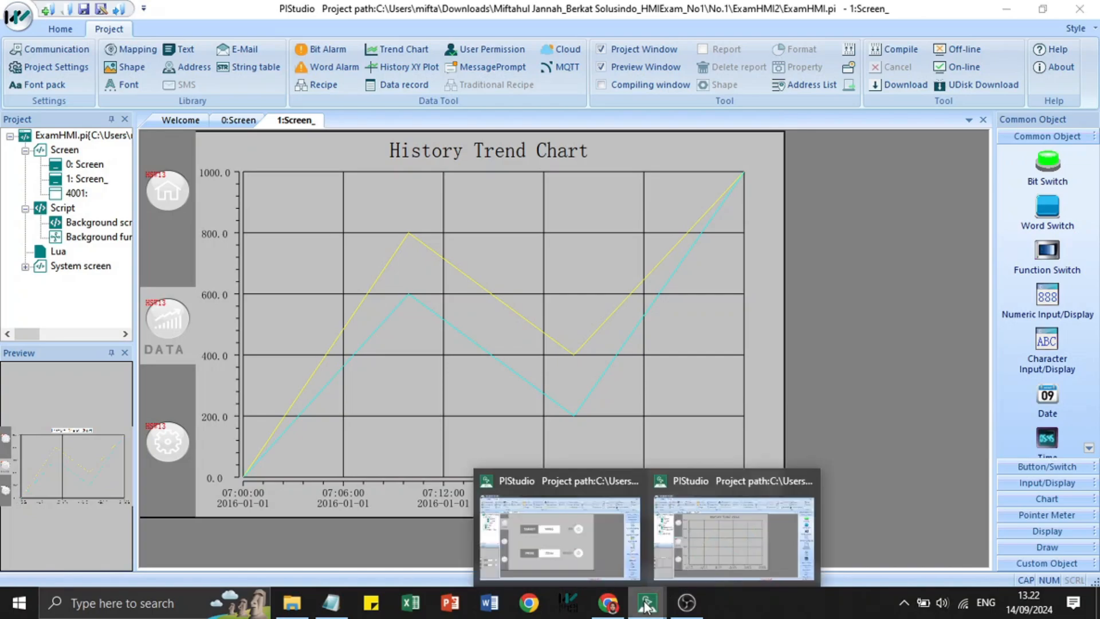
click(575, 515)
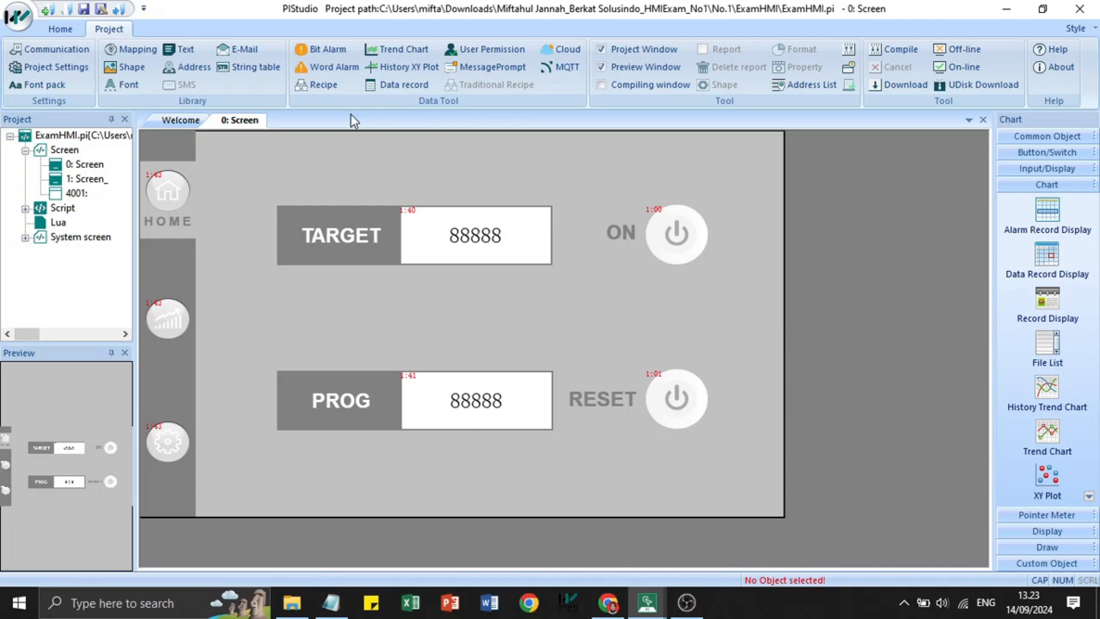
click(39, 51)
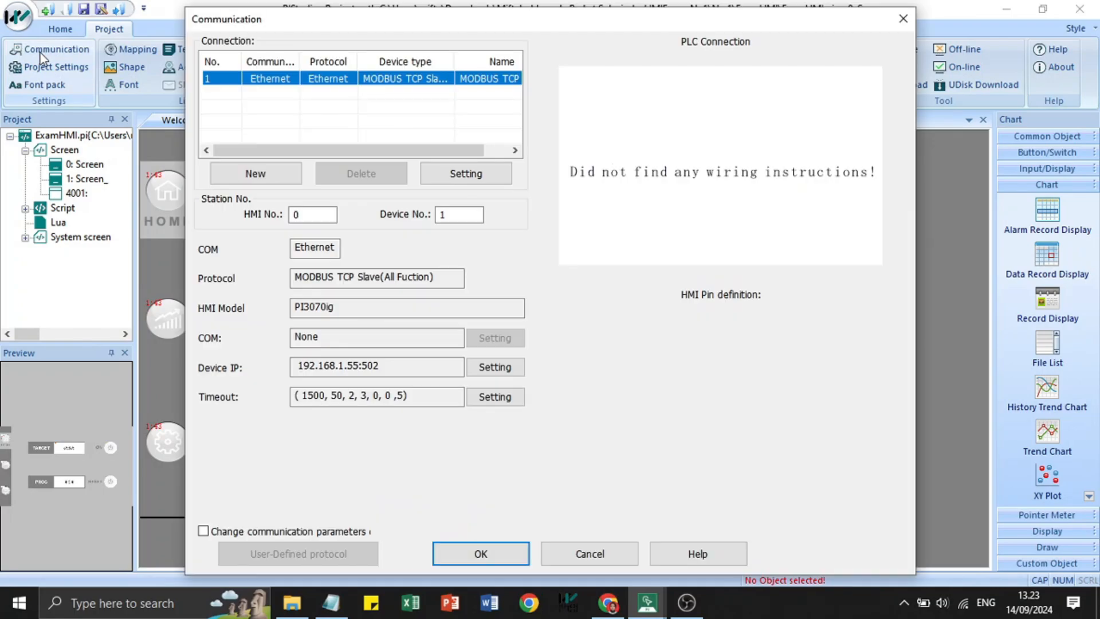
click(281, 174)
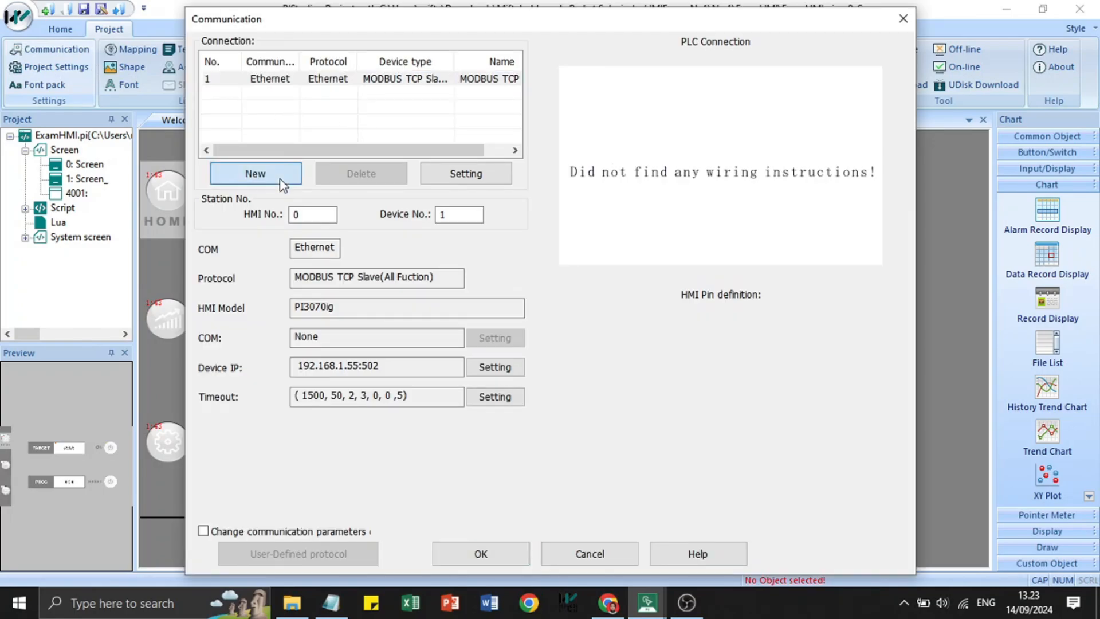
click(865, 147)
double_click(394, 79)
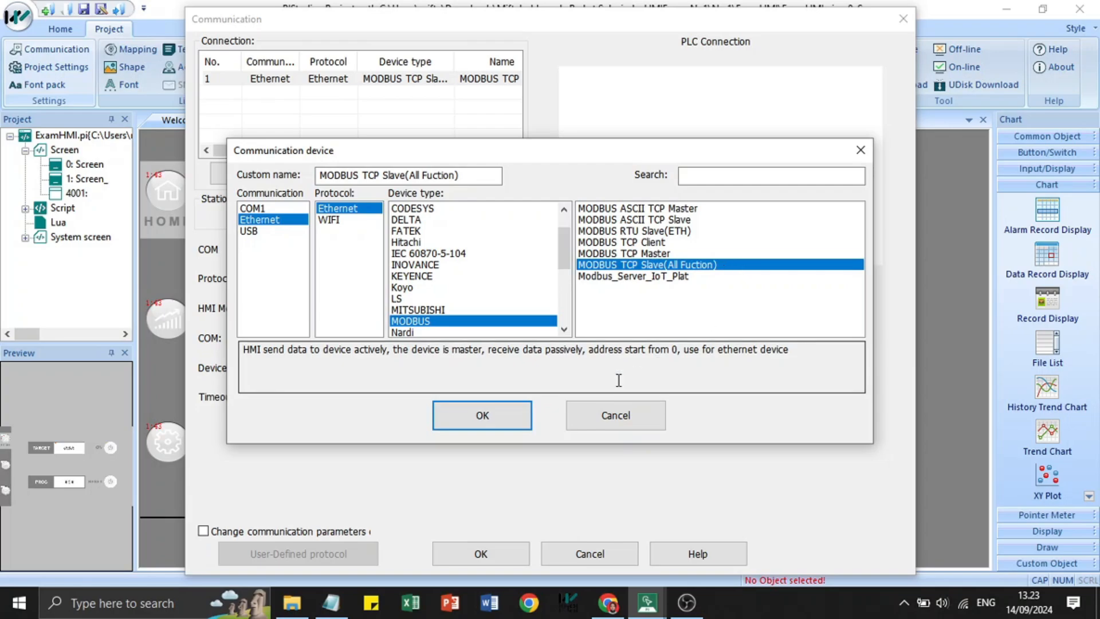
click(595, 420)
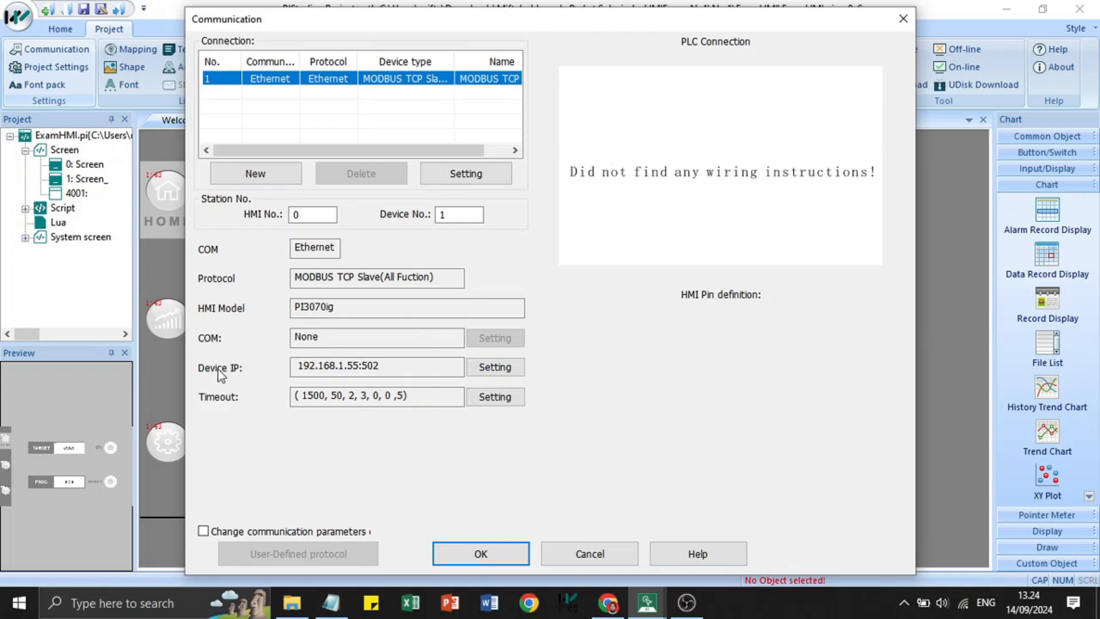
Step: Check the device IP and port of the MODBUS TCP Slave connection in the communication settings
click(416, 366)
double_click(416, 365)
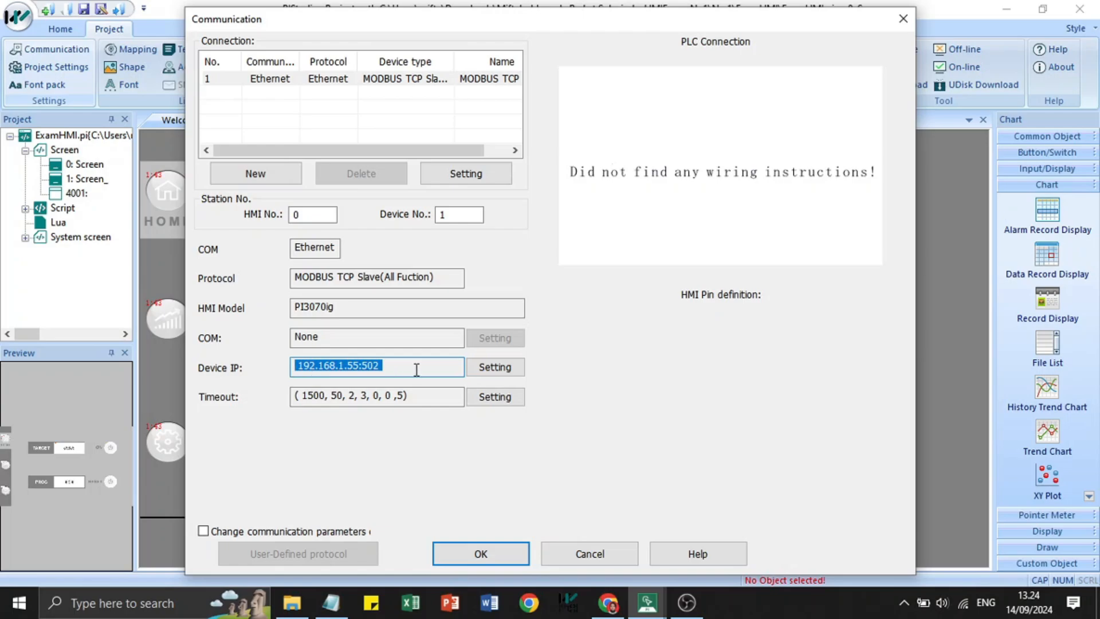
click(435, 374)
mouse_move(647, 616)
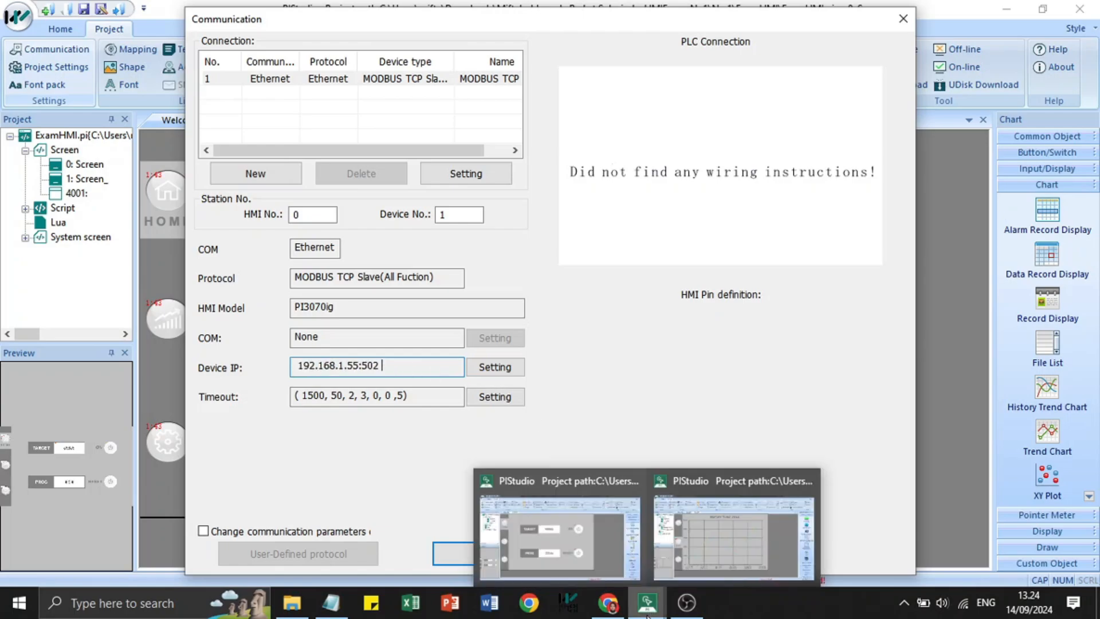
Step: Switch to the project in the ExamHMI2 folder and check its HMI IP in the project settings
click(688, 548)
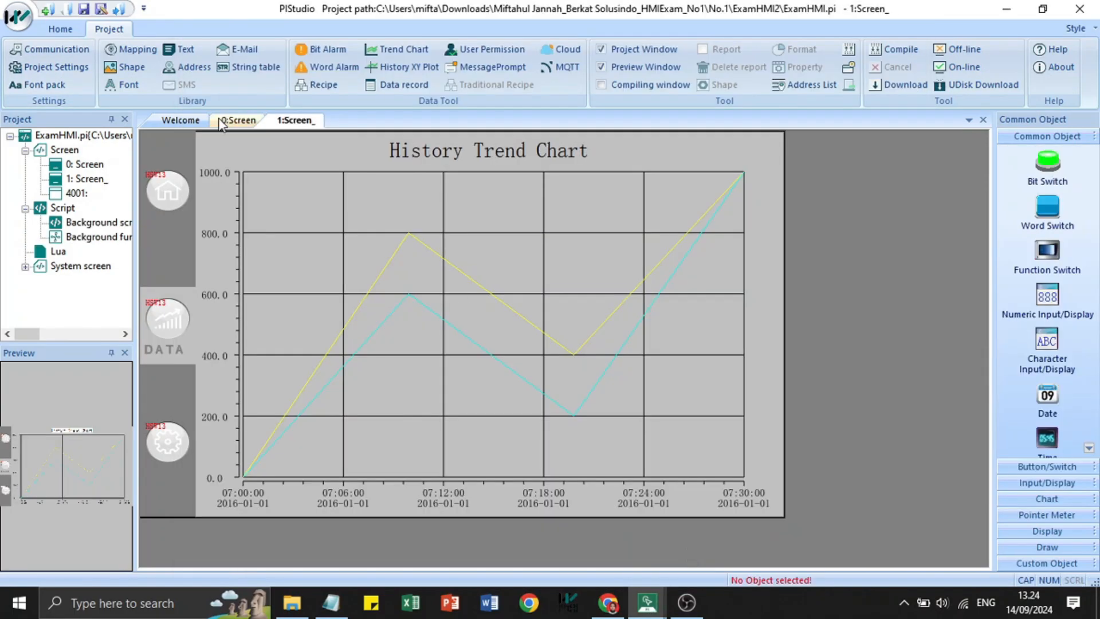
click(63, 71)
click(423, 40)
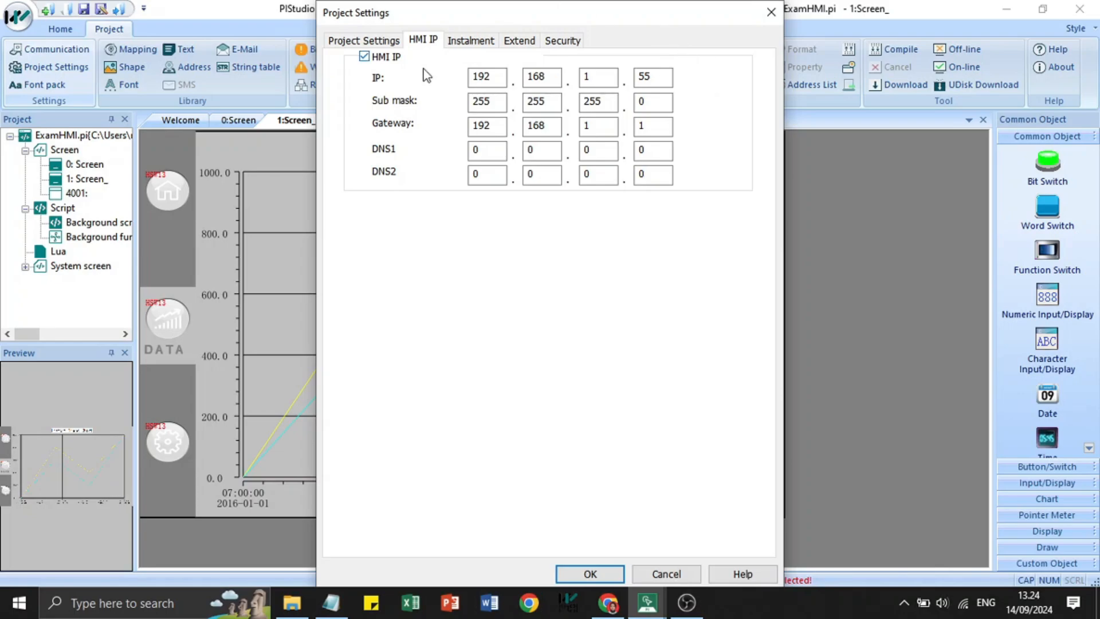
click(770, 12)
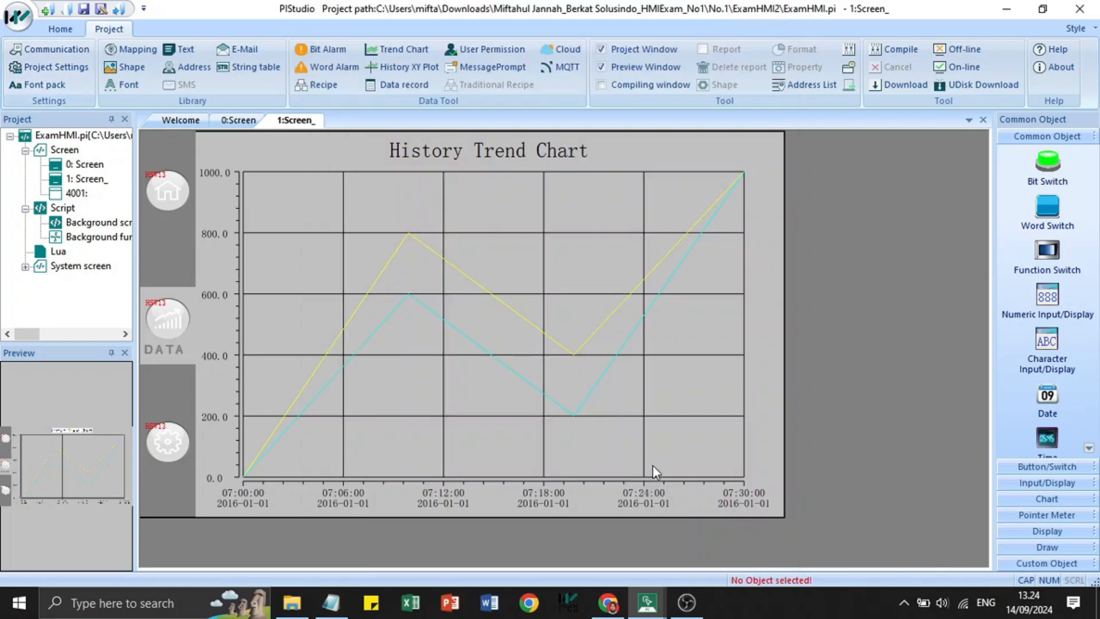
Step: Return to the project in the ExamHMI folder and accept the open communication settings
mouse_move(647, 610)
click(599, 551)
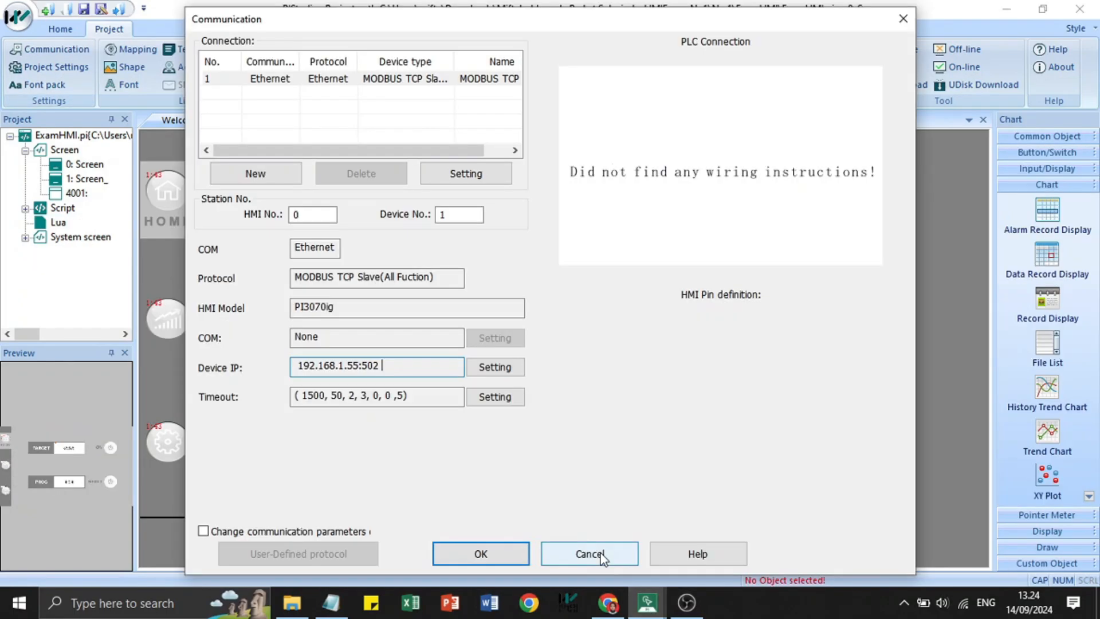
click(469, 558)
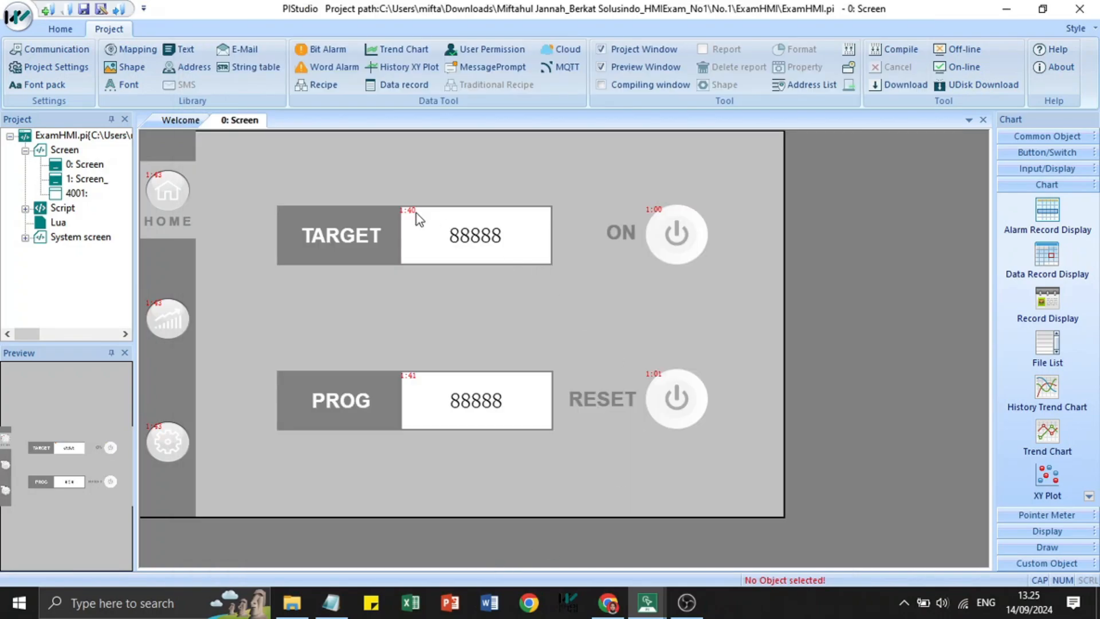
Step: Check the ExamHMI project's HMI IP settings, re-enter the third octet of the IP as 1 and accept them
click(63, 67)
click(427, 41)
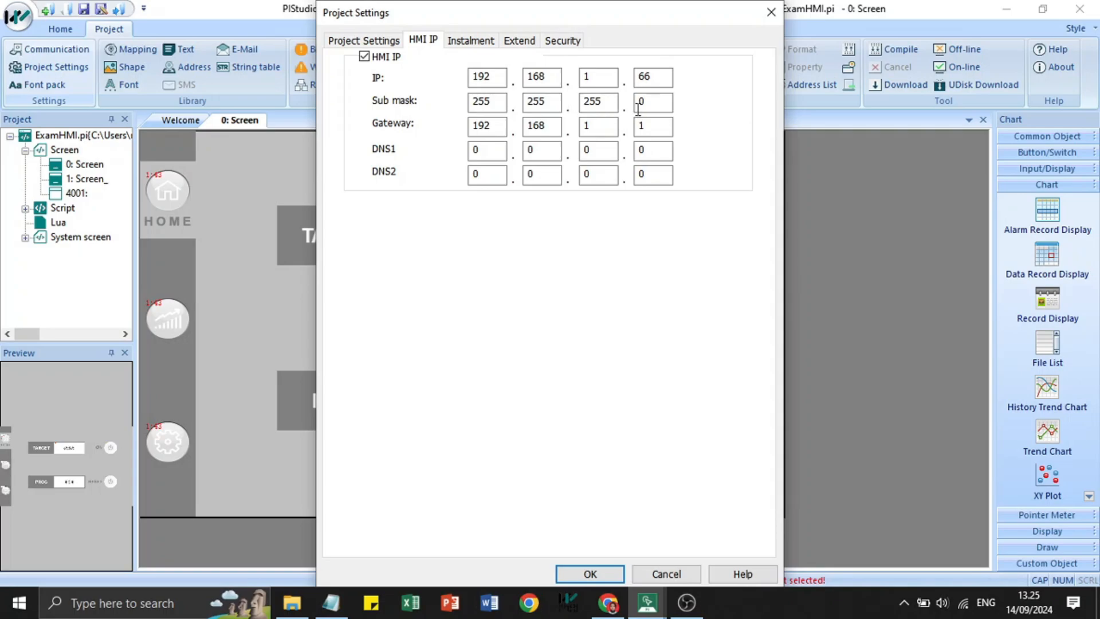
click(583, 74)
key(BackSpace)
text(1)
click(589, 574)
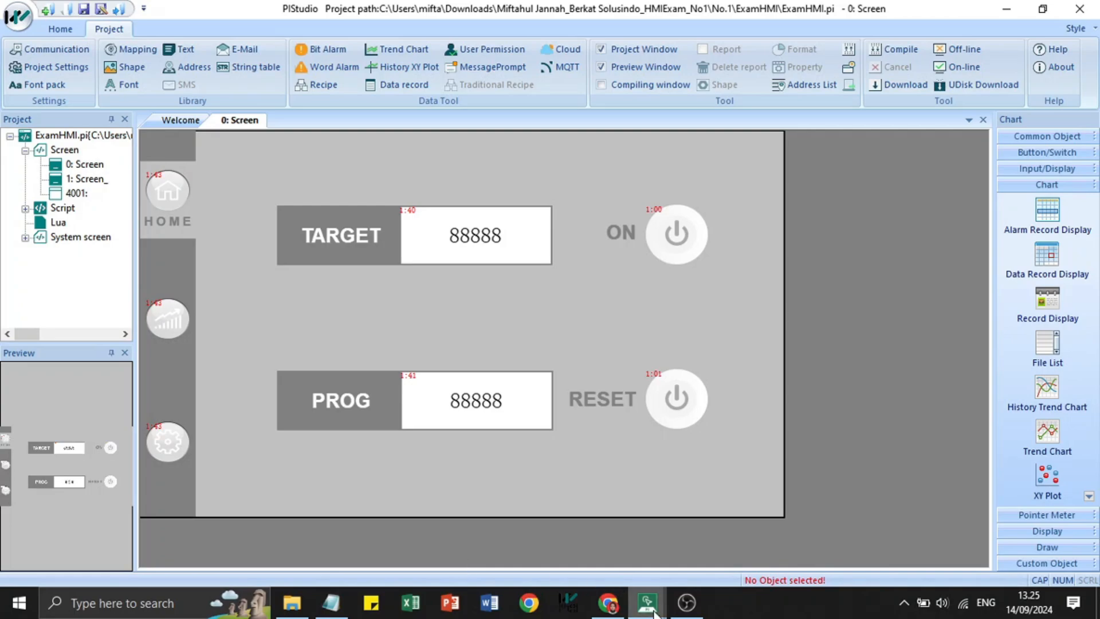
Step: Switch to the ExamHMI2 project and view the object addresses on screen 0
mouse_move(653, 612)
click(700, 547)
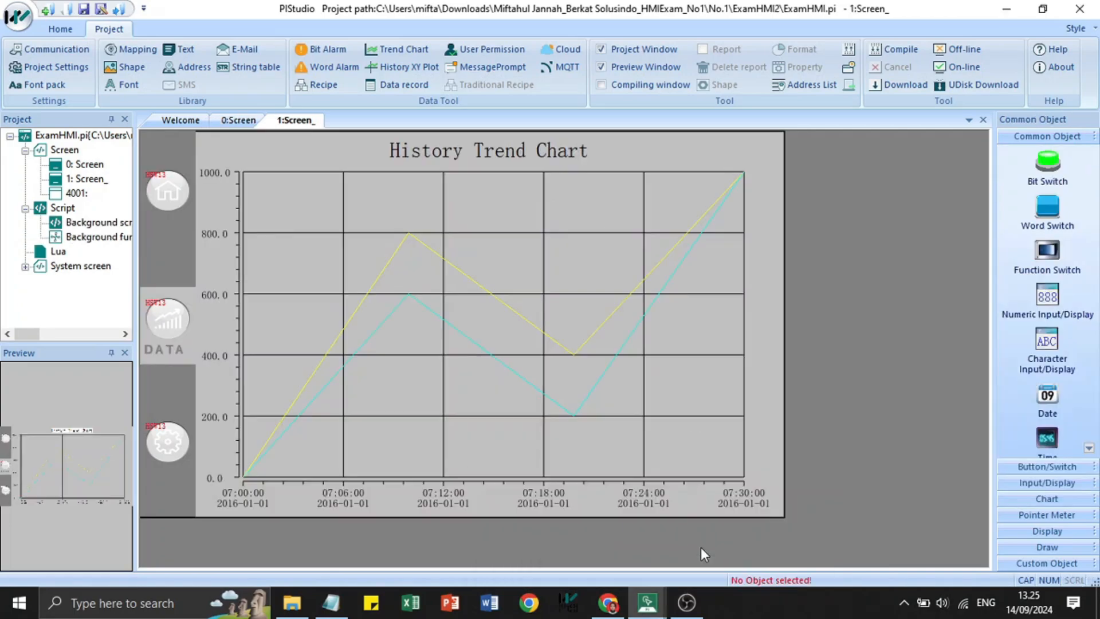
click(239, 120)
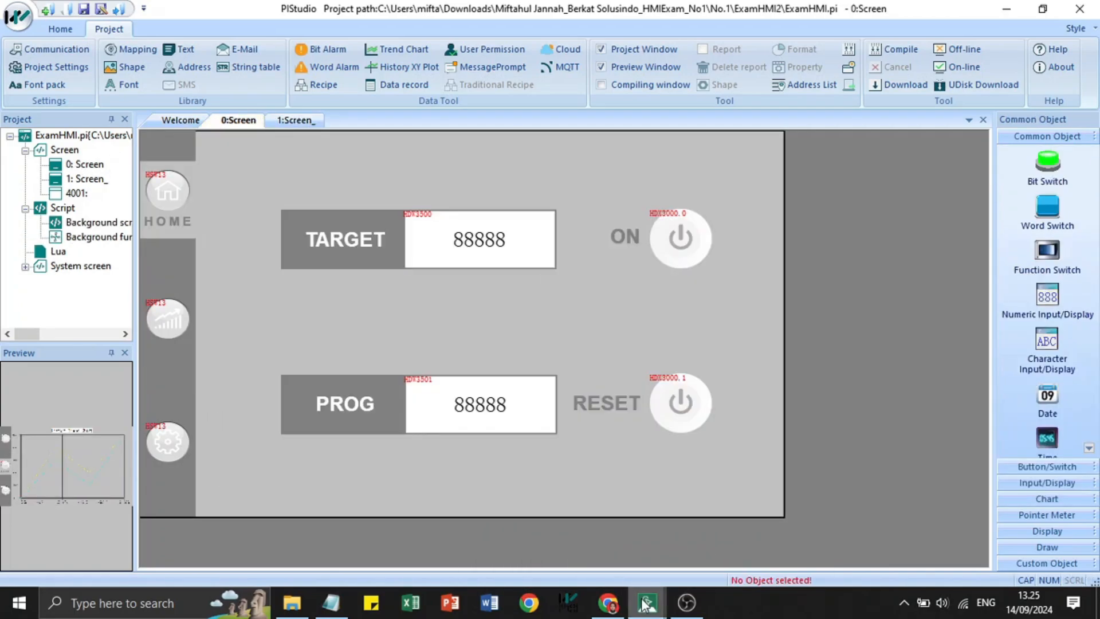
Step: Switch back to the ExamHMI project and examine the connection and address number behind the TARGET numeric display's read address
mouse_move(647, 603)
click(593, 547)
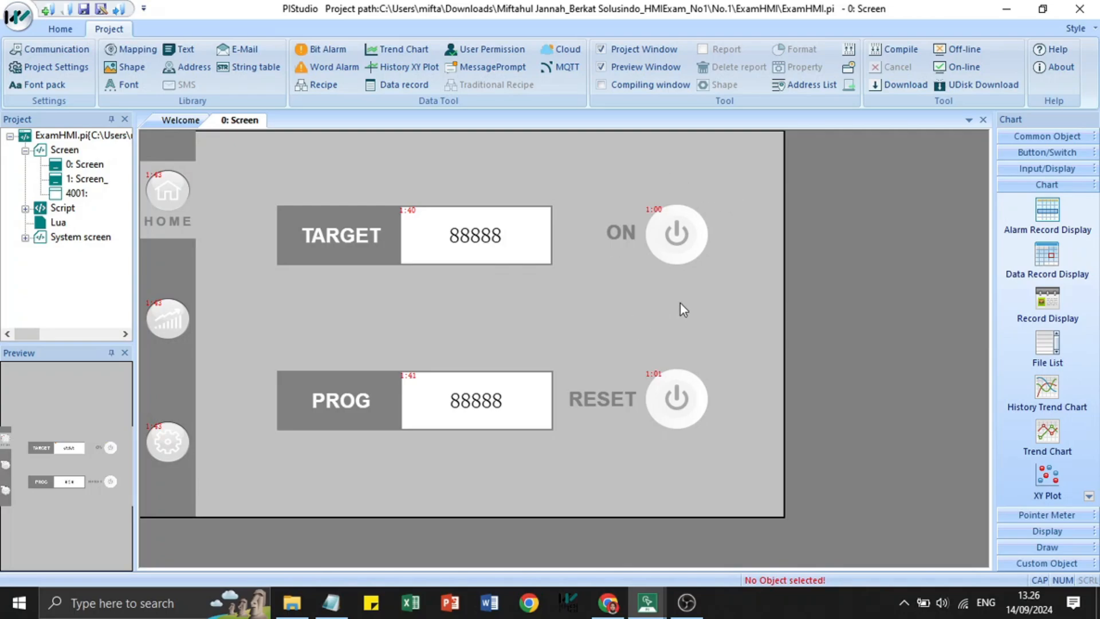
double_click(504, 231)
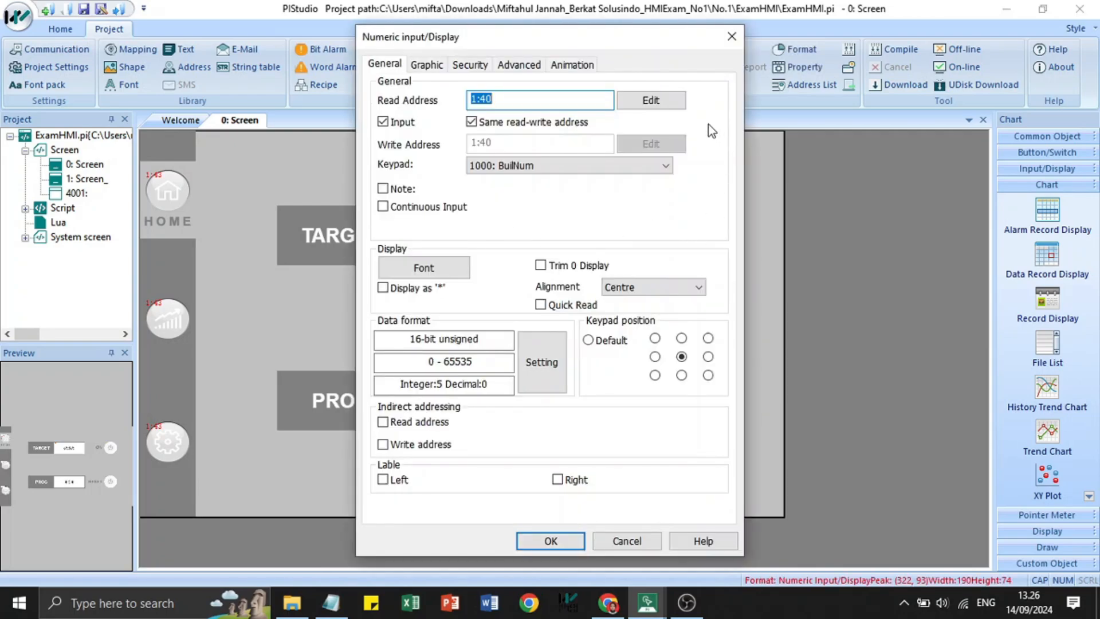
click(658, 108)
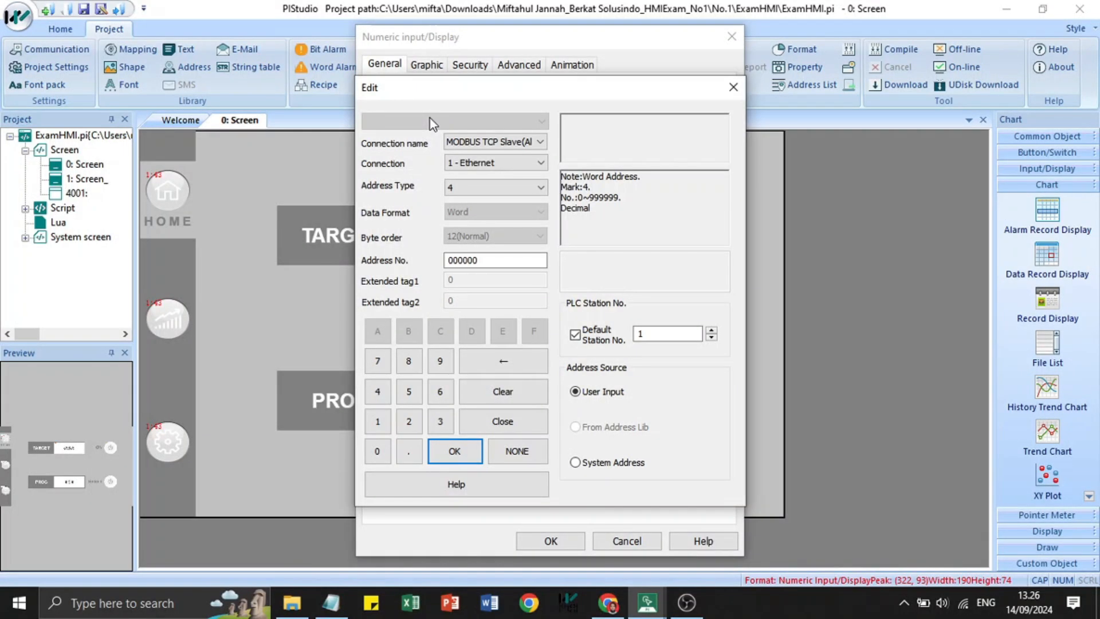
click(490, 152)
click(489, 152)
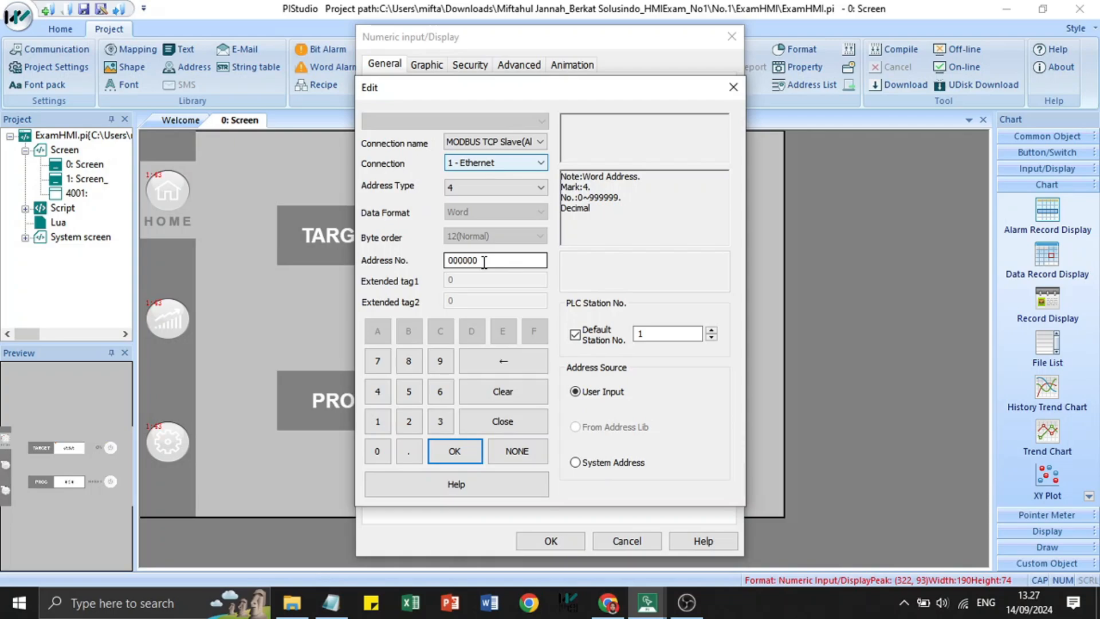
Step: Switch to the ExamHMI2 project, check the read address of its TARGET numeric display and close the properties
click(647, 601)
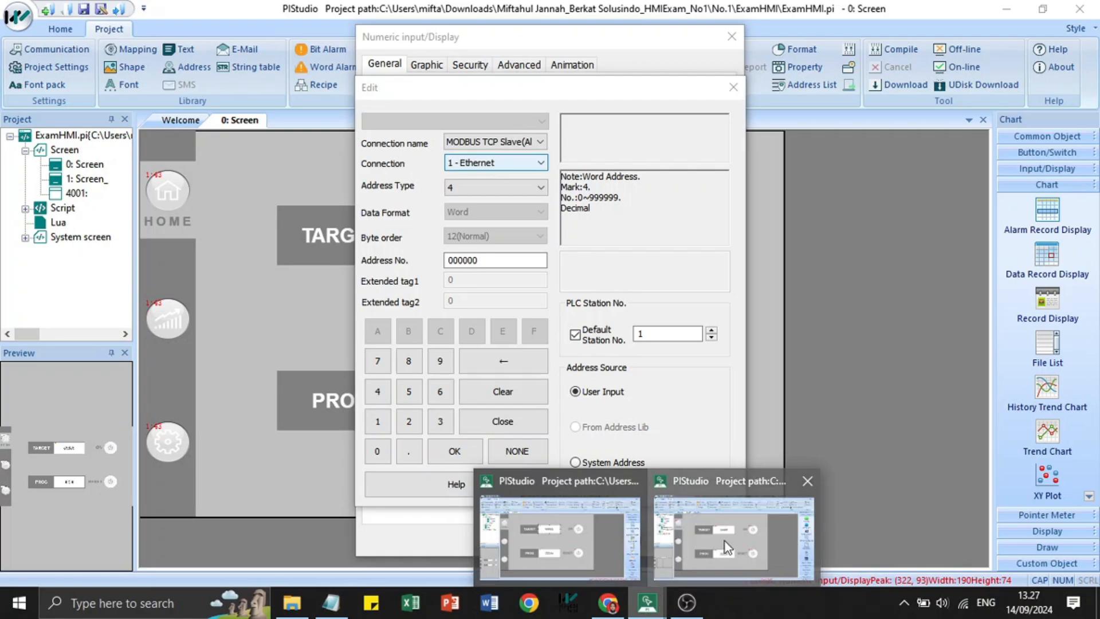
click(724, 541)
double_click(490, 238)
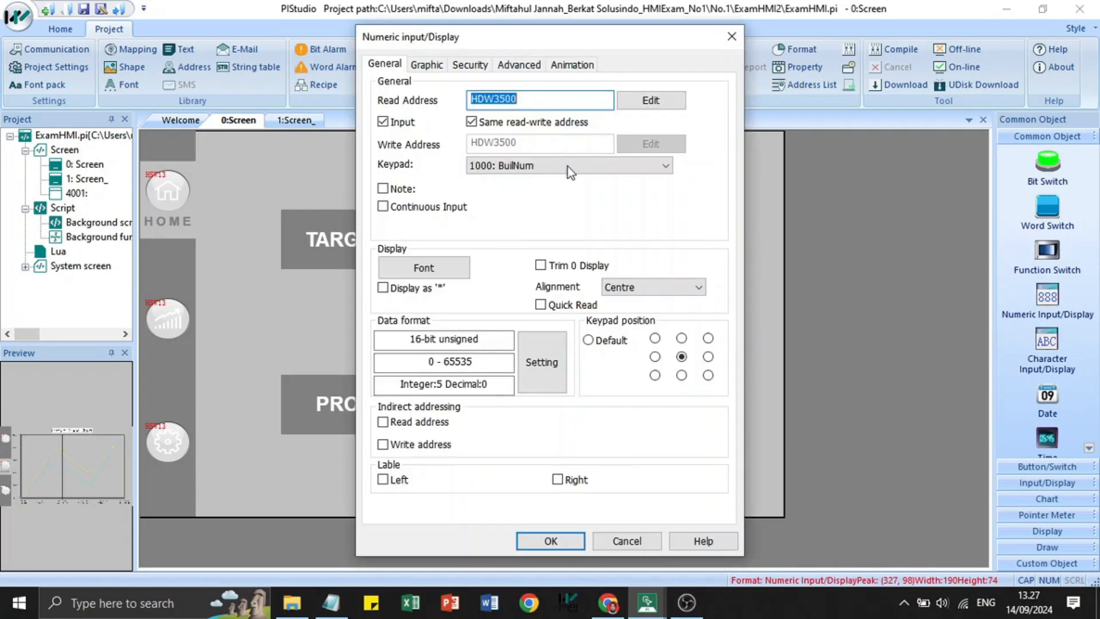
click(731, 36)
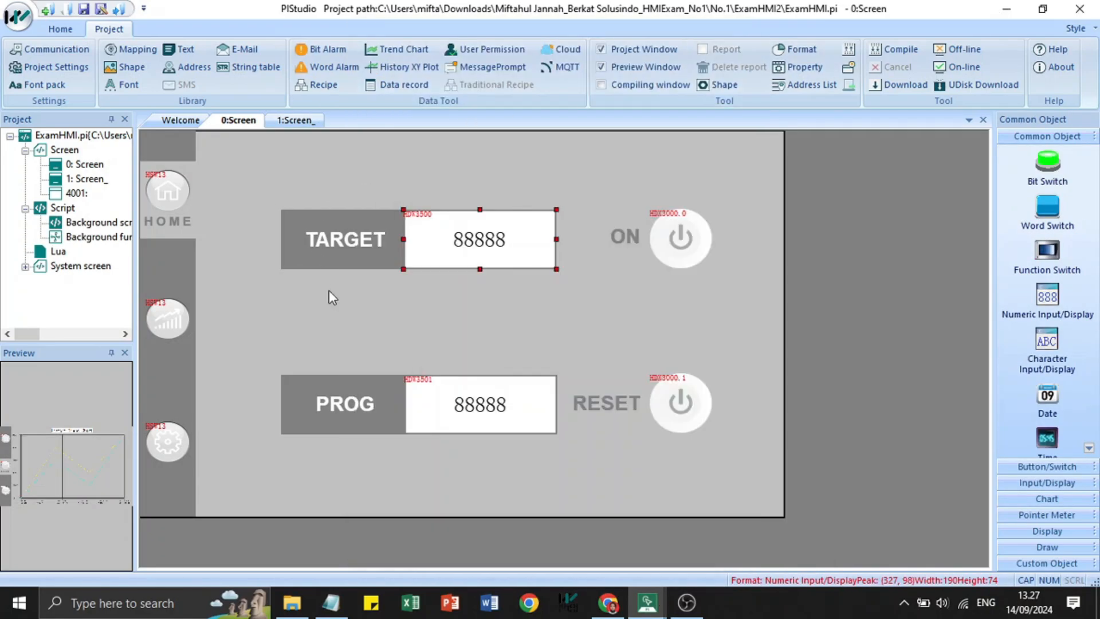
click(463, 176)
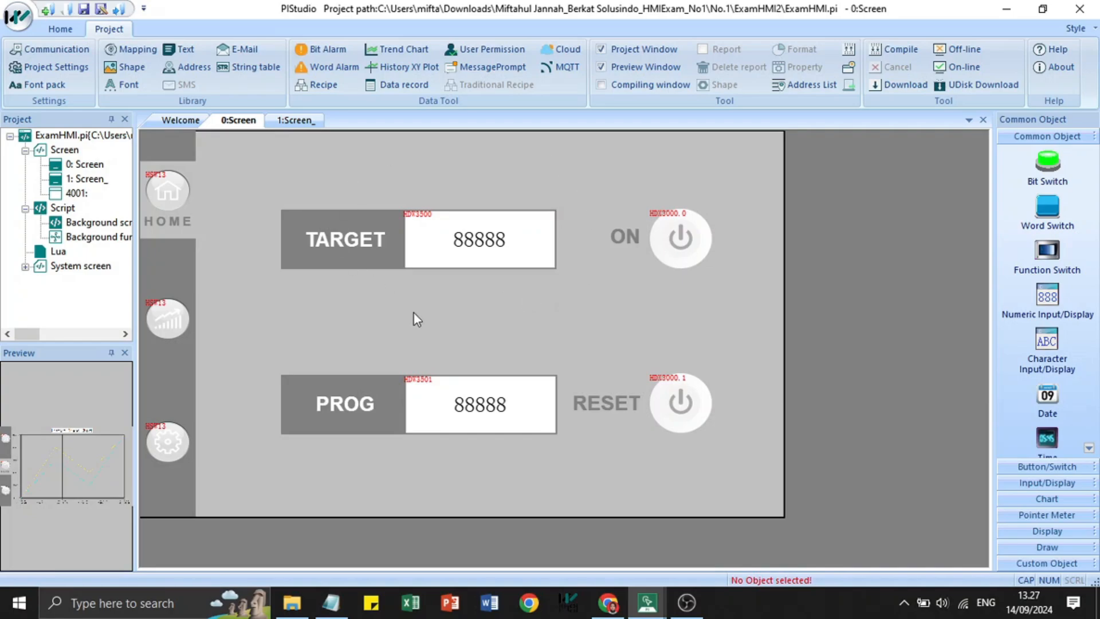
Step: Return to ExamHMI, close the TARGET display's dialogs and examine the address type and number of the PROG numeric display
mouse_move(652, 614)
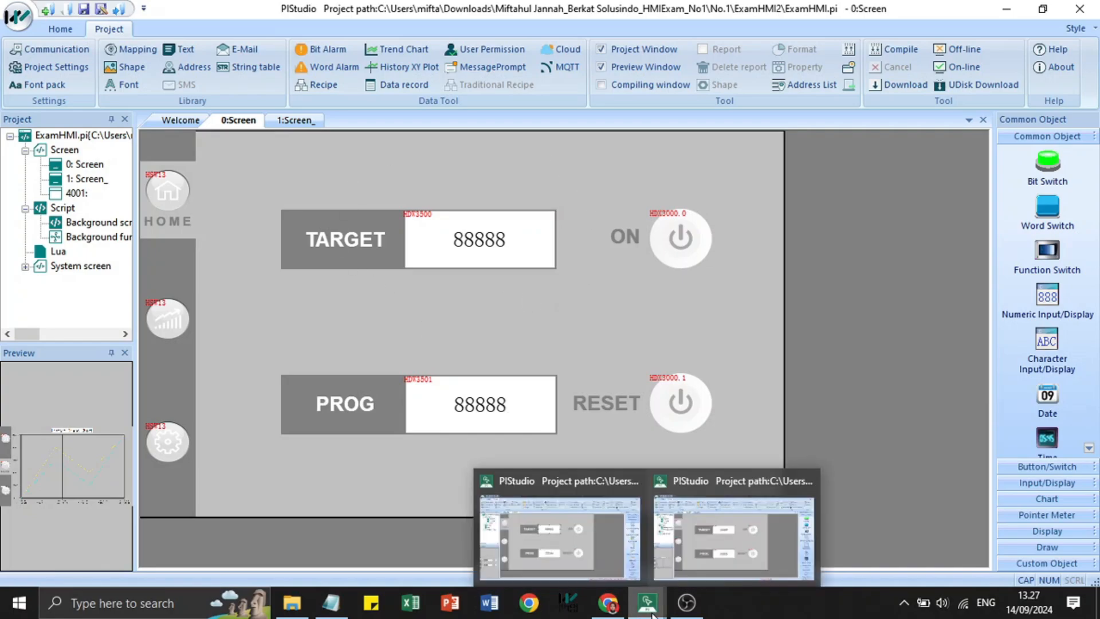
click(587, 534)
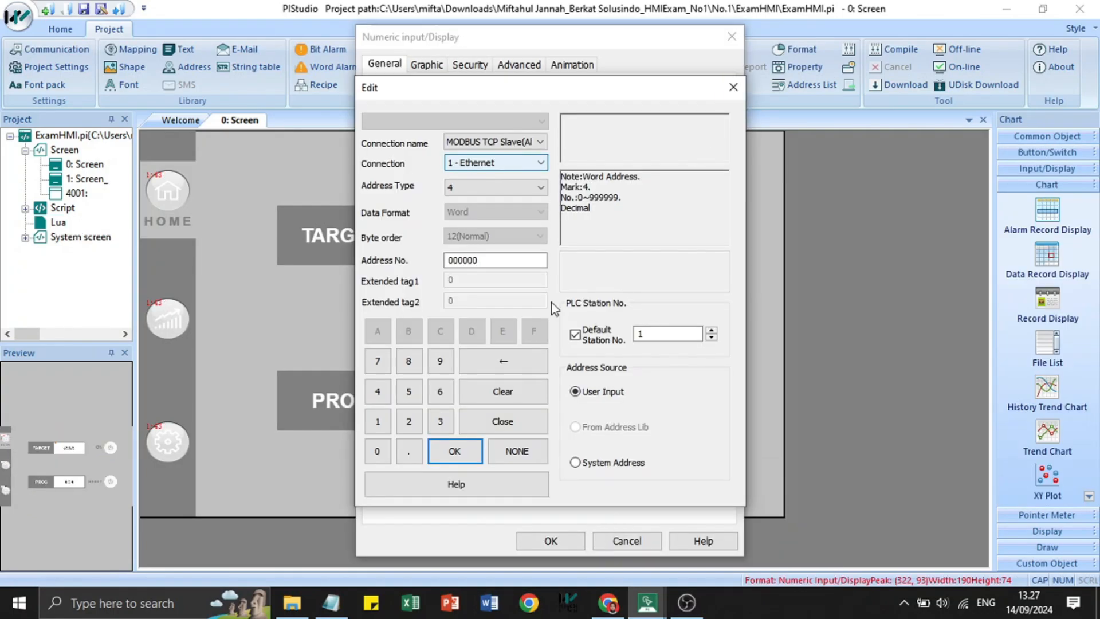
click(734, 87)
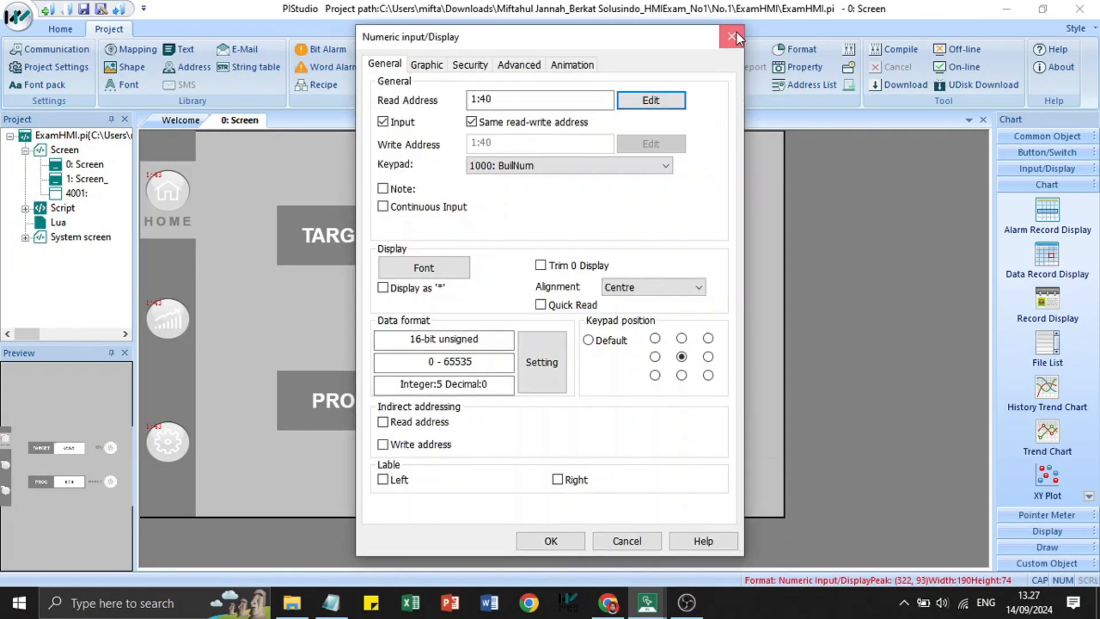
click(732, 35)
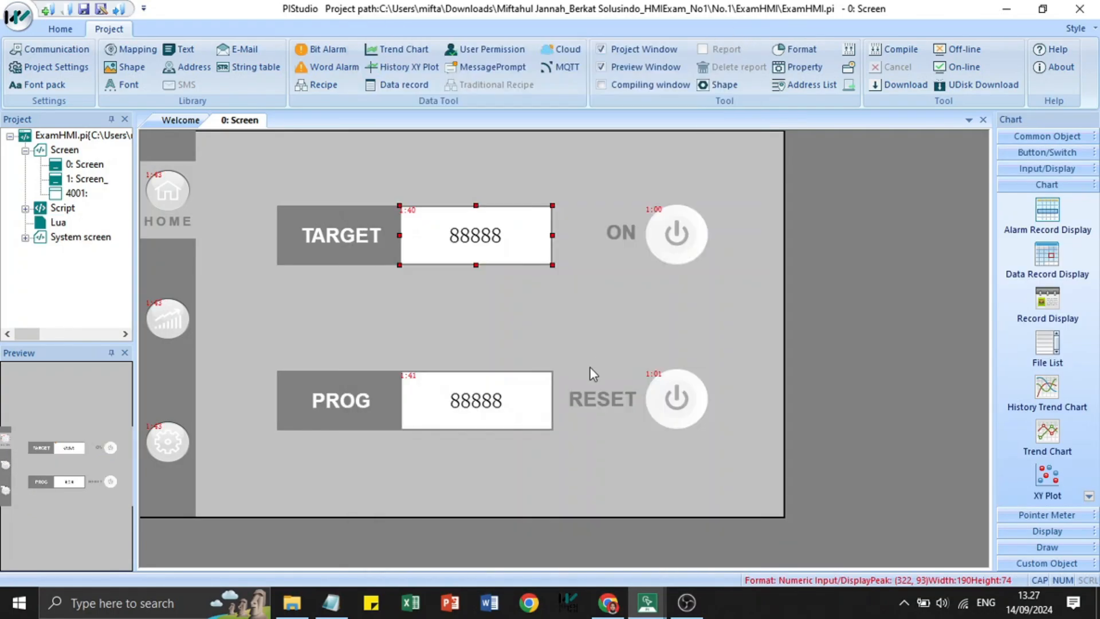
double_click(437, 397)
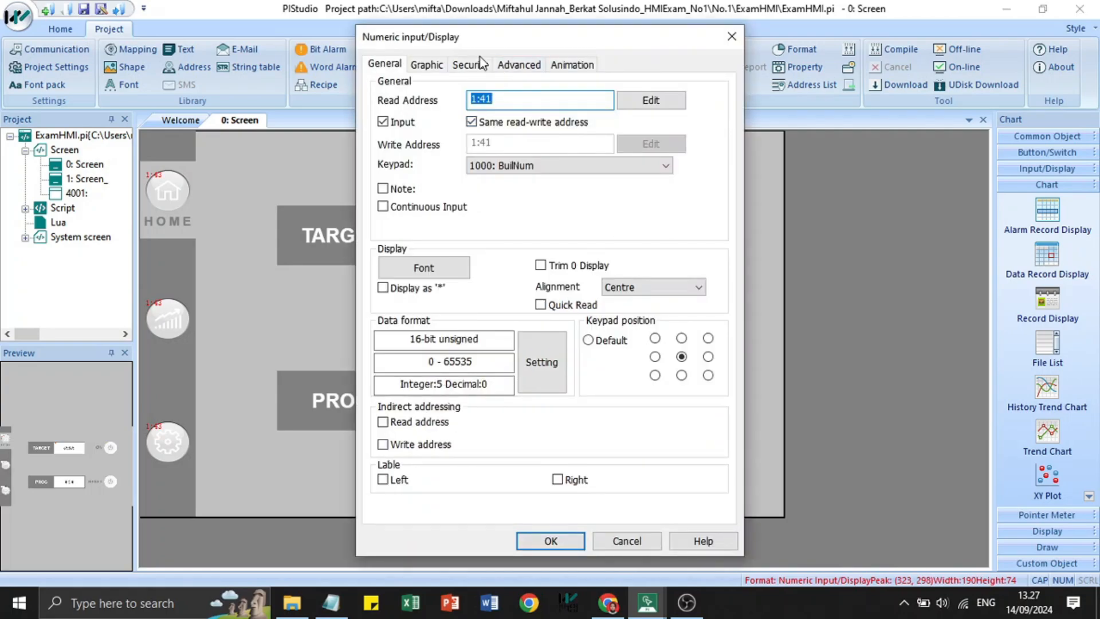
click(676, 100)
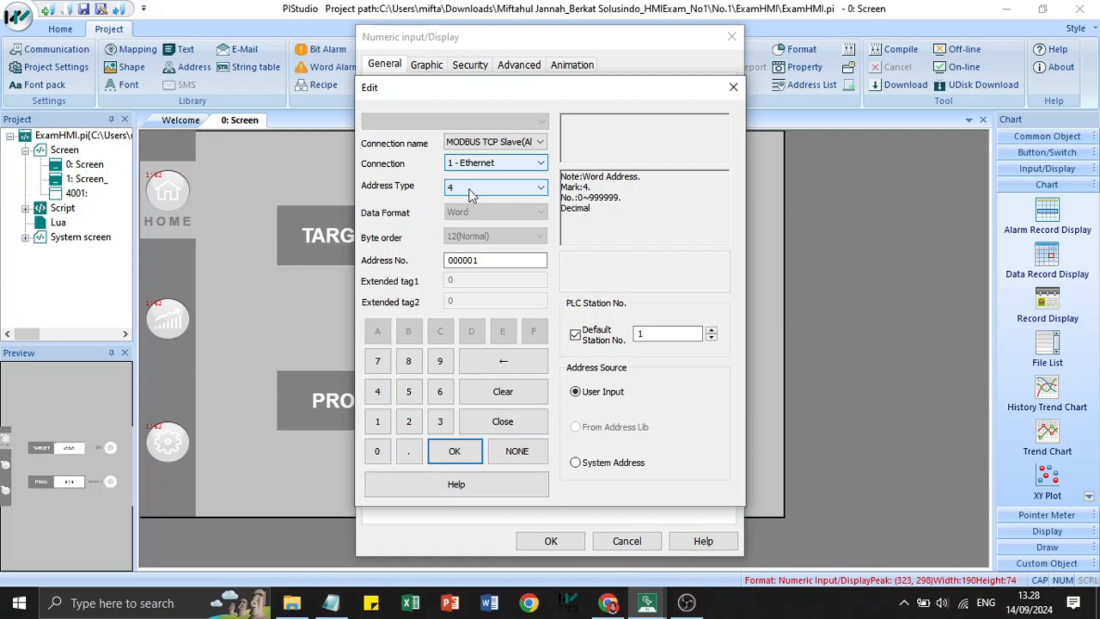
click(479, 260)
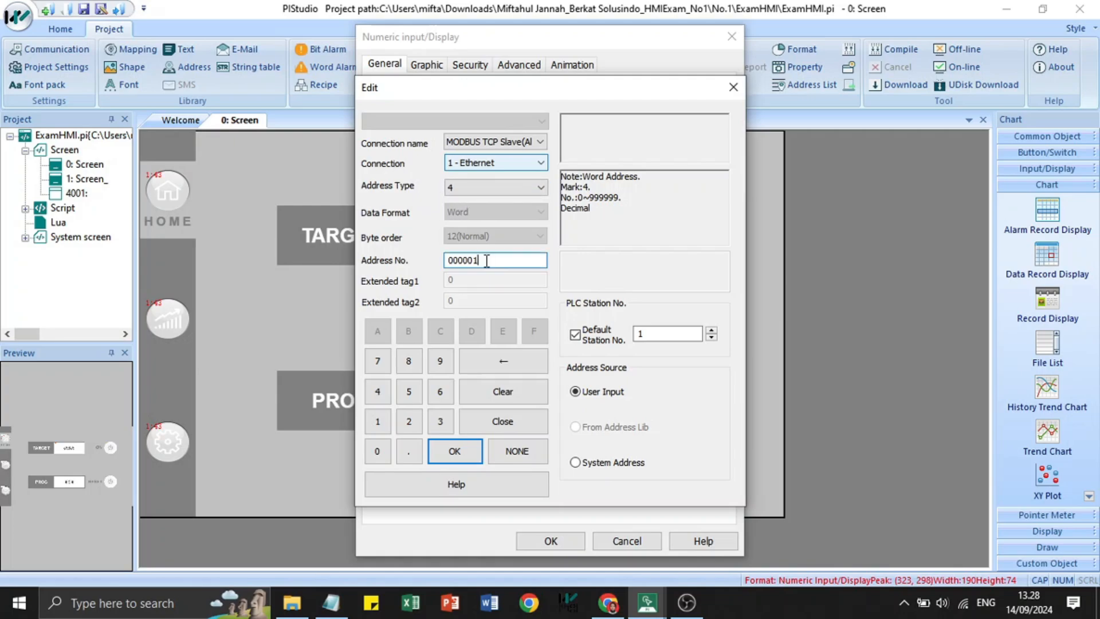
drag(478, 261, 473, 263)
Step: Switch to the ExamHMI2 project, check the read address of its PROG numeric display and close the properties
click(647, 602)
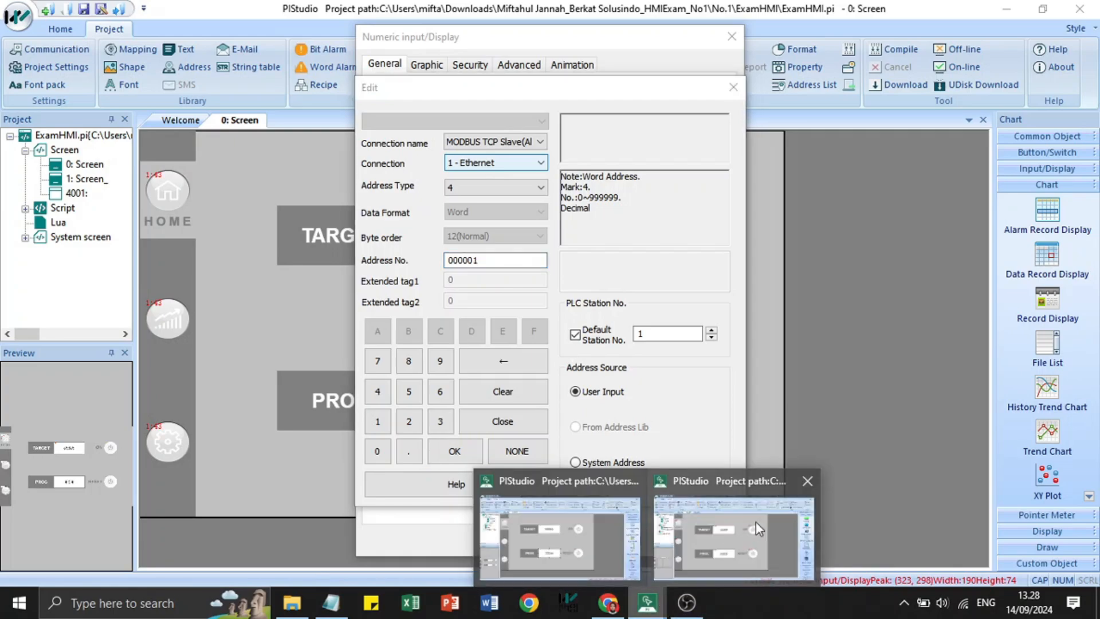
click(755, 521)
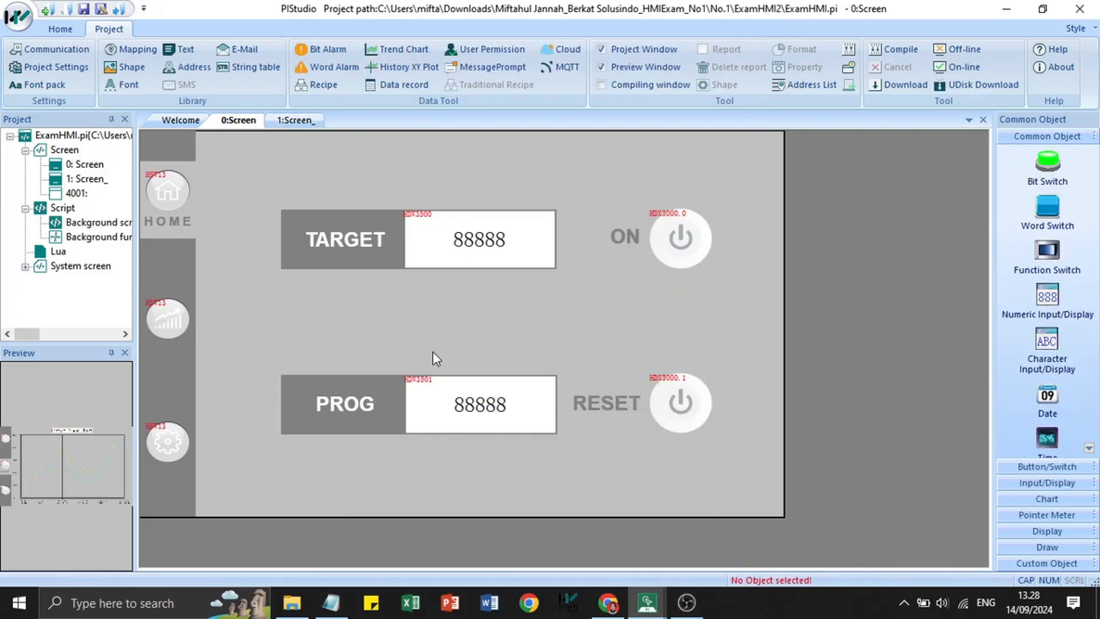
double_click(410, 398)
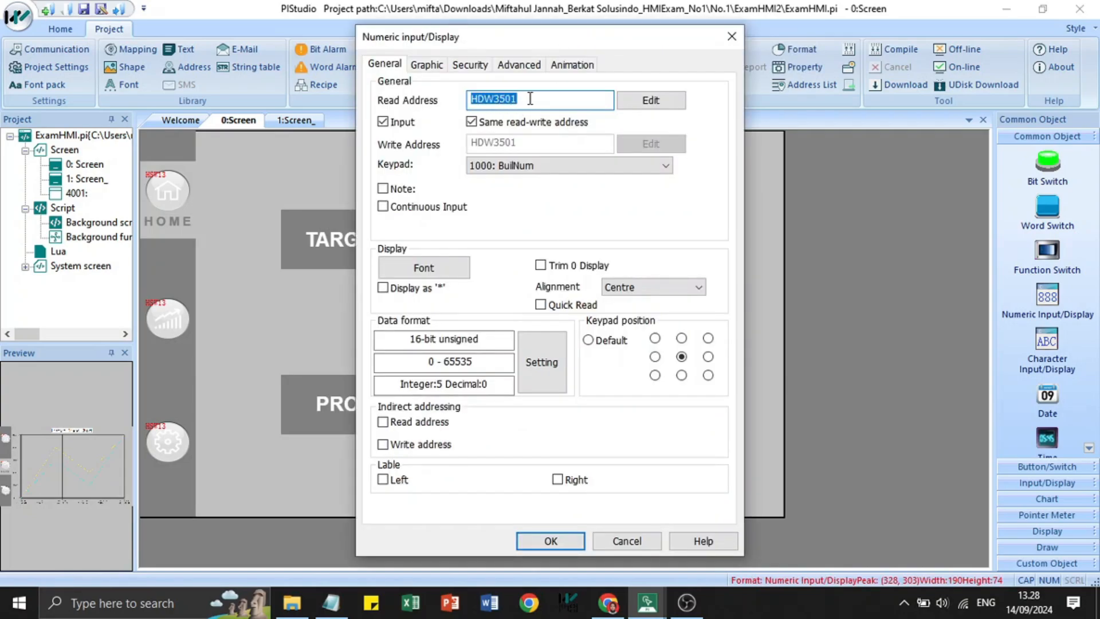
click(731, 38)
Step: Return to the ExamHMI project and close the PROG display's address editor and properties without changes
mouse_move(647, 602)
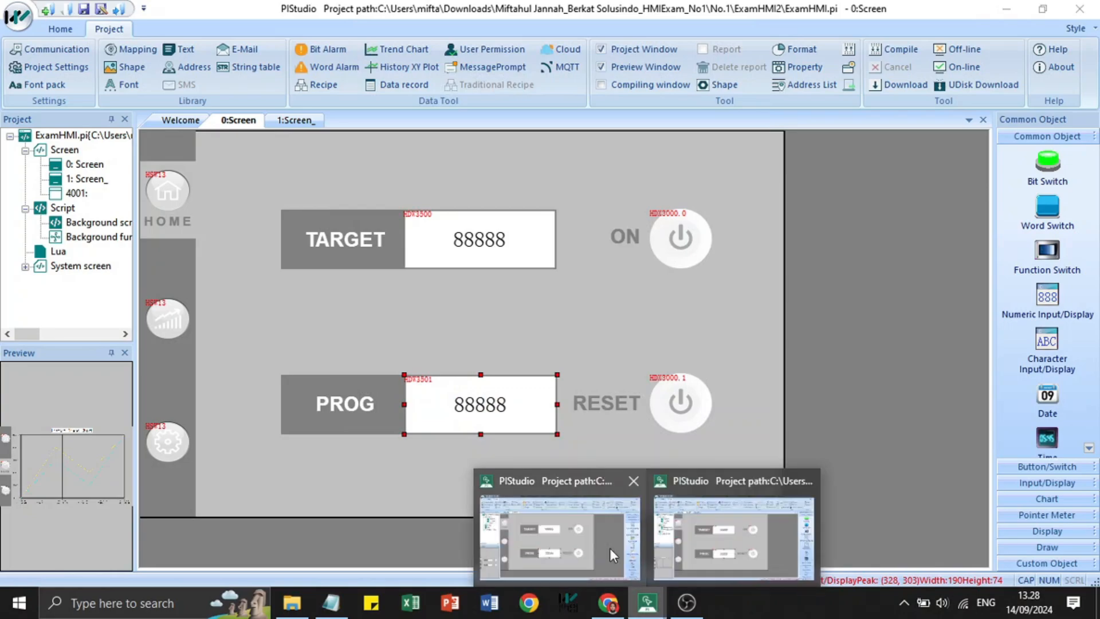
click(561, 524)
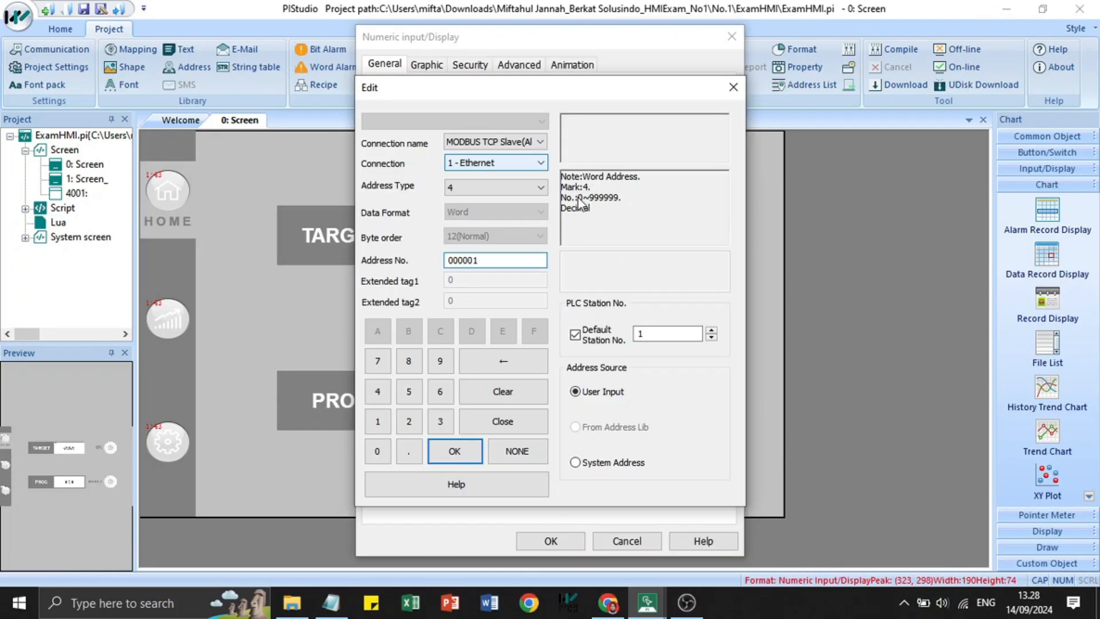
click(733, 88)
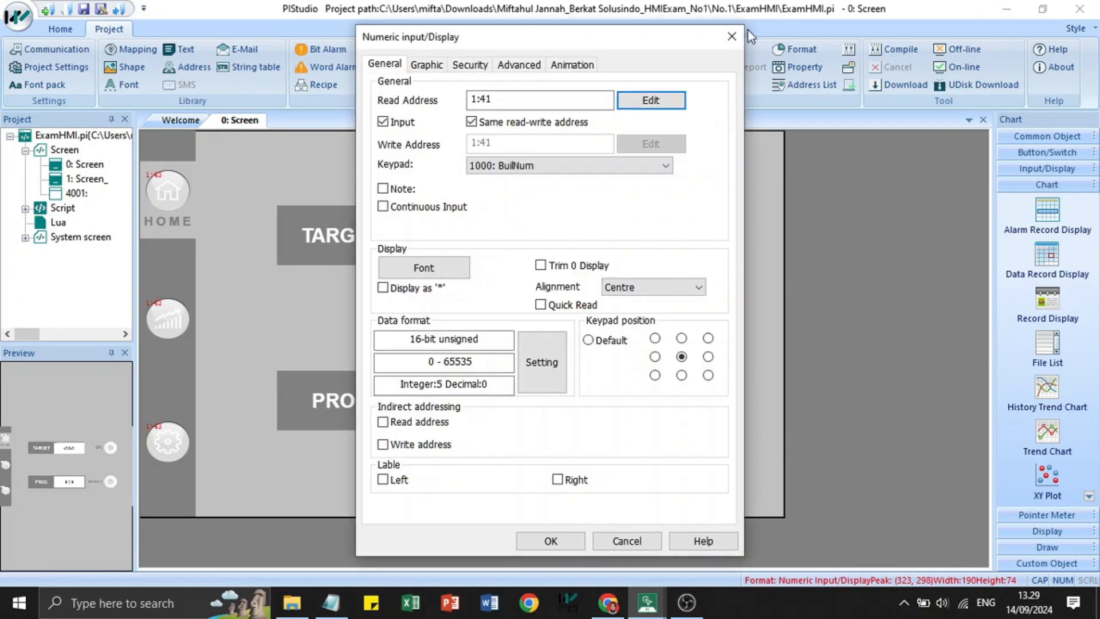
click(732, 37)
Step: Examine the connection name and address type options behind the ON bit switch's write address, keeping MODBUS TCP Slave and type 0
double_click(669, 247)
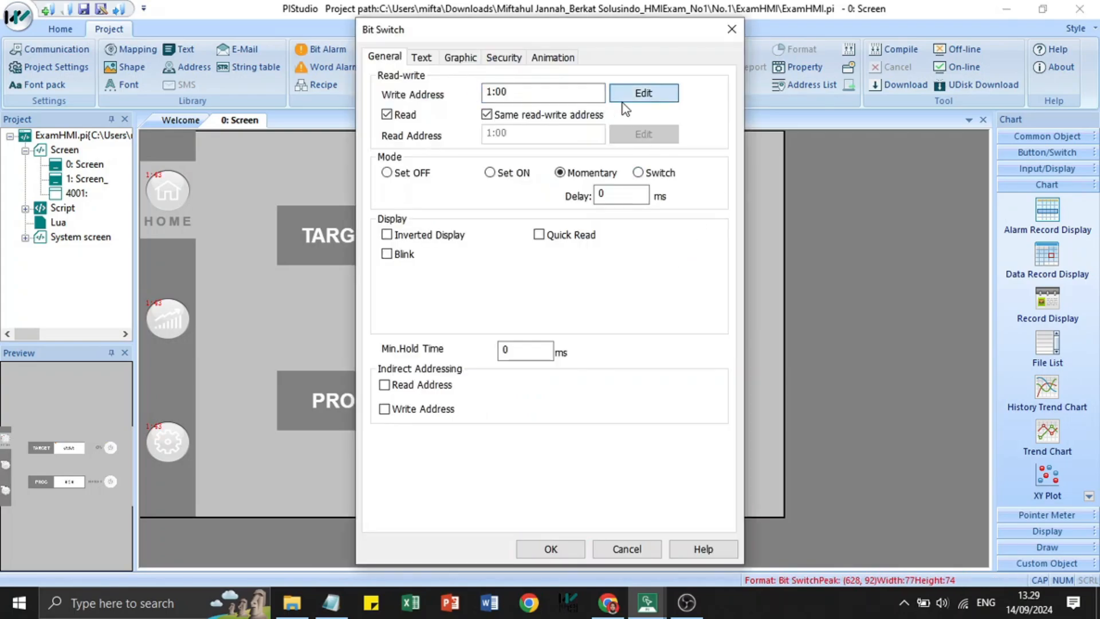
click(643, 93)
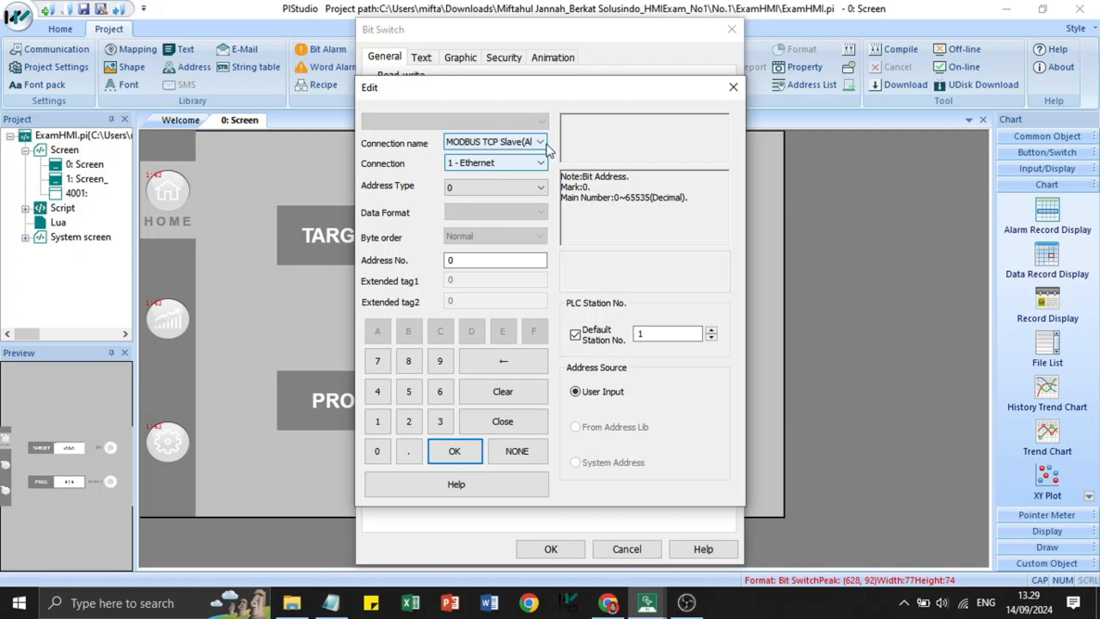
click(504, 140)
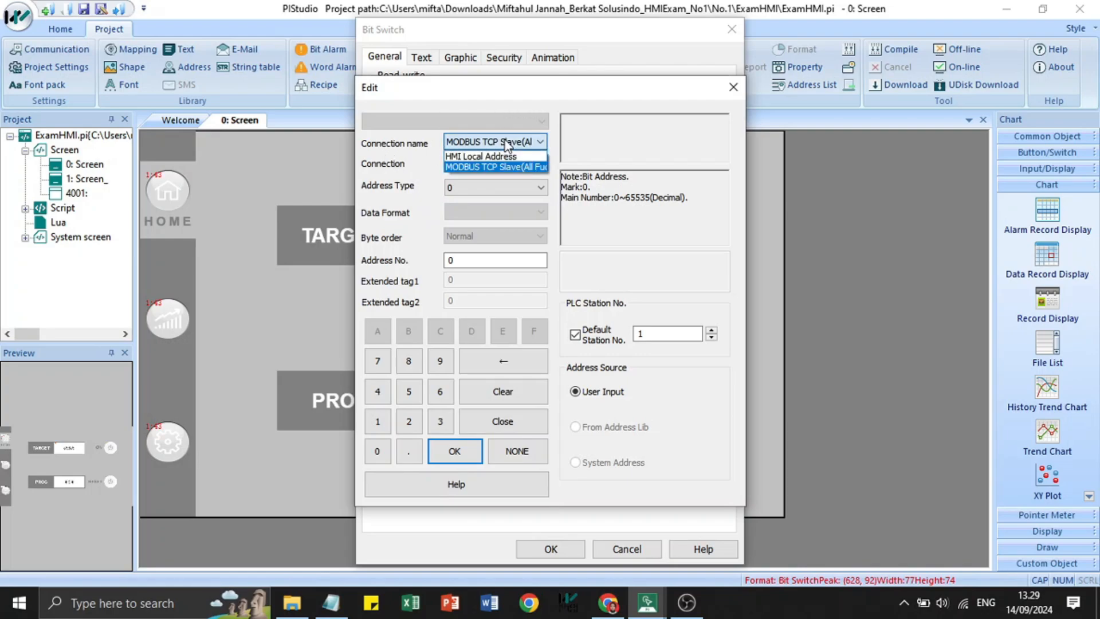
click(504, 139)
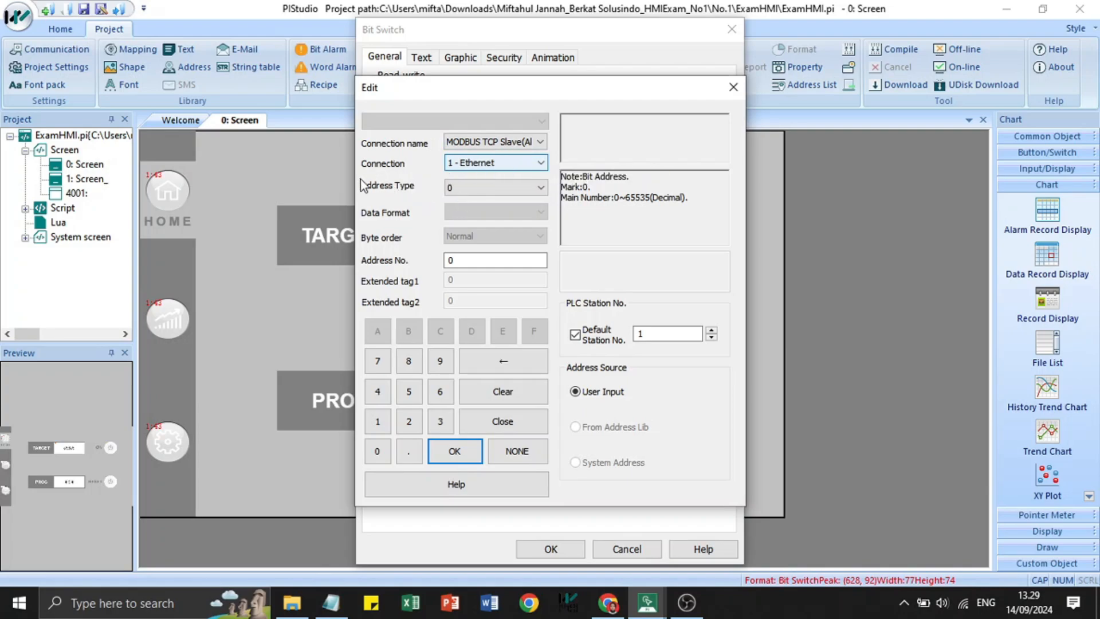
click(496, 189)
click(498, 187)
click(463, 460)
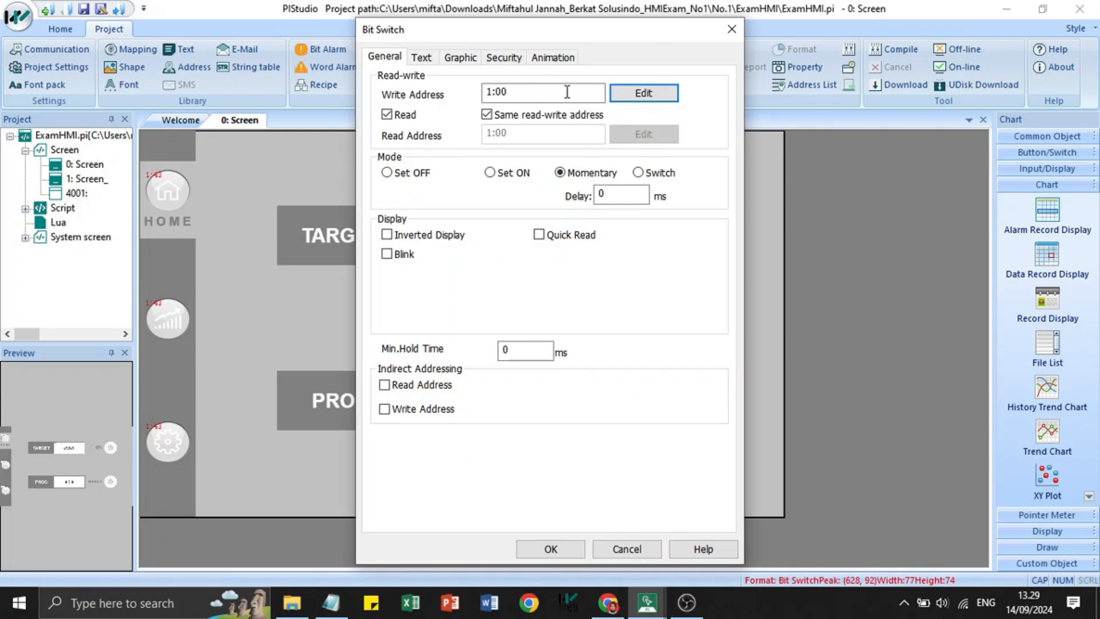
Step: Confirm the ON bit switch's properties, check the ON switch address on ExamHMI2's home screen and return to the ExamHMI project
click(563, 546)
mouse_move(647, 602)
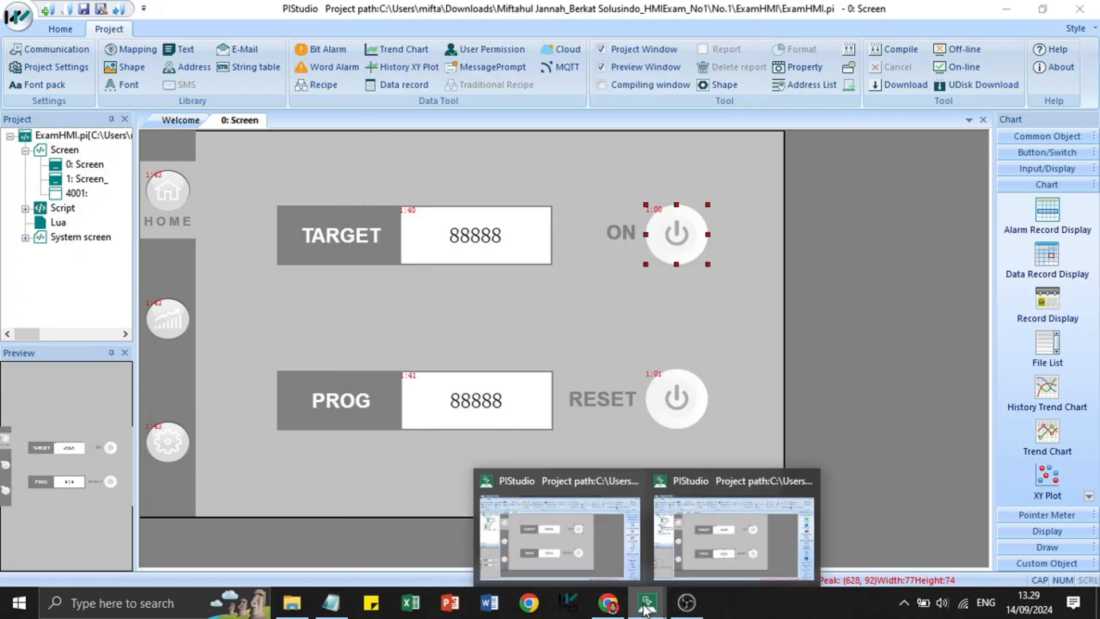
click(704, 550)
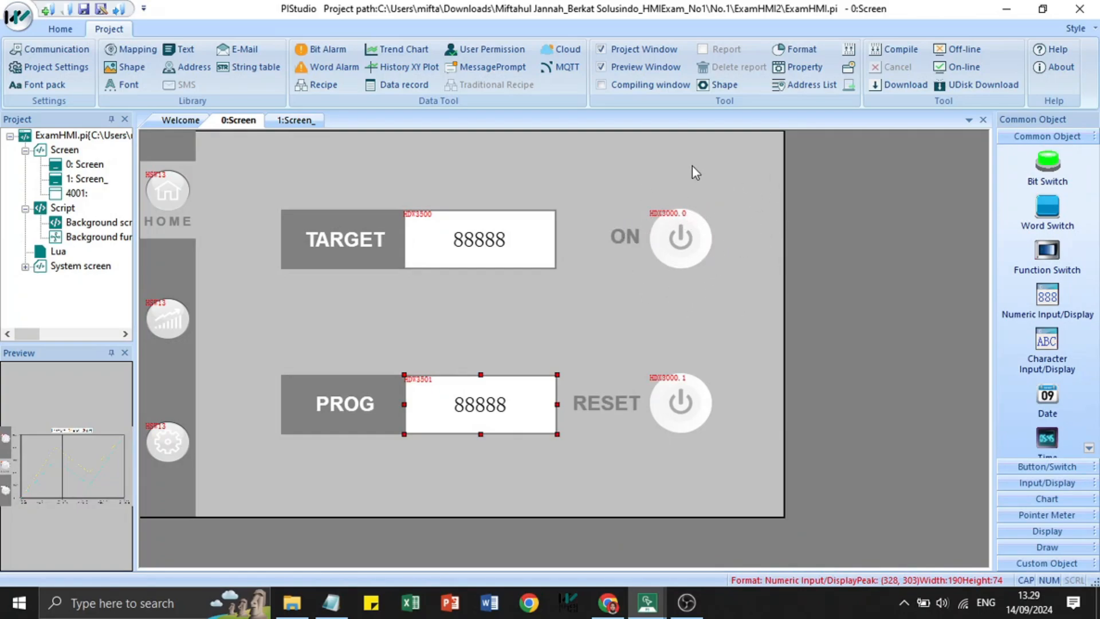
mouse_move(652, 605)
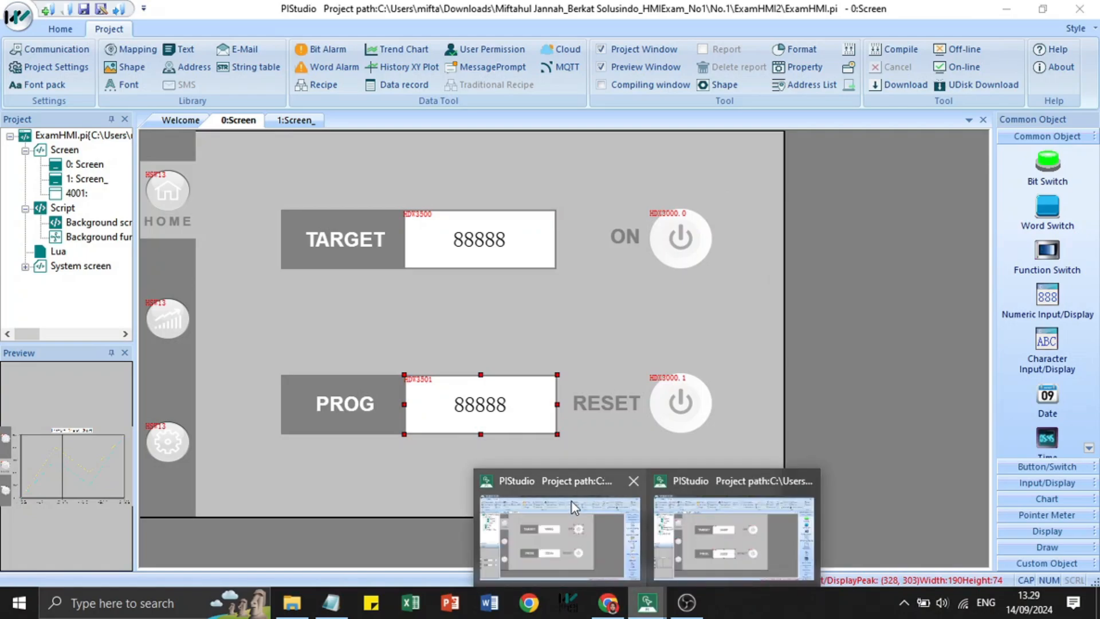
click(574, 507)
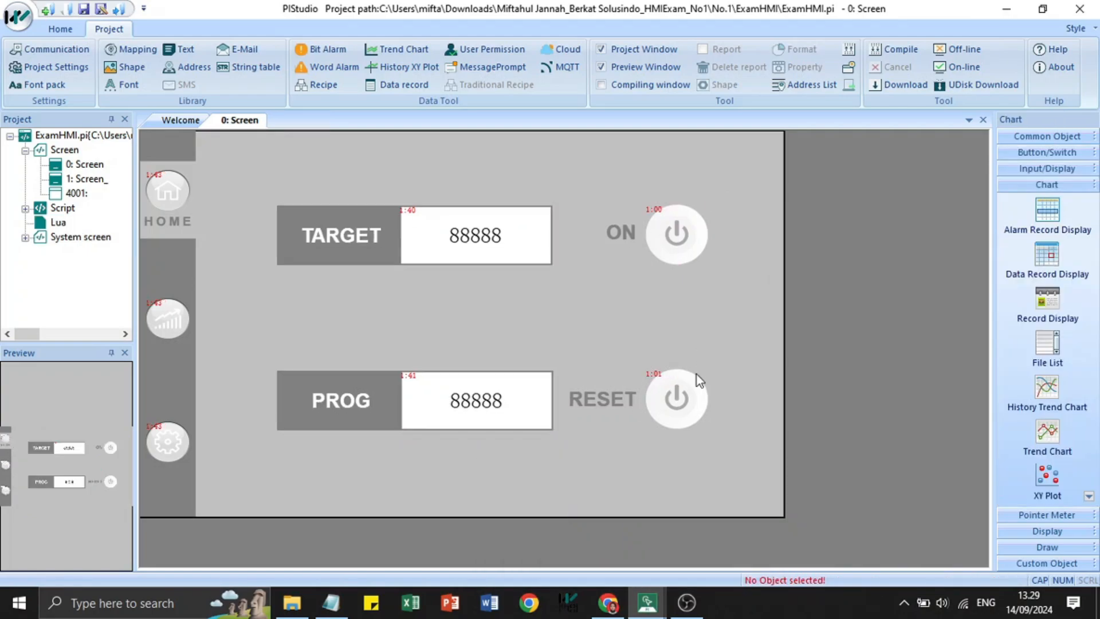
Step: Examine the RESET bit switch's write address settings, close them without changes and switch to ExamHMI2 to compare its RESET switch address
double_click(677, 396)
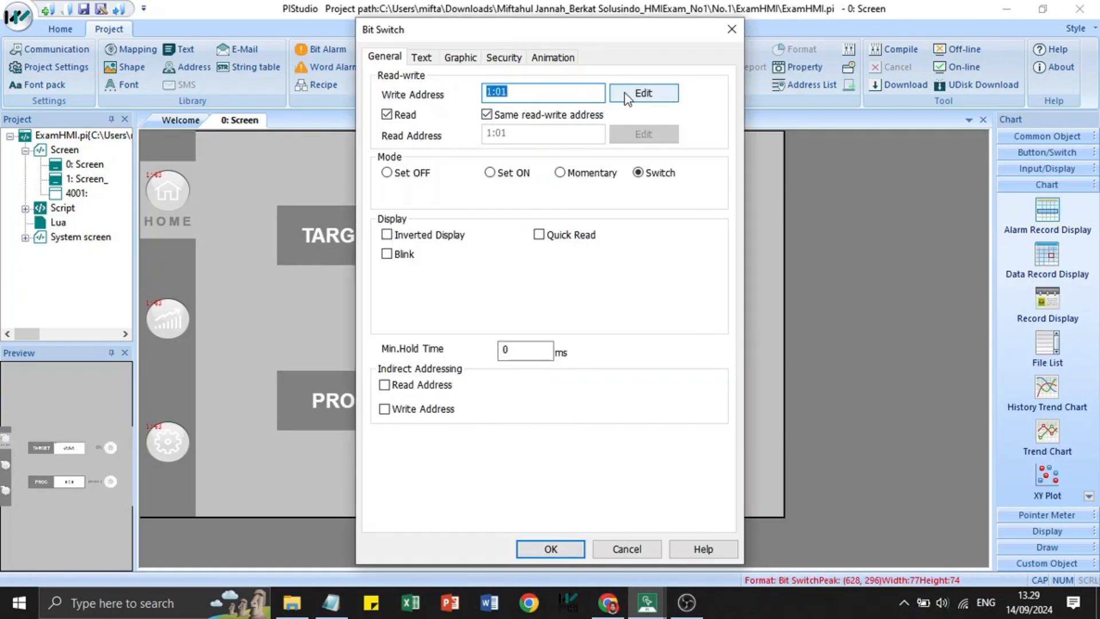
click(644, 93)
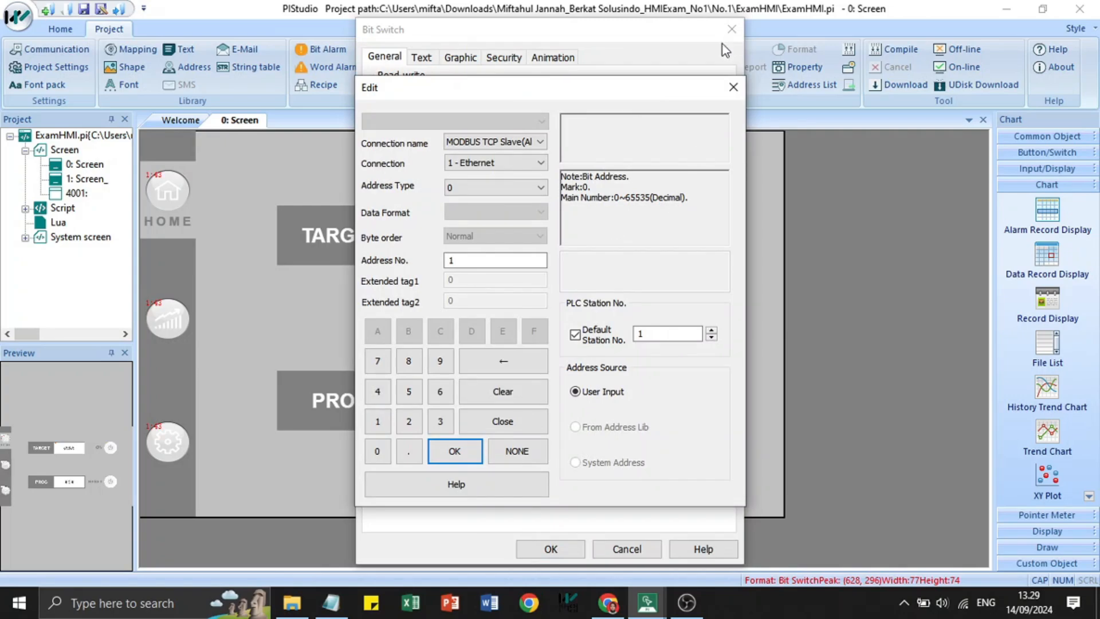
click(733, 86)
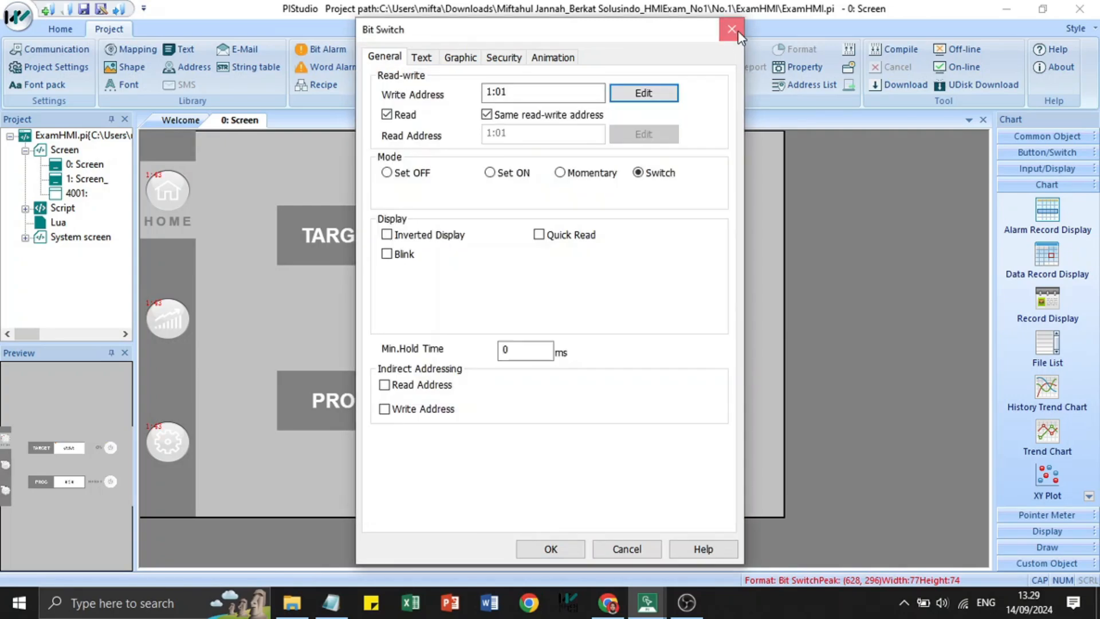
click(732, 29)
mouse_move(648, 610)
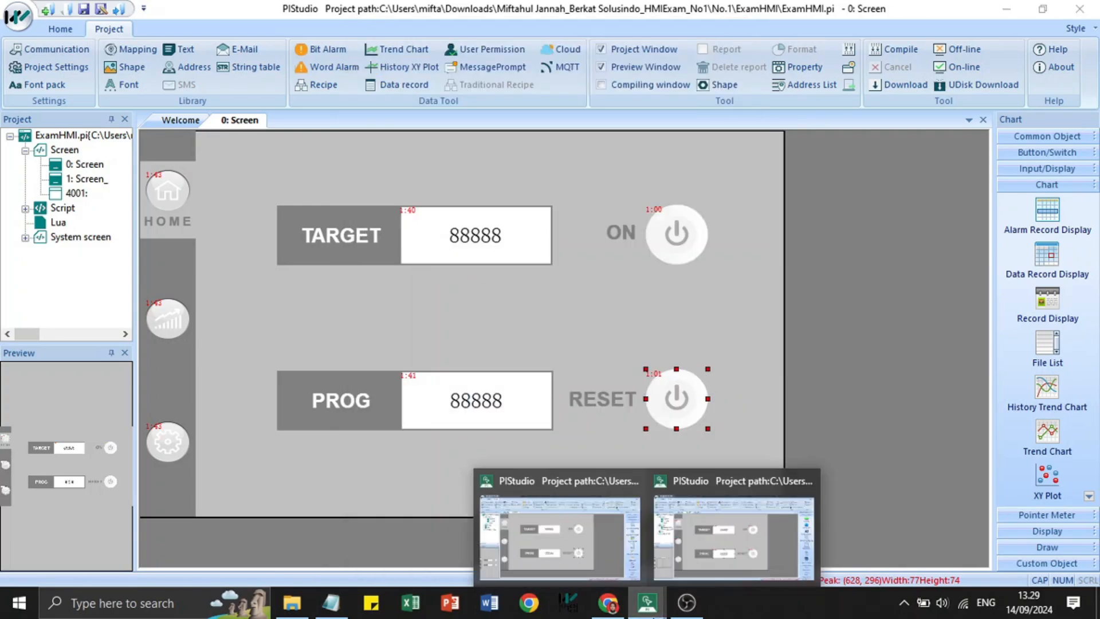
click(744, 555)
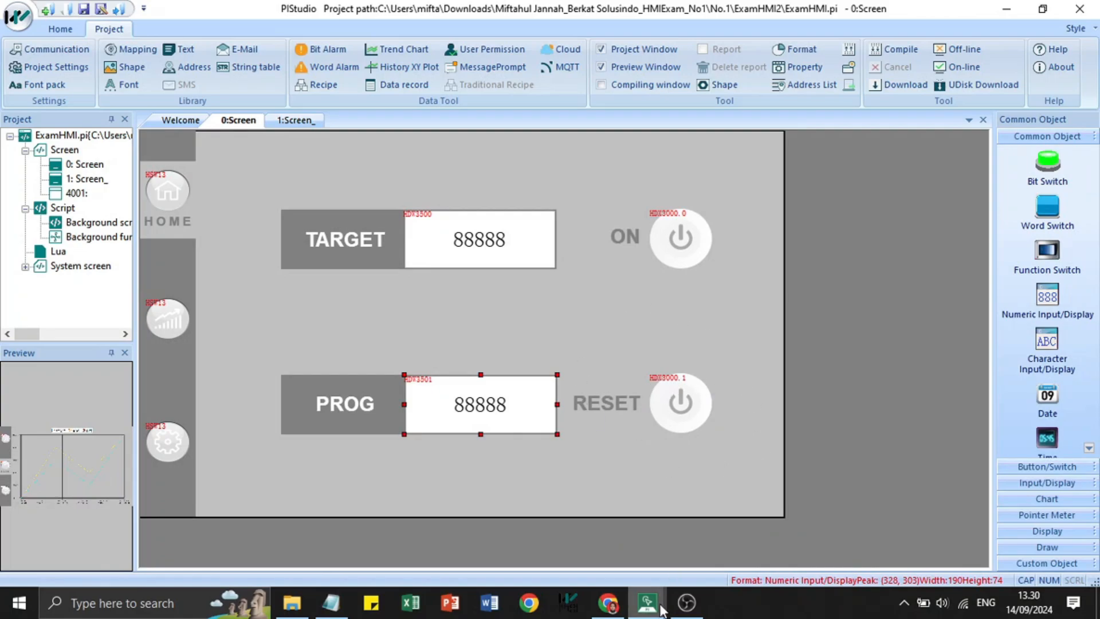
Step: Return to the ExamHMI project and examine the read address and operand of the HOME word switch, closing its properties unchanged
mouse_move(647, 603)
click(559, 531)
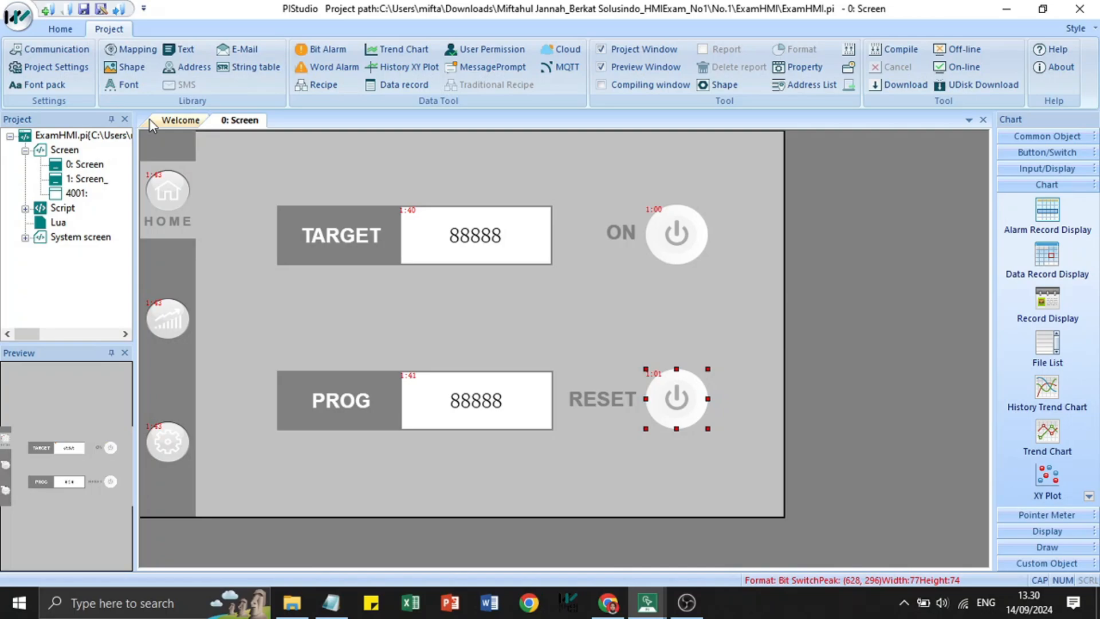
double_click(162, 200)
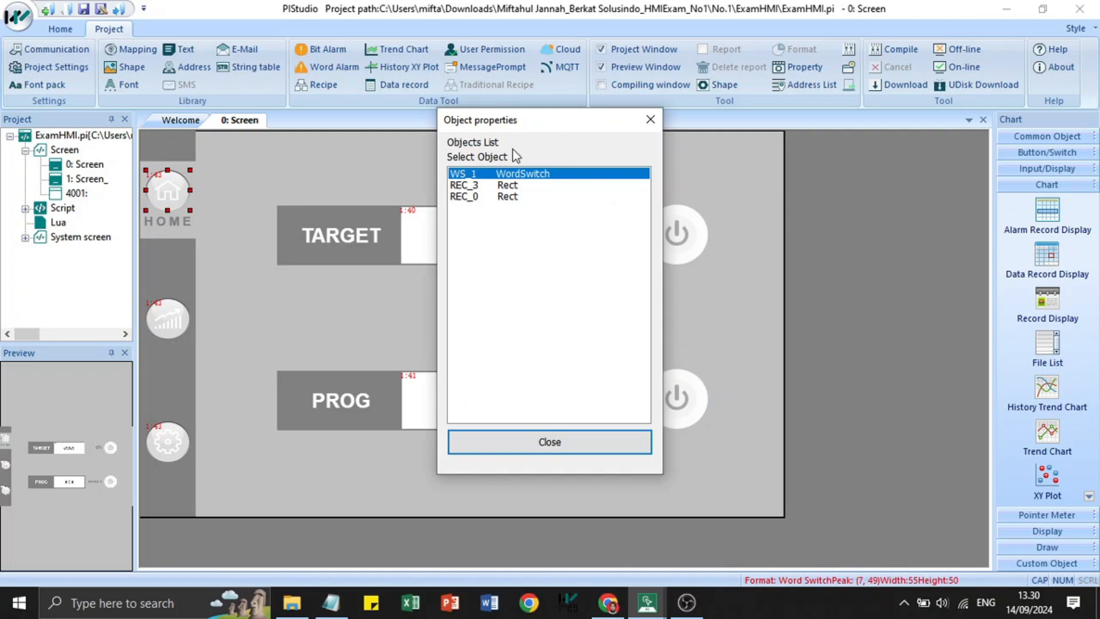
double_click(558, 175)
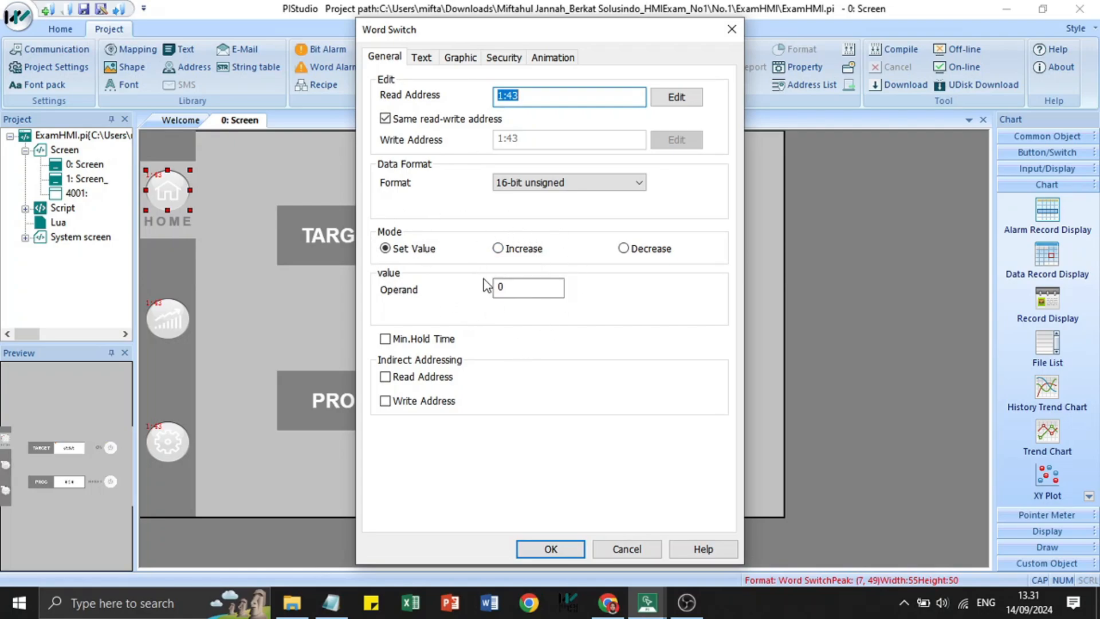
click(741, 31)
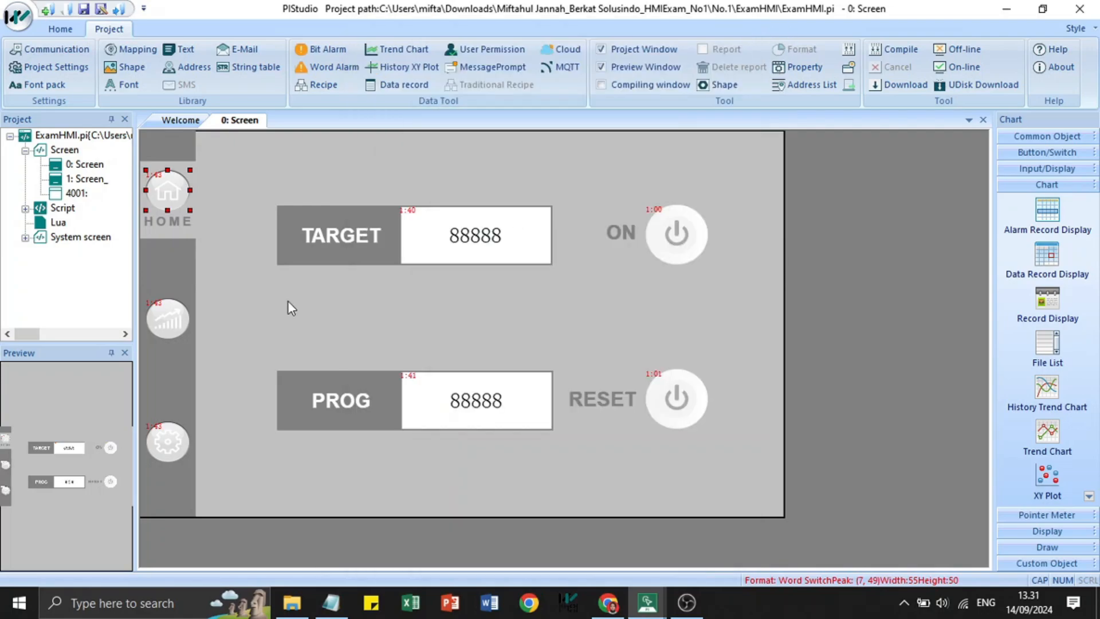
Step: Examine the read address and operand of the chart-icon word switch on screen 0, then close its properties and deselect it
double_click(180, 314)
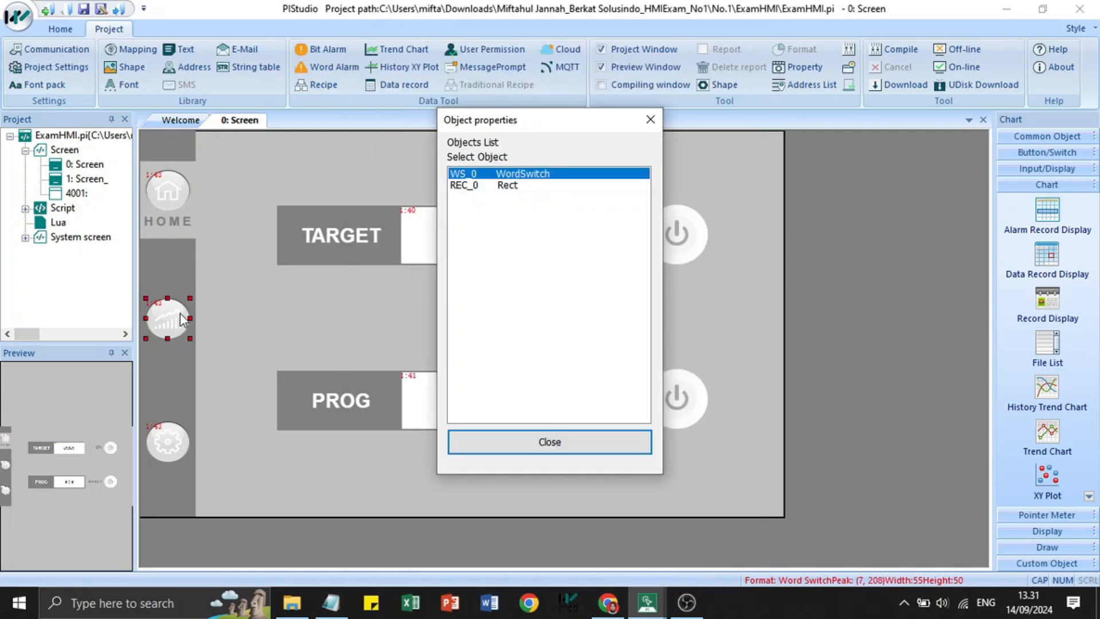
double_click(508, 176)
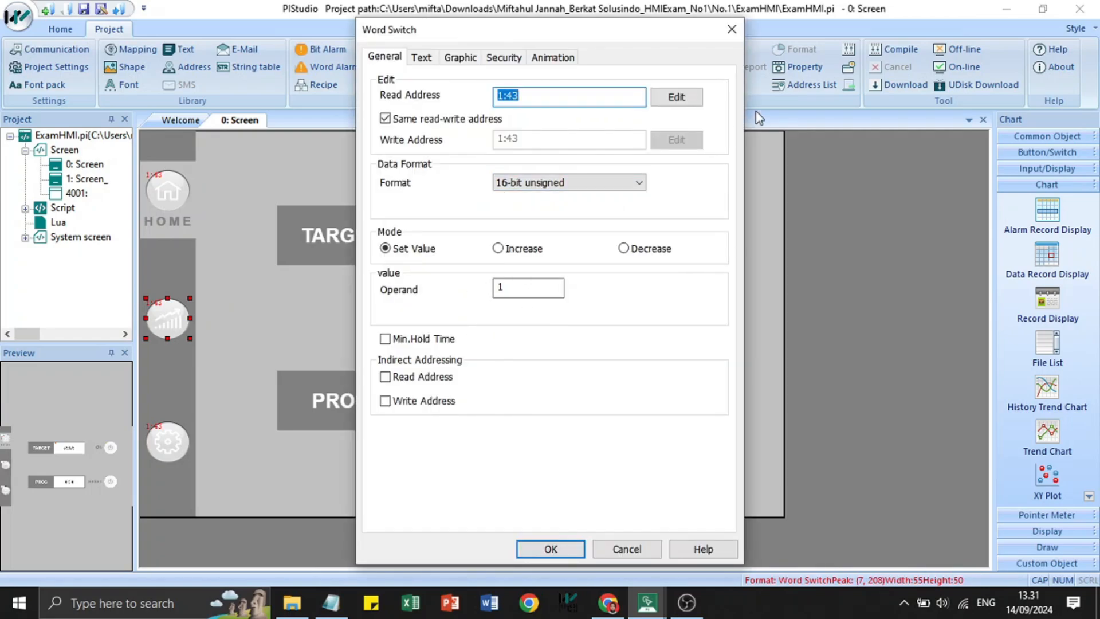
click(731, 29)
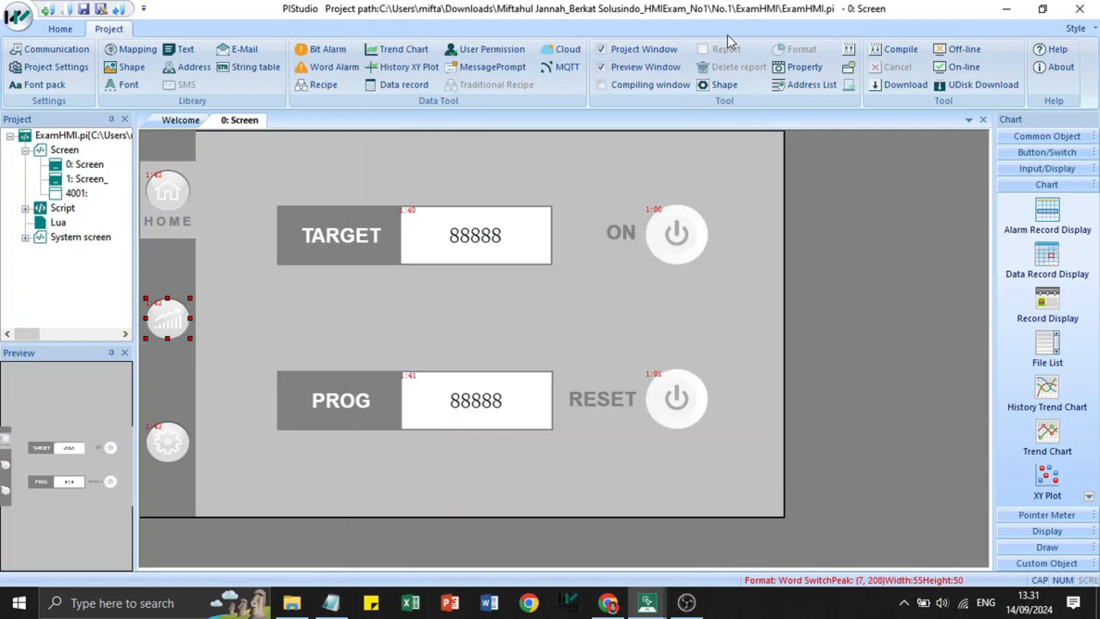
click(280, 352)
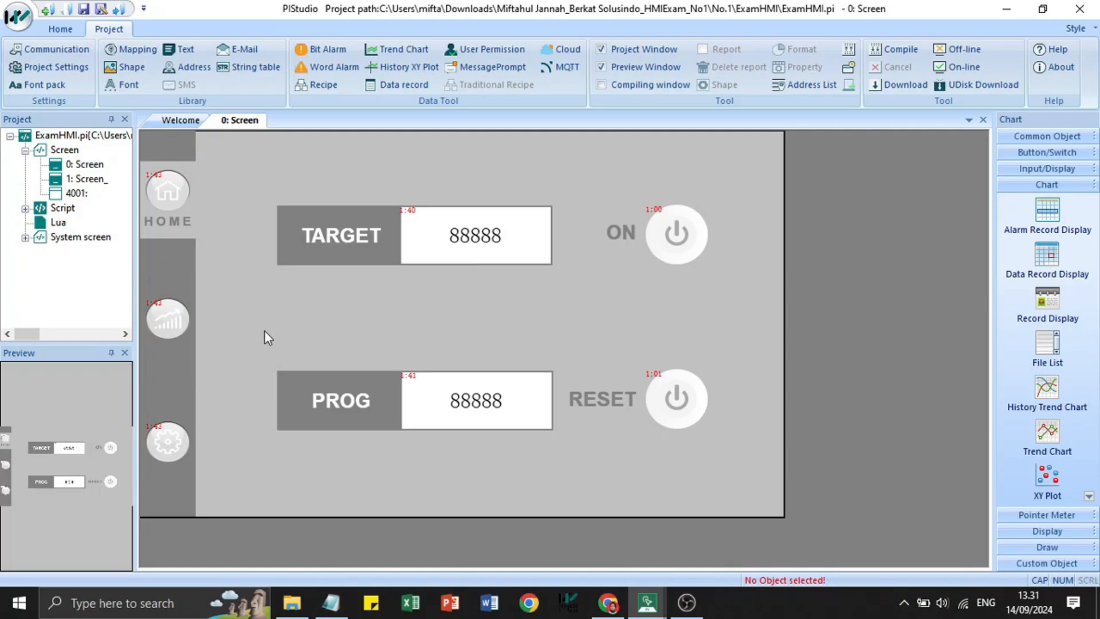
Step: Open screen 1 with the History Trend Chart and compare it with the home screen 0
double_click(83, 181)
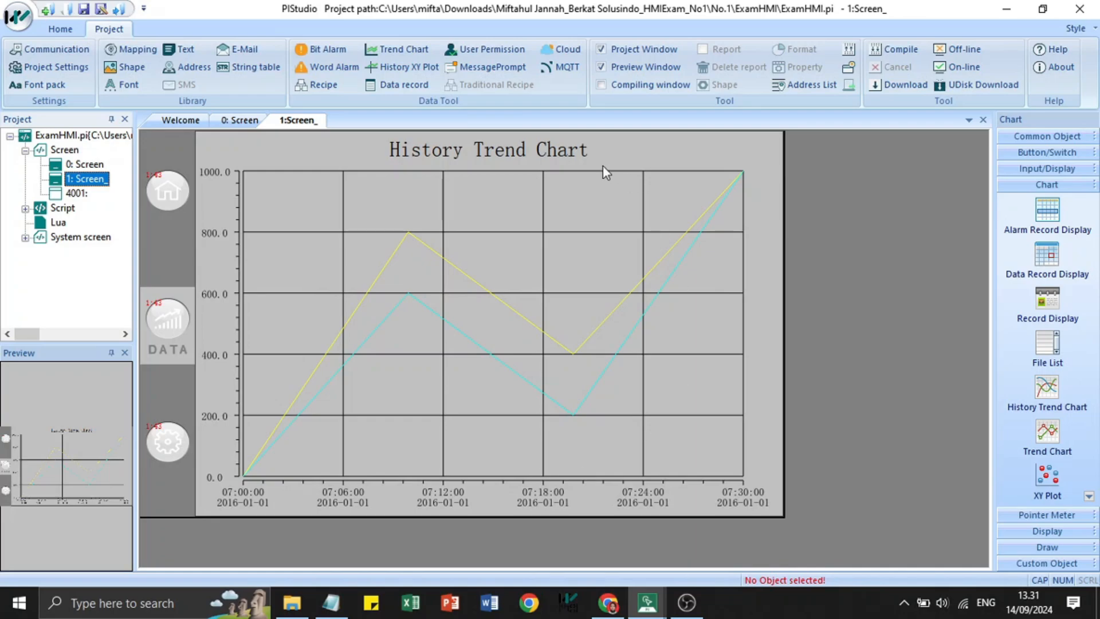
click(251, 121)
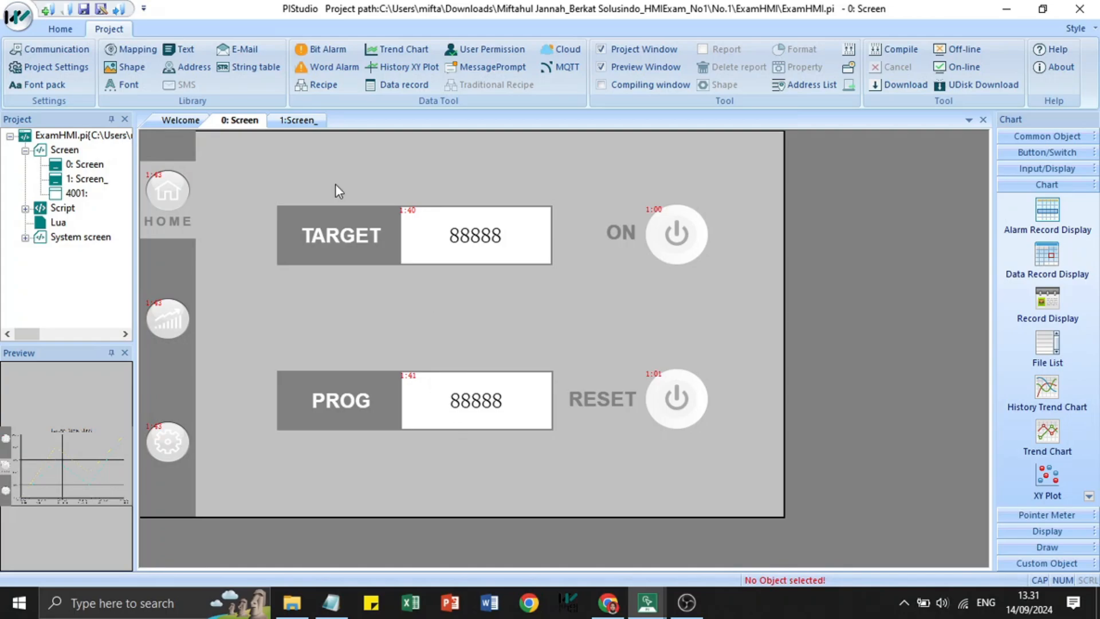
click(281, 121)
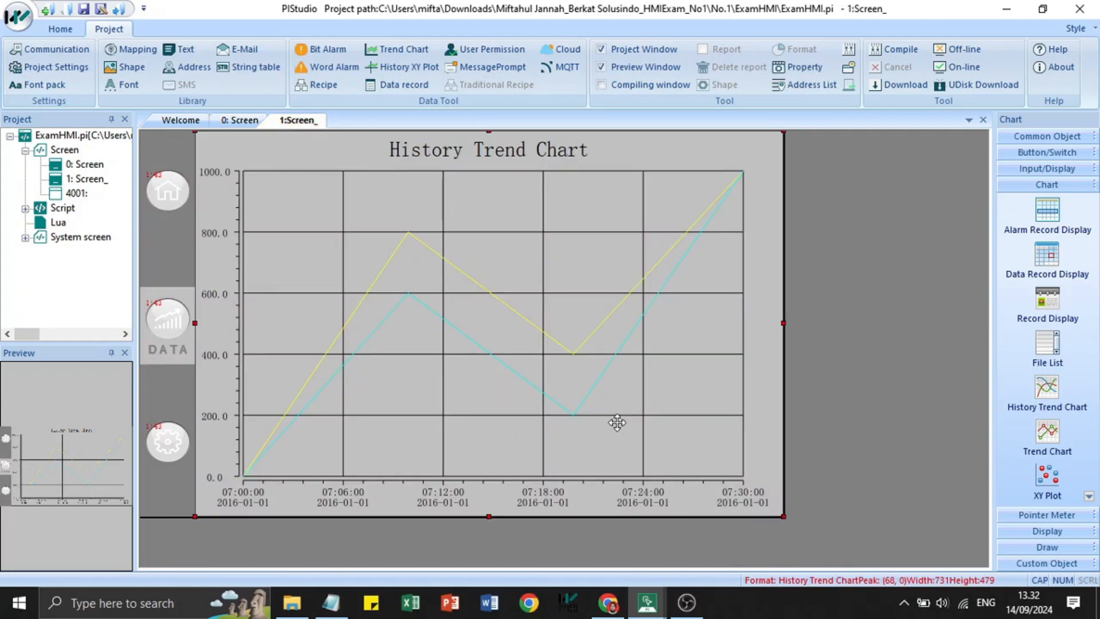
Step: Examine the connection, address type and address number of the DATA word switch on screen 1, closing both dialogs without changes
double_click(173, 322)
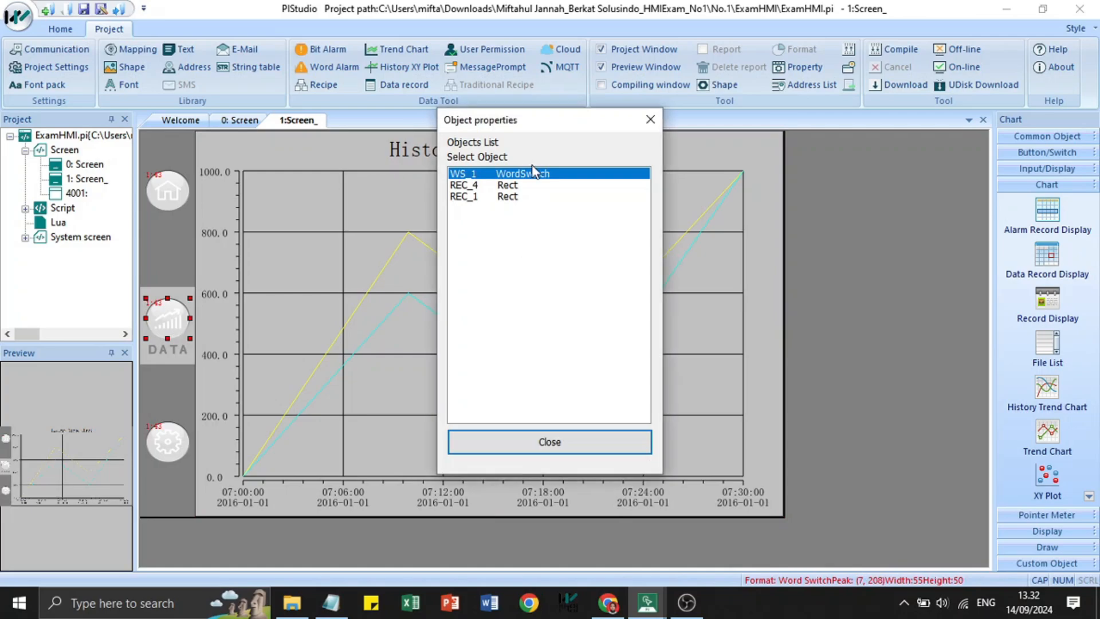
double_click(530, 177)
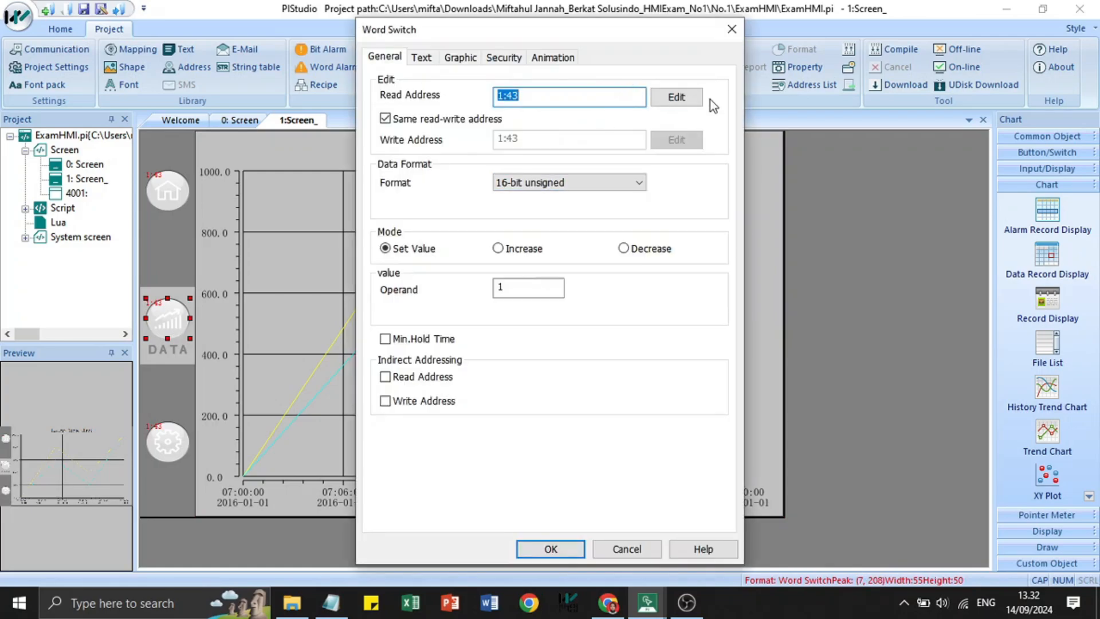
click(685, 98)
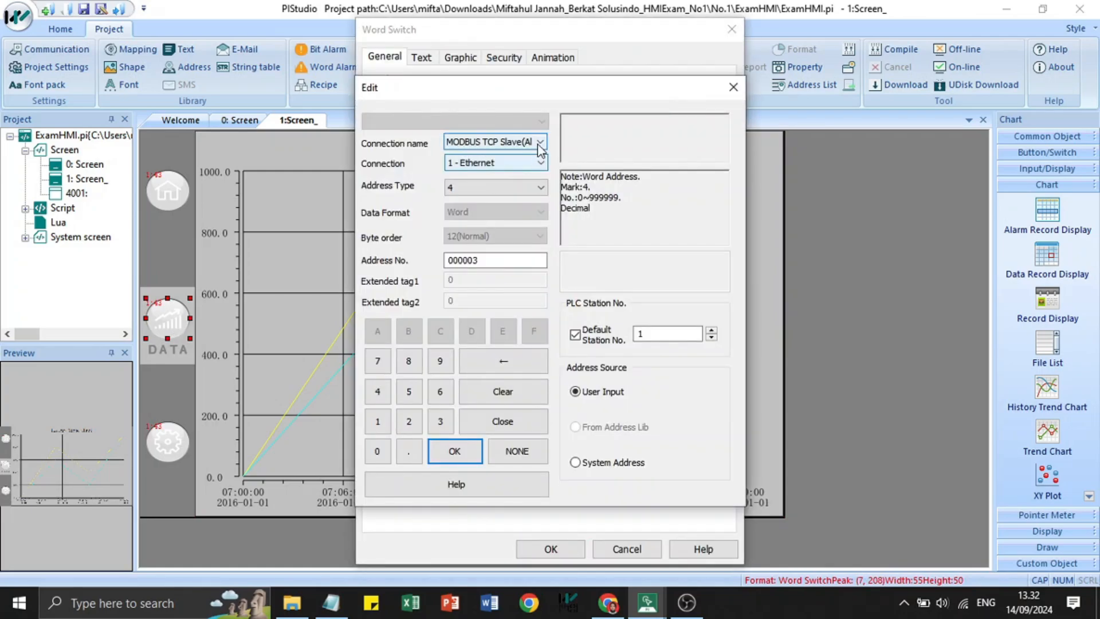
click(474, 261)
drag(474, 260, 483, 264)
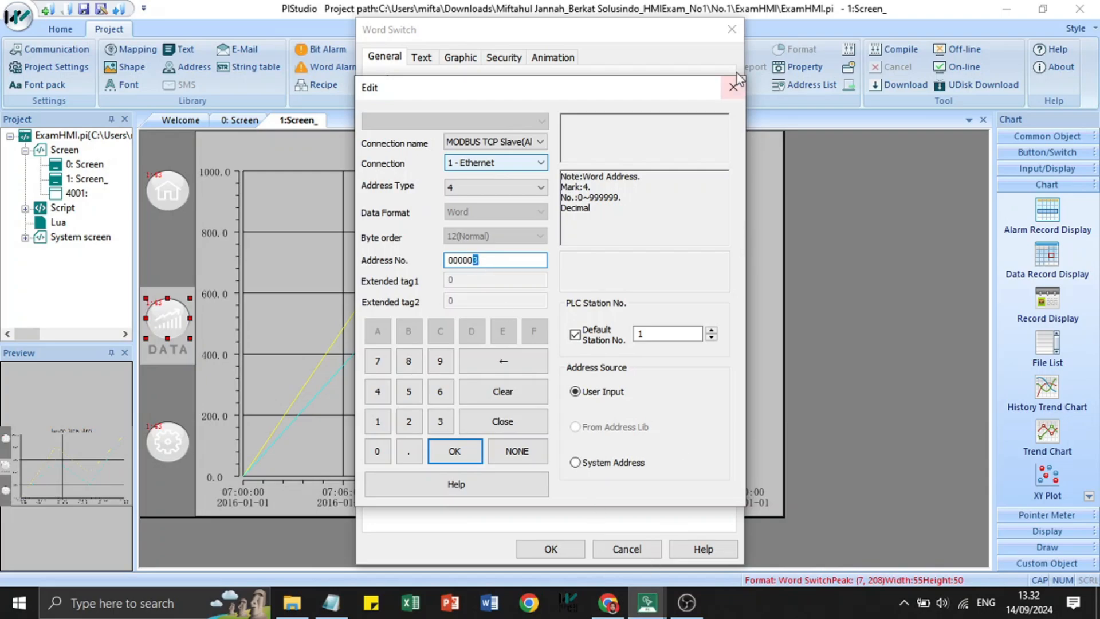
click(725, 85)
click(731, 29)
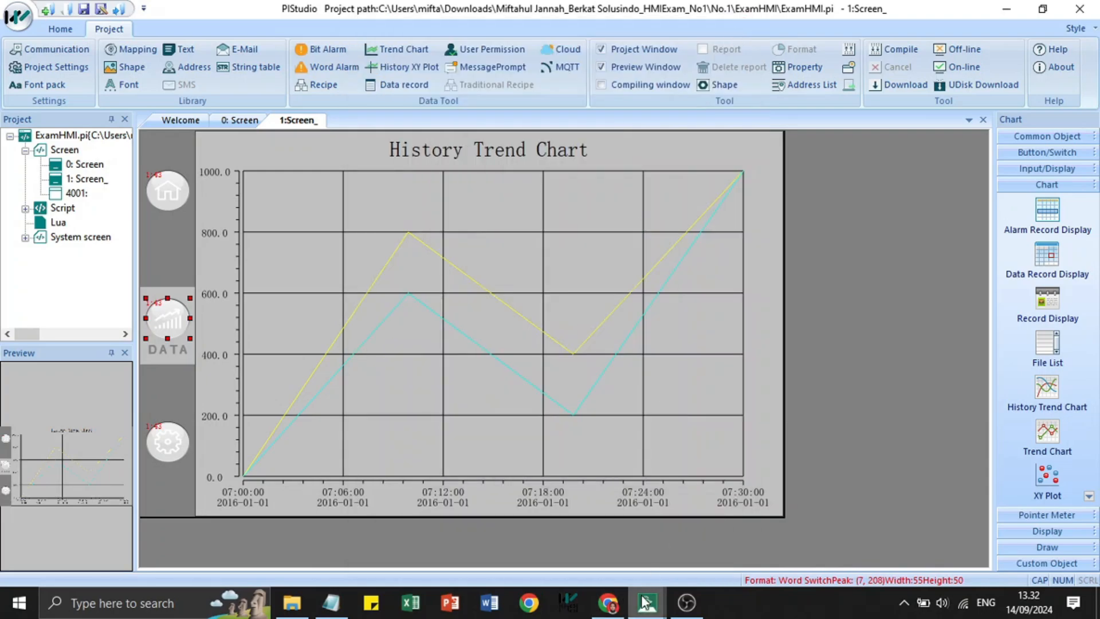
Step: Switch to the ExamHMI2 project and examine the source and target addresses in its word address mapping, then close the mapping
mouse_move(645, 602)
click(733, 539)
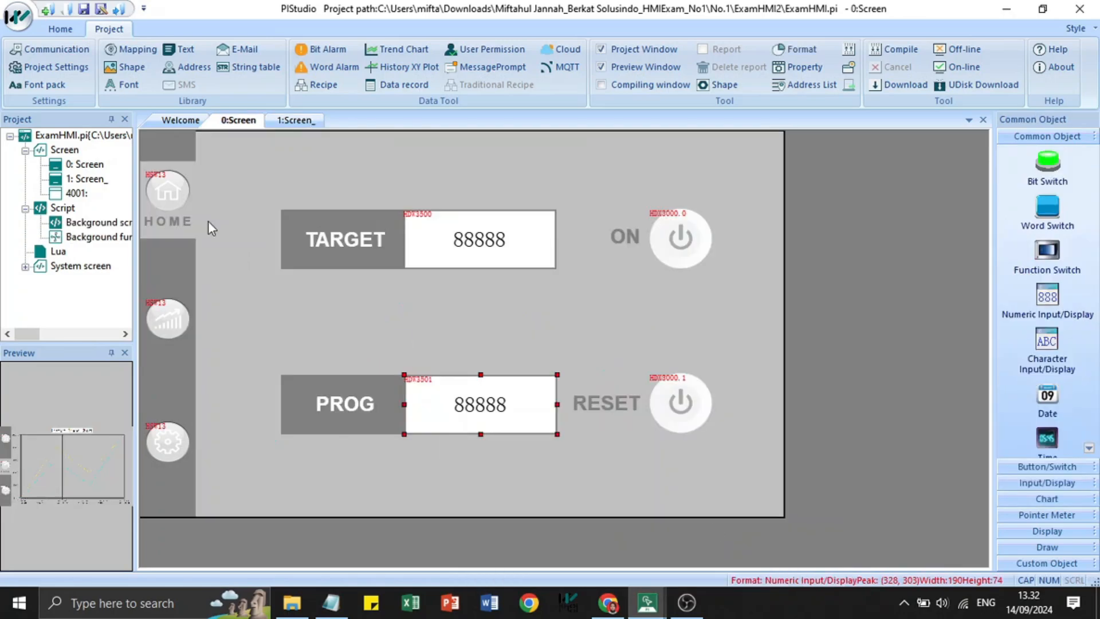
click(131, 49)
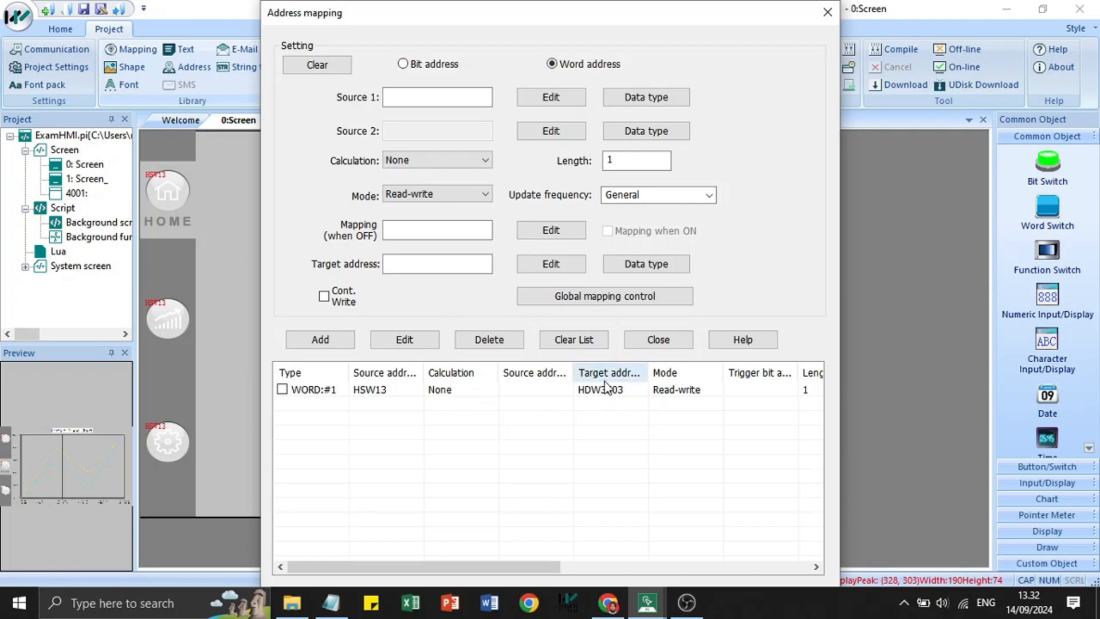
click(827, 11)
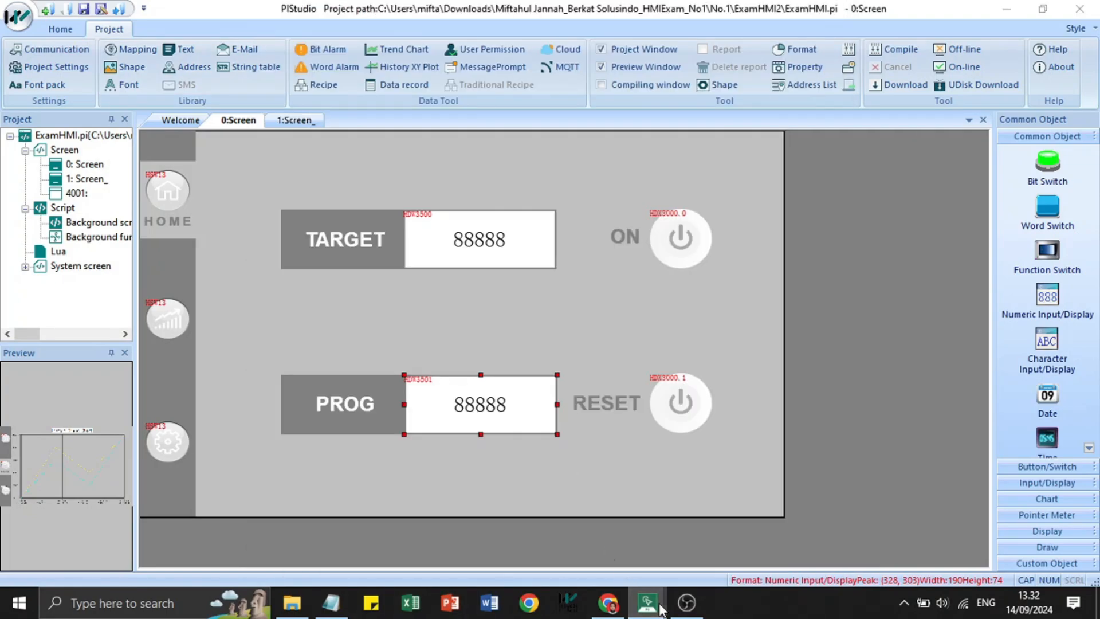
Step: Return to the ExamHMI project and examine the source, target and mode of its word address mapping entry
mouse_move(659, 607)
click(602, 541)
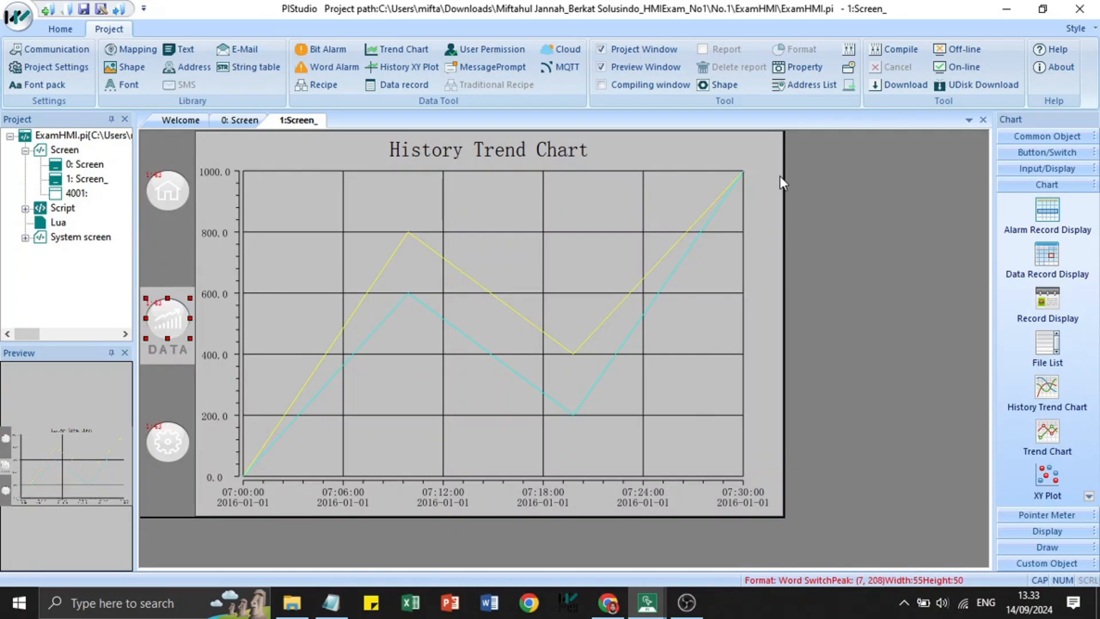
click(147, 53)
click(576, 66)
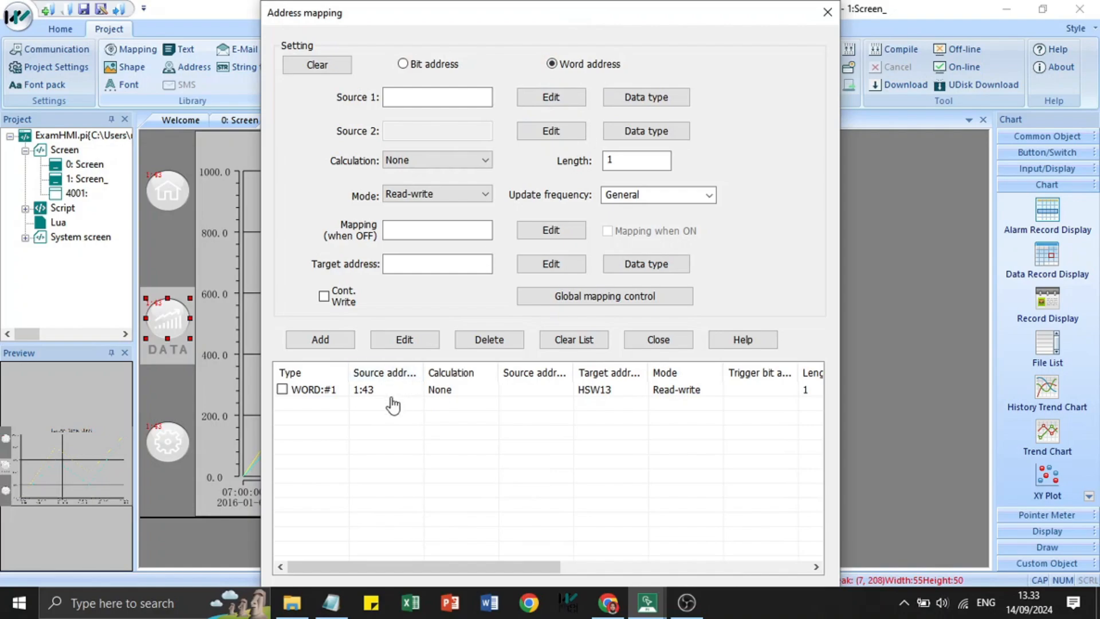
click(444, 395)
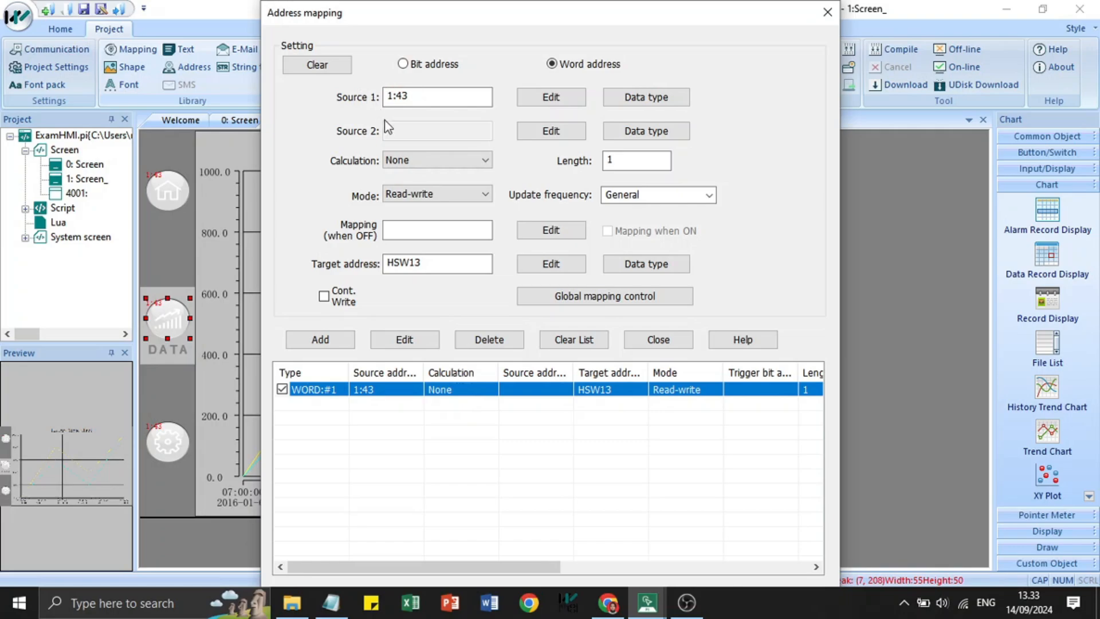
click(401, 98)
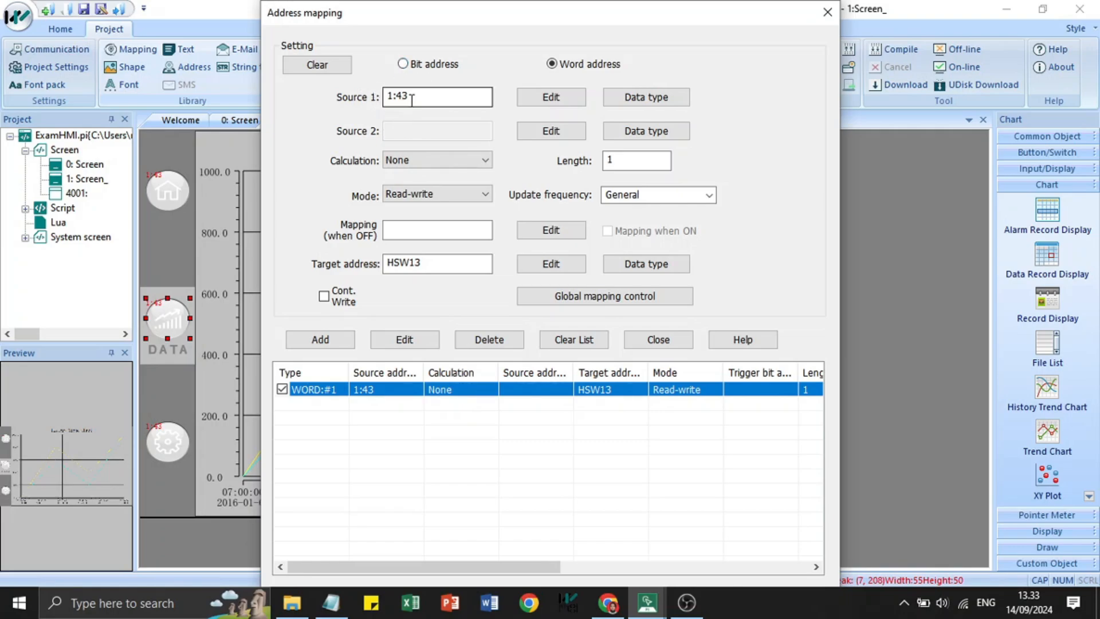
Step: Switch to the ExamHMI2 project and recheck the source and target of its word address mapping entry, then close the mapping
click(647, 602)
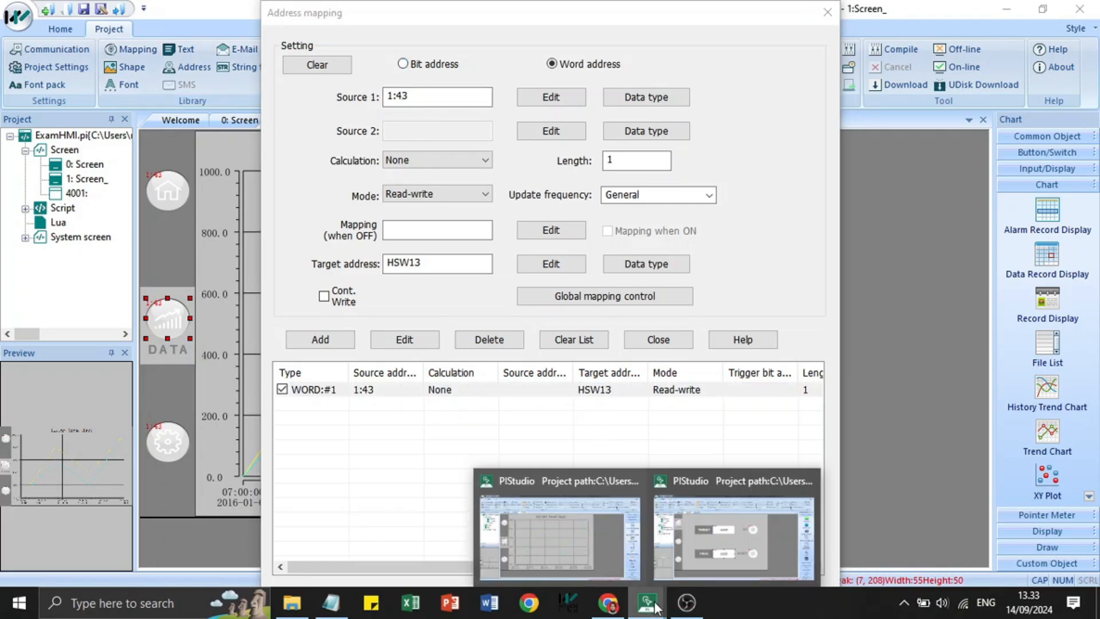
click(707, 562)
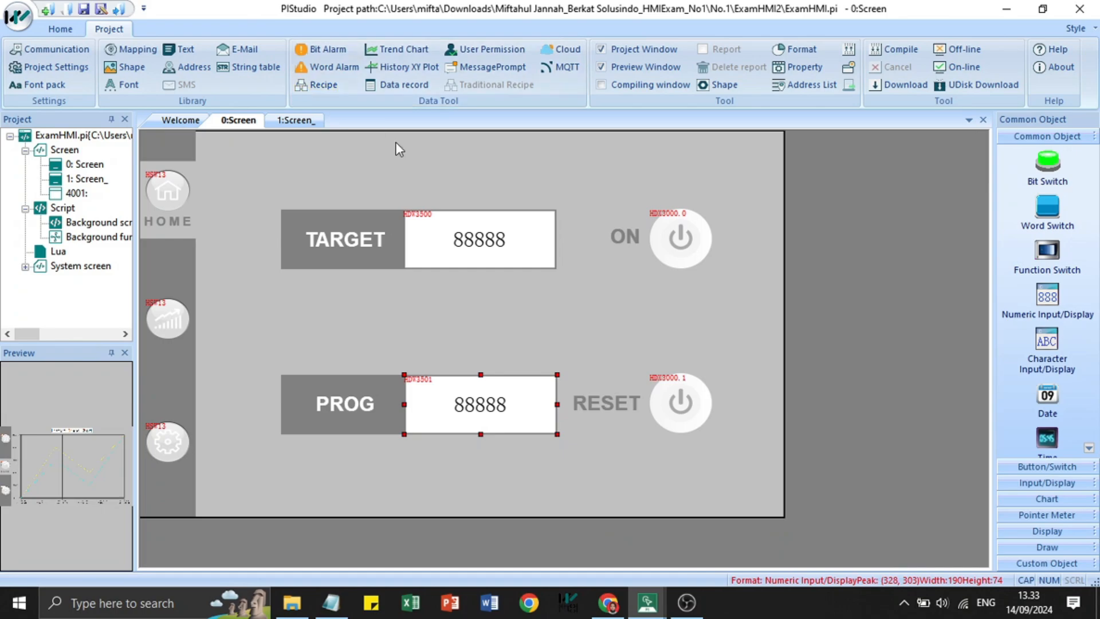
click(131, 49)
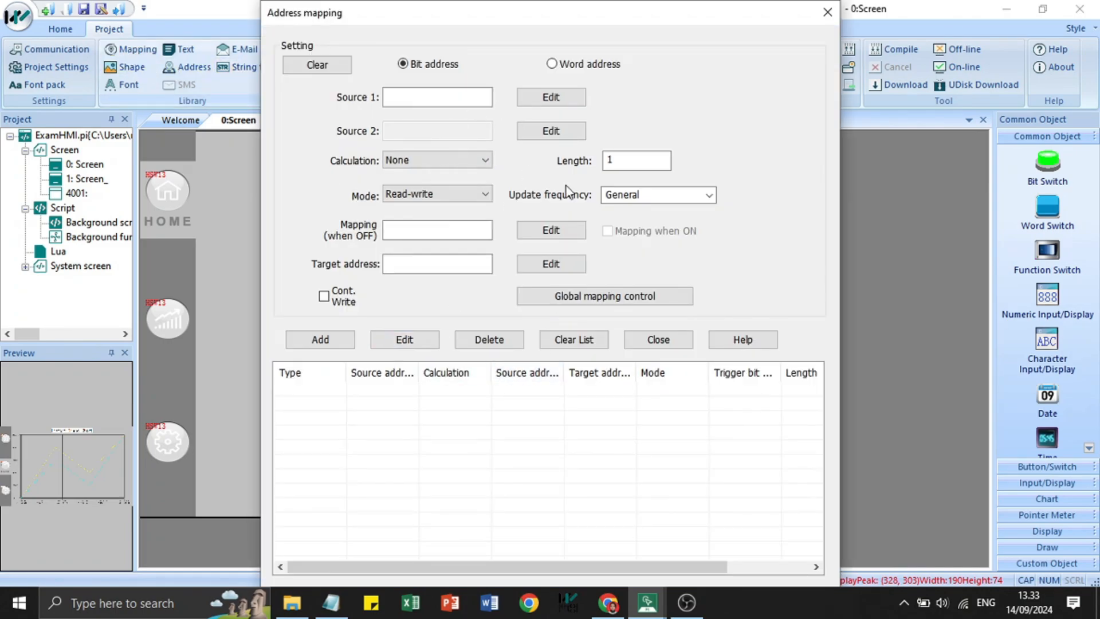
click(576, 68)
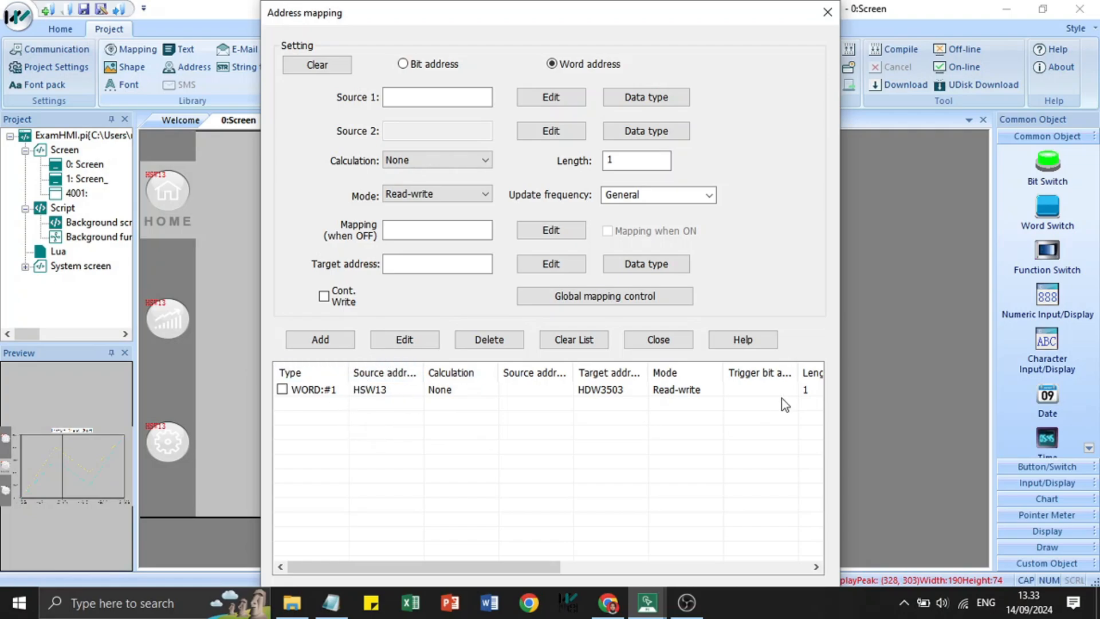
click(827, 16)
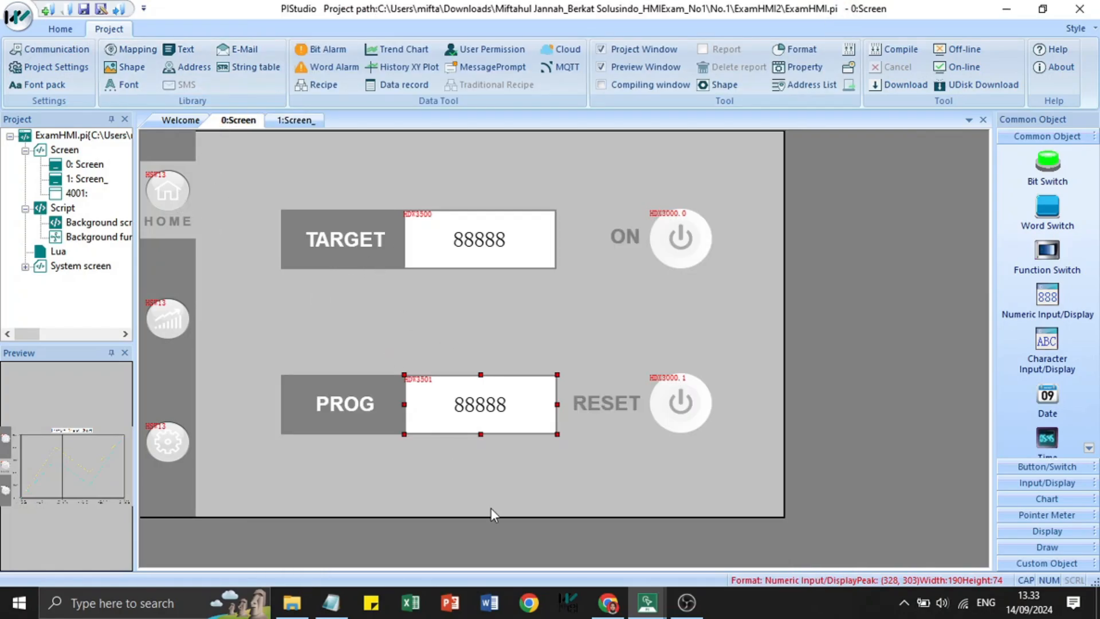
Step: Return to the ExamHMI project, check its word mapping's source 1 and target address against ExamHMI2, and close the mapping
click(647, 601)
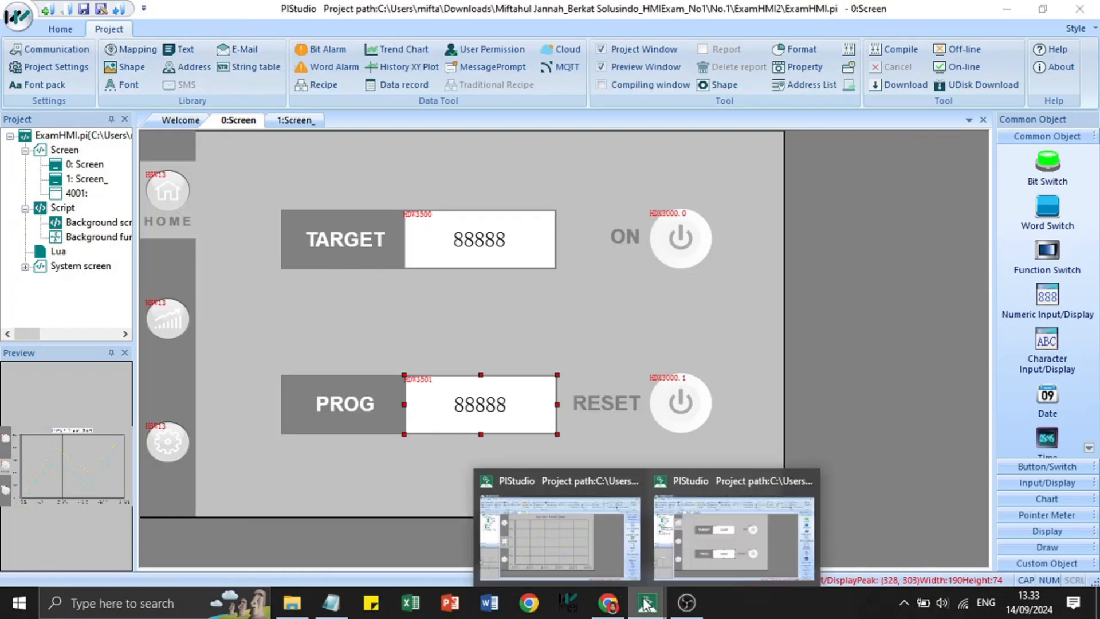
click(565, 520)
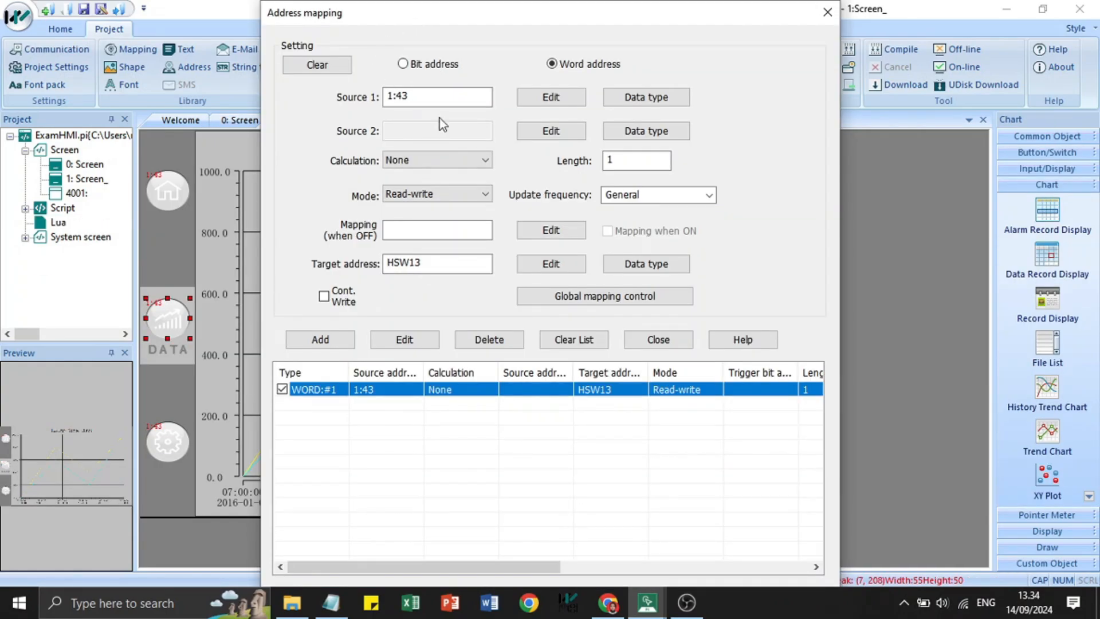
drag(418, 95, 384, 94)
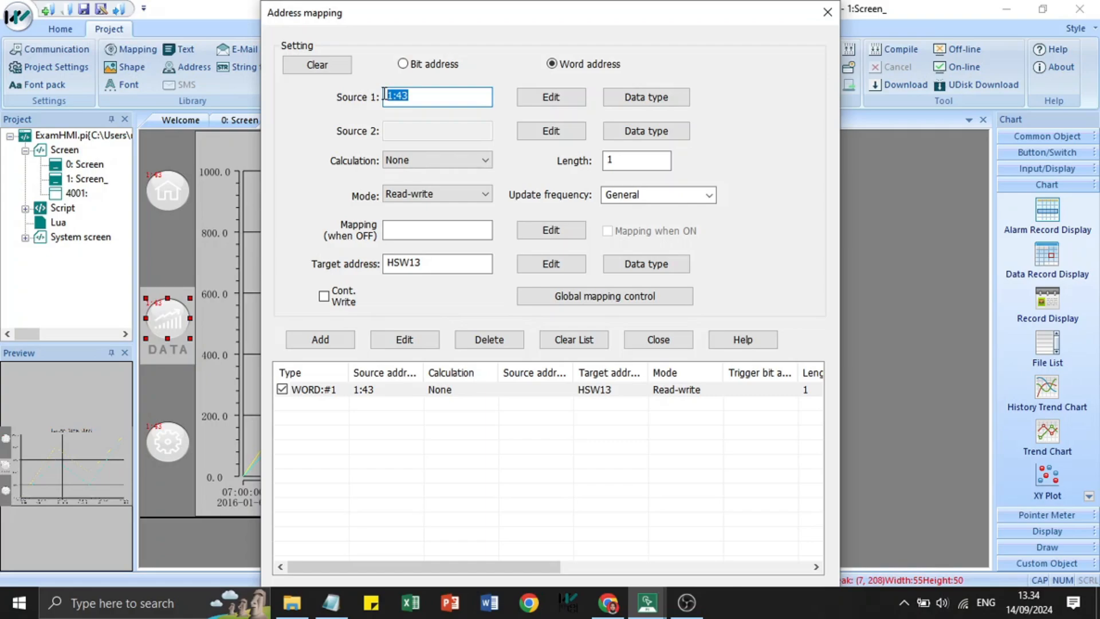
click(420, 95)
click(429, 261)
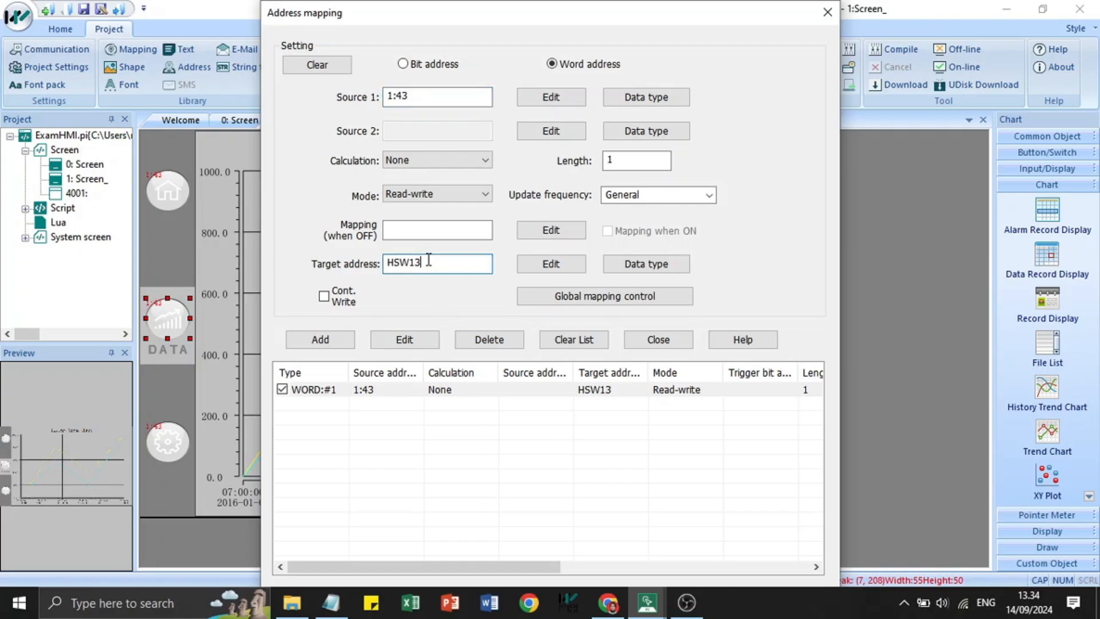
drag(429, 261, 377, 263)
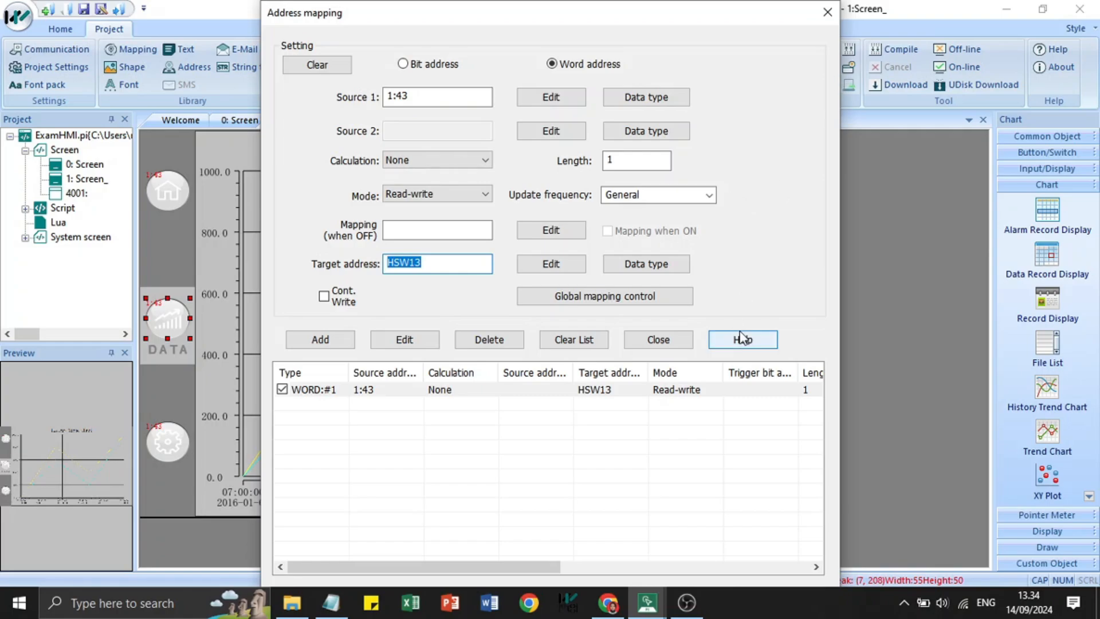
click(827, 12)
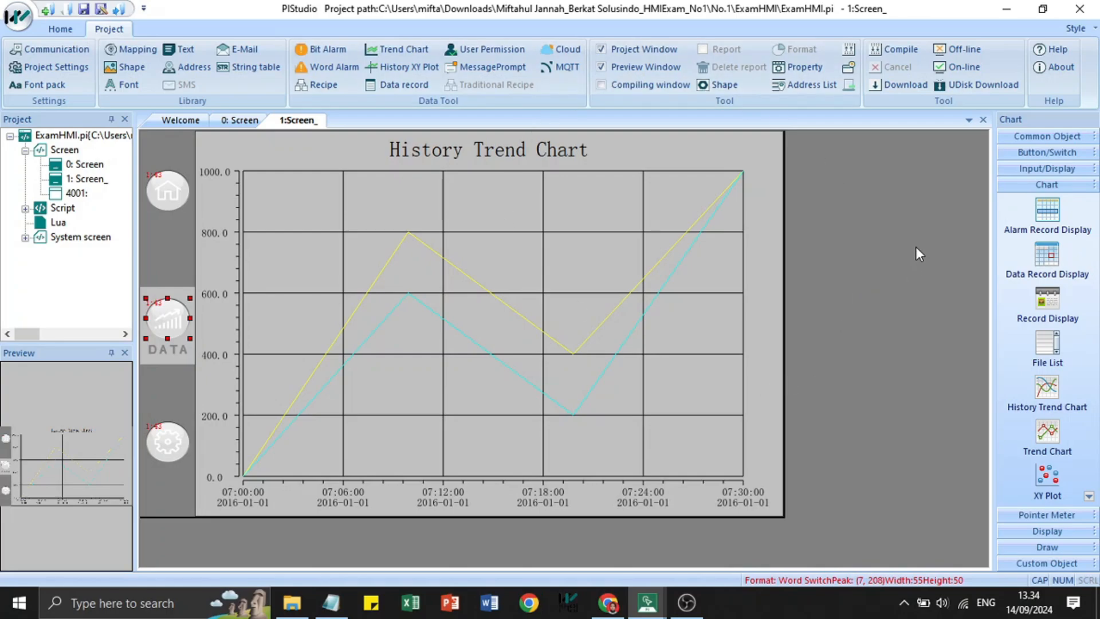
Step: Compile the ExamHMI project, then switch to the ExamHMI2 project and compile it as well
click(906, 53)
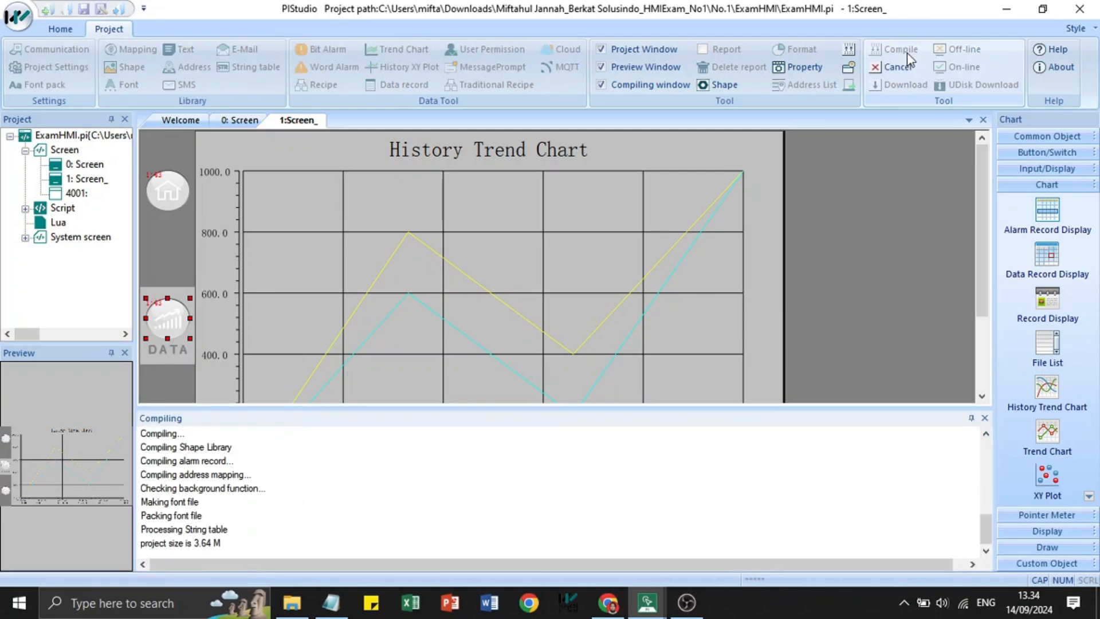
mouse_move(647, 603)
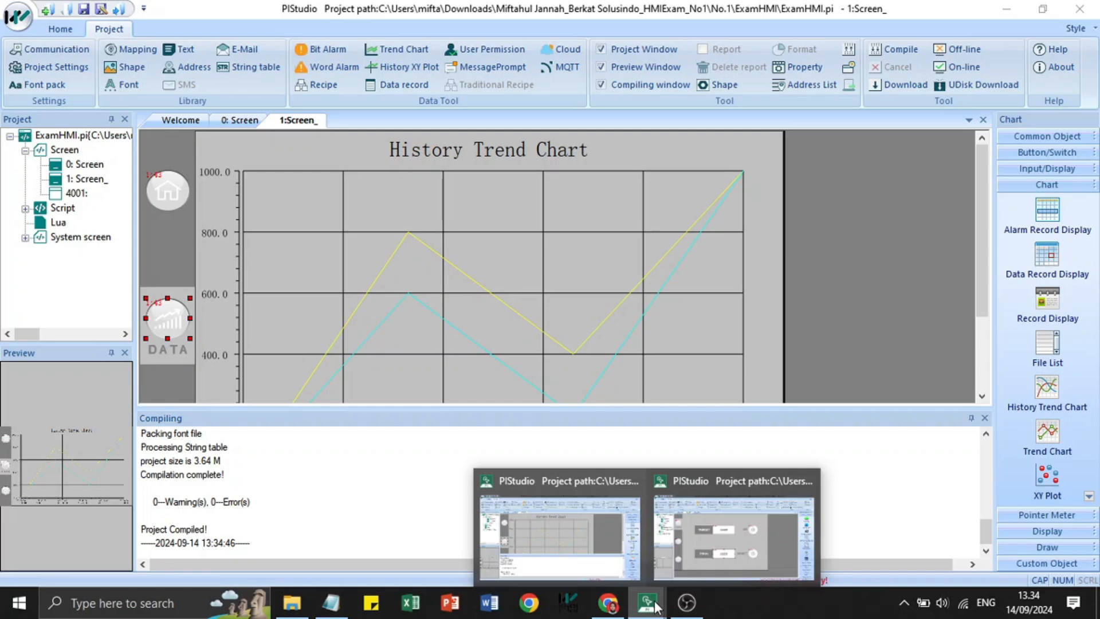
click(723, 554)
click(901, 50)
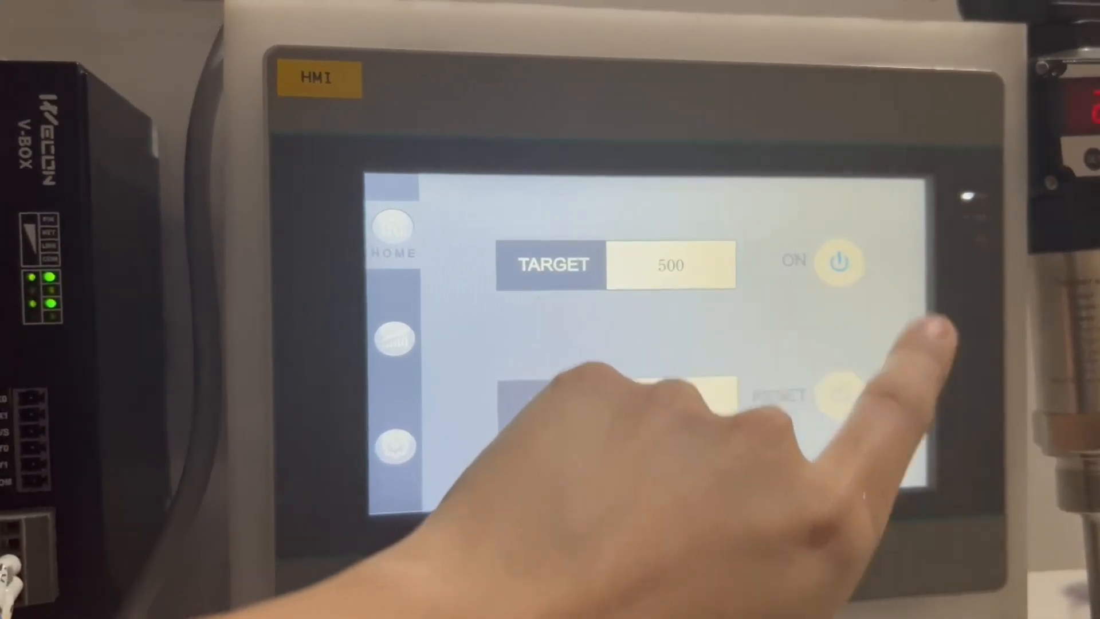
click(845, 395)
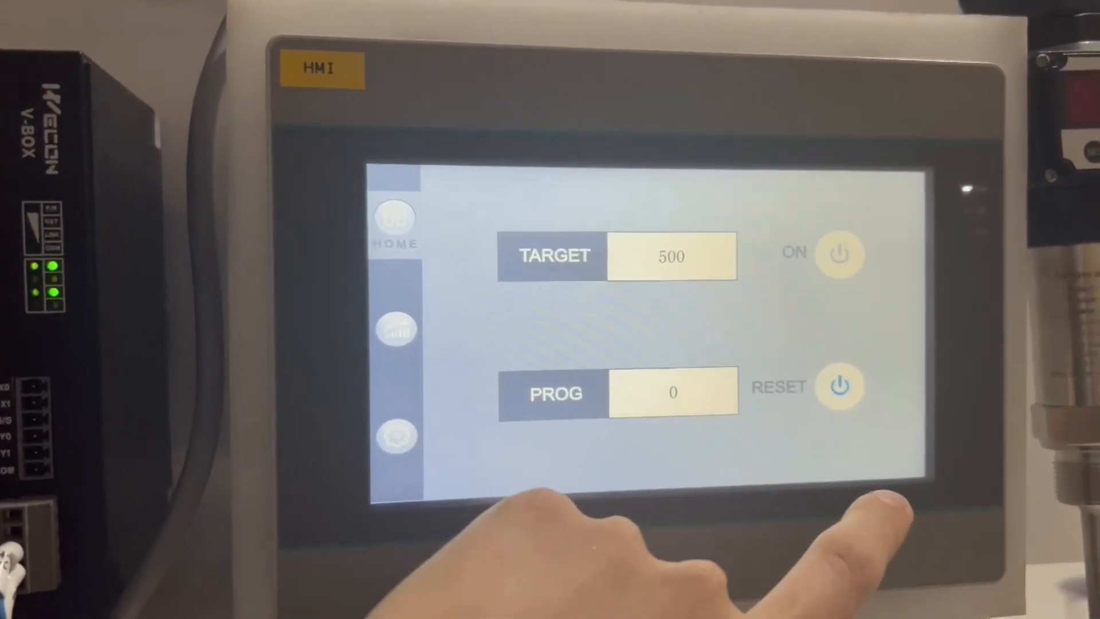